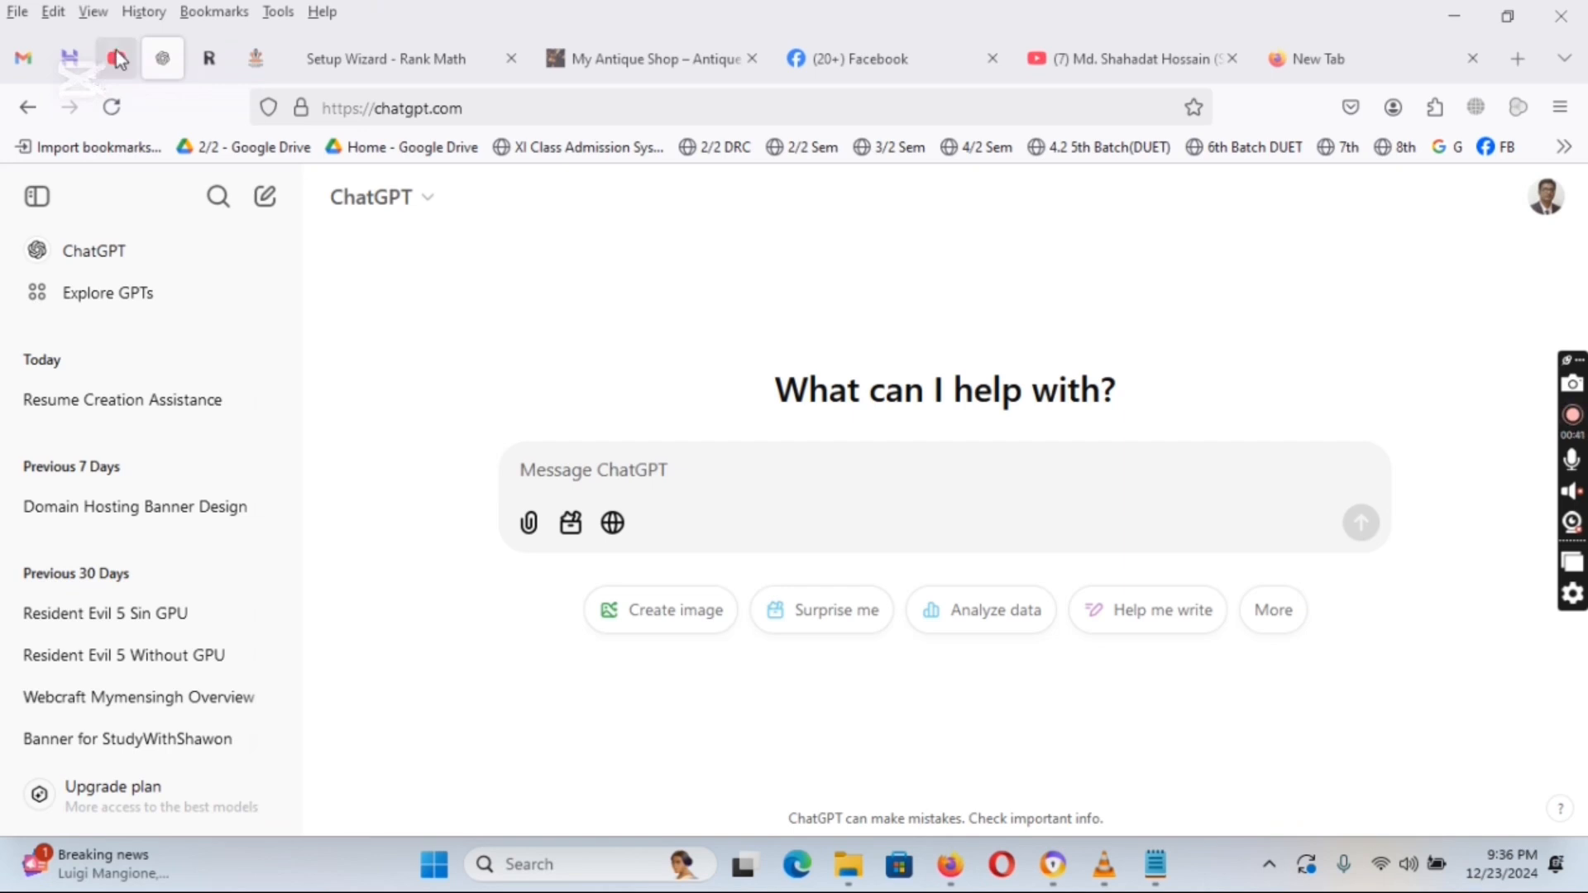
- Examine the Logo for Google and Default Social Share Image fields in the Rank Math setup wizard
{"action": "left_click", "coordinate": [69, 57]}
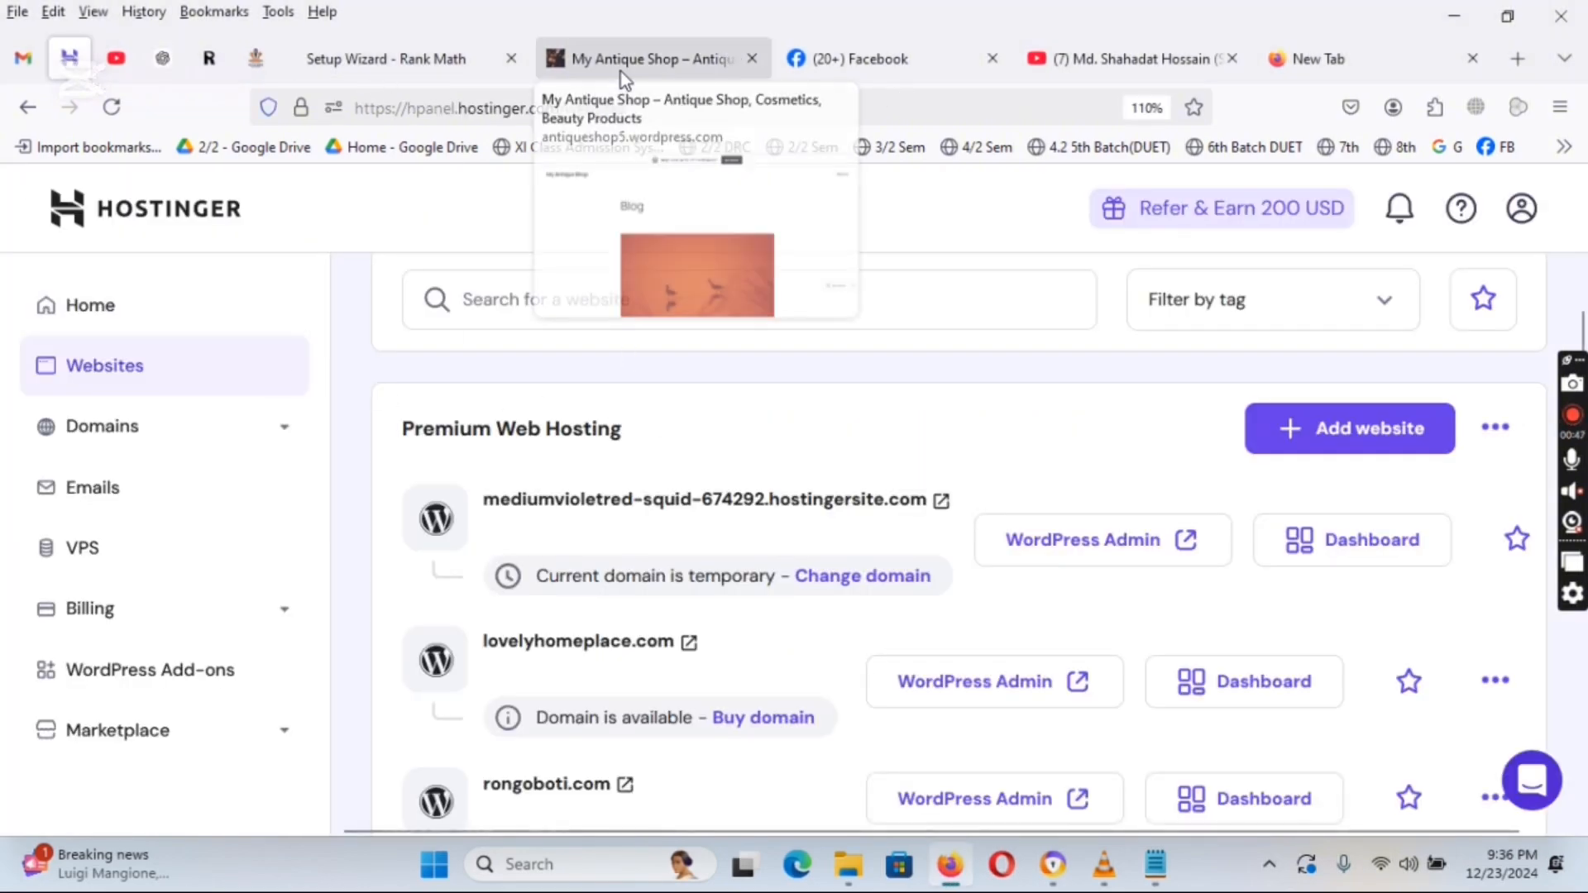
{"action": "left_click", "coordinate": [429, 69]}
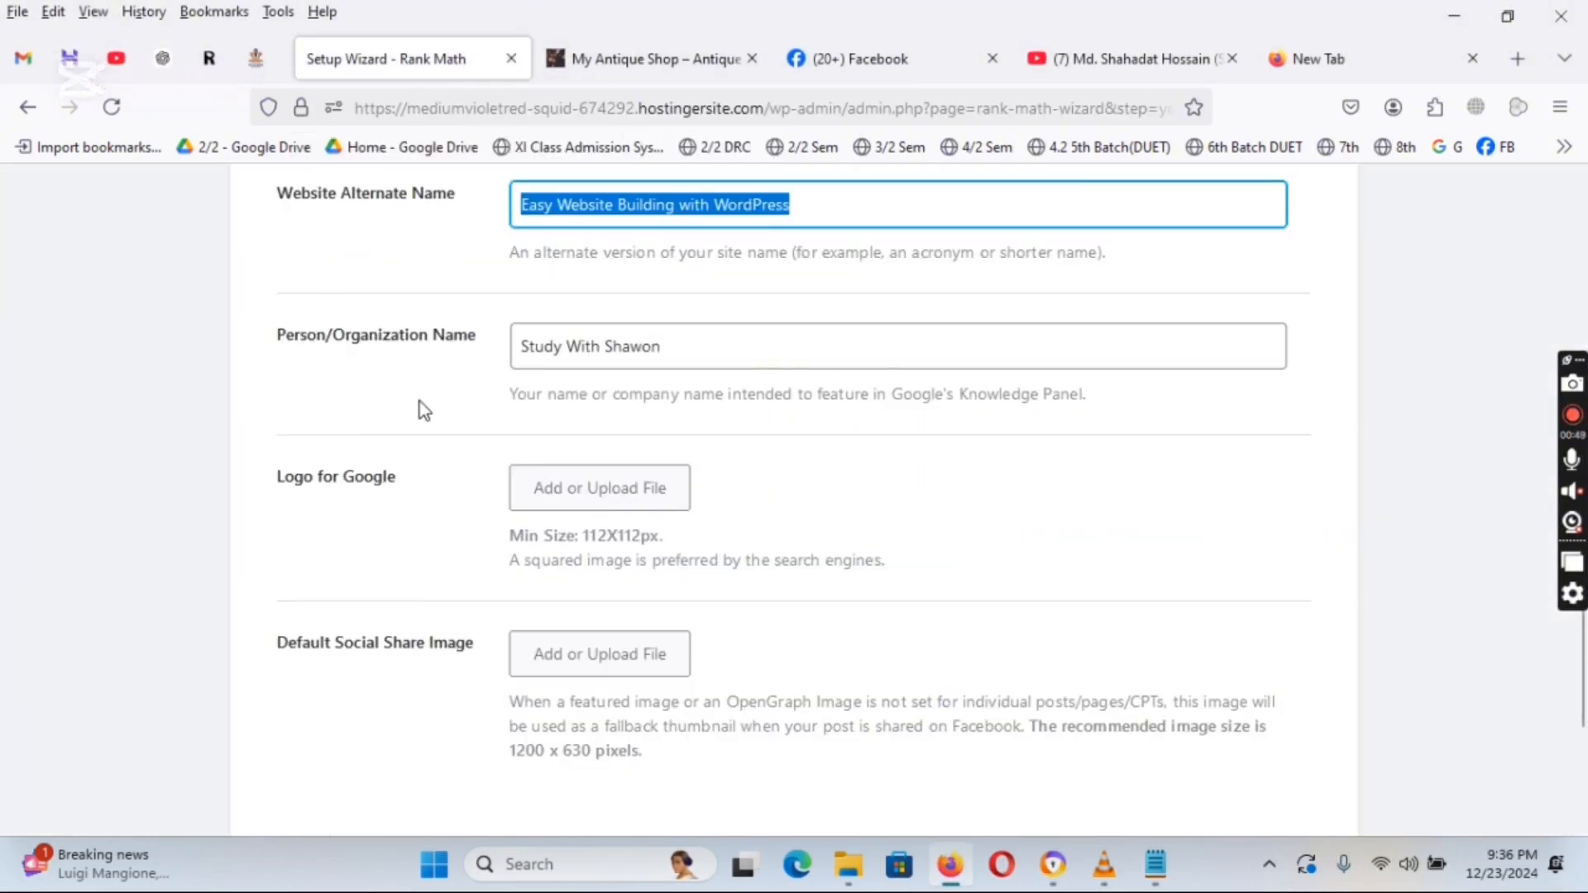
{"action": "left_click_drag", "start_coordinate": [281, 485], "coordinate": [370, 493]}
{"action": "left_click_drag", "start_coordinate": [281, 650], "coordinate": [473, 656]}
{"action": "left_click", "coordinate": [474, 656]}
{"action": "left_click_drag", "start_coordinate": [278, 650], "coordinate": [466, 653]}
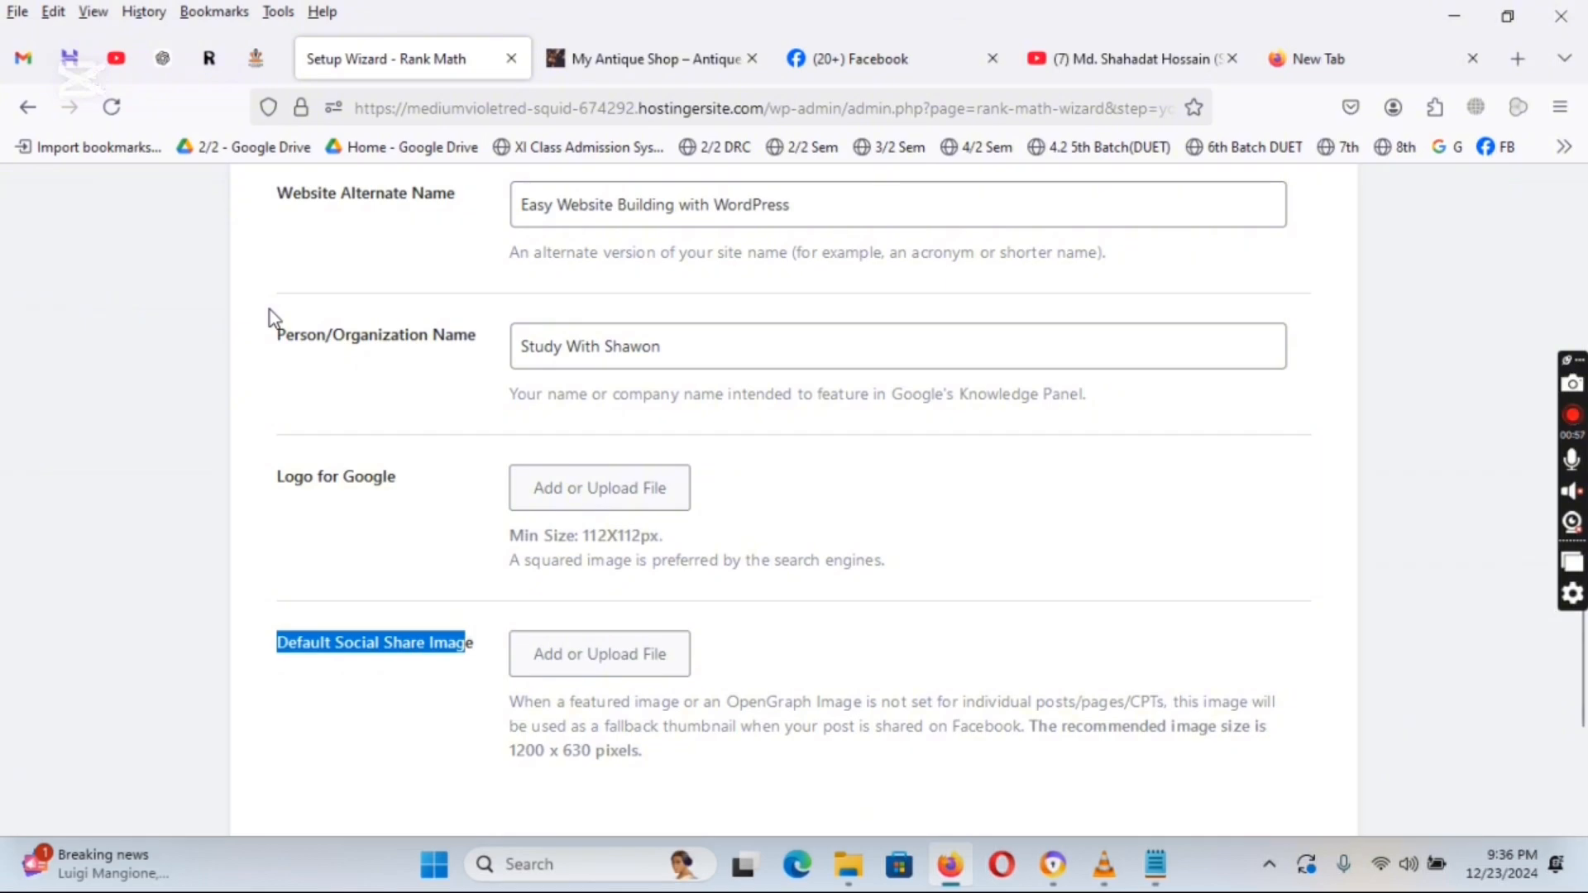
{"action": "left_click", "coordinate": [256, 58]}
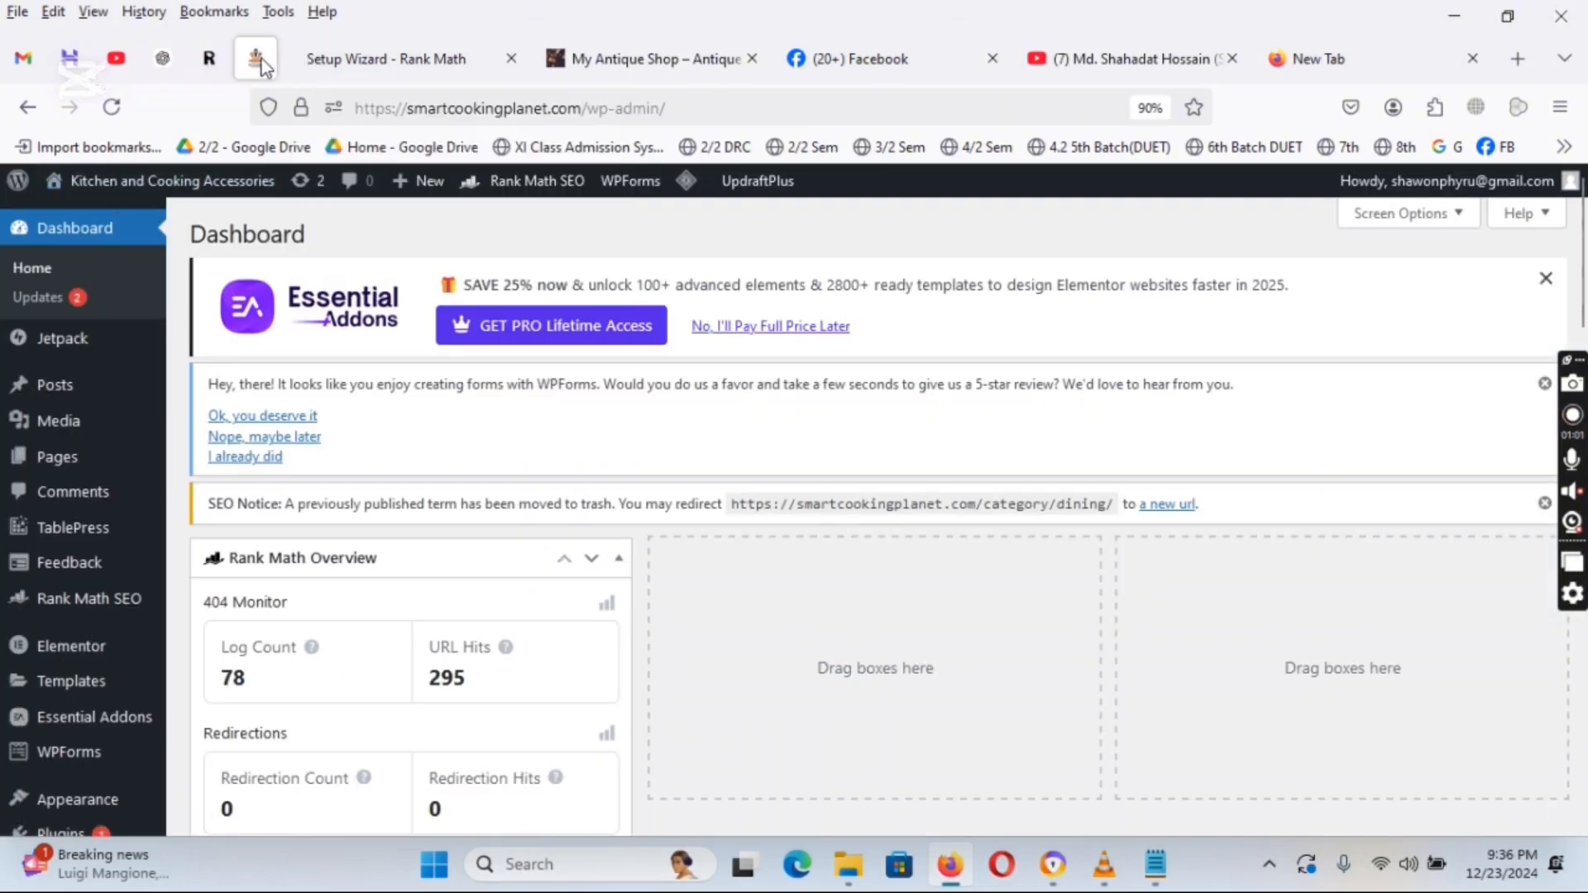
{"action": "left_click", "coordinate": [339, 58]}
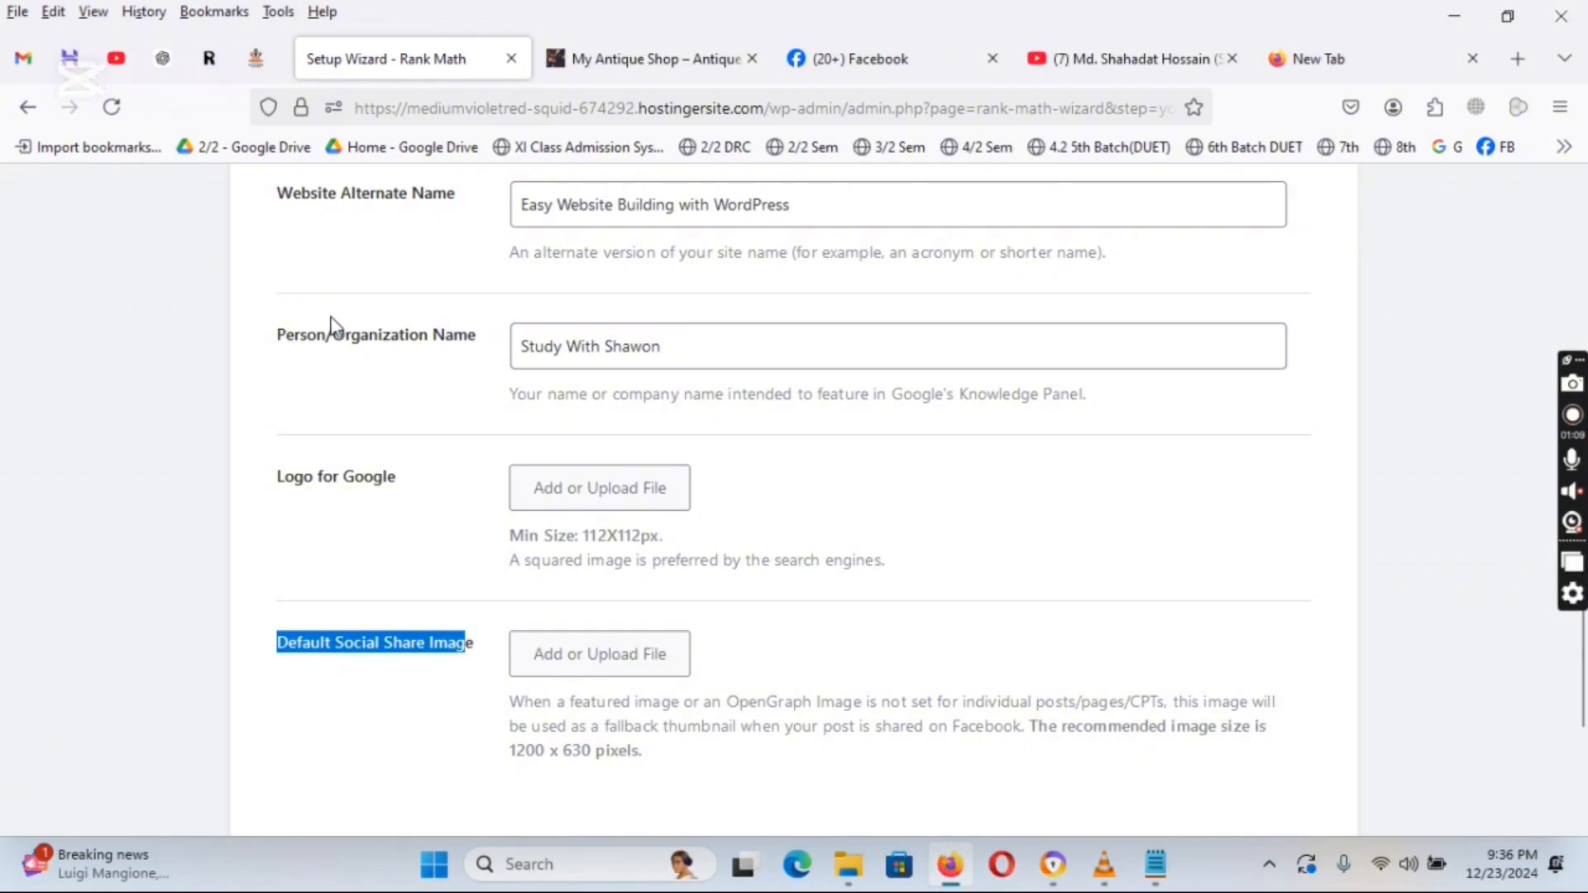
{"action": "left_click", "coordinate": [163, 58]}
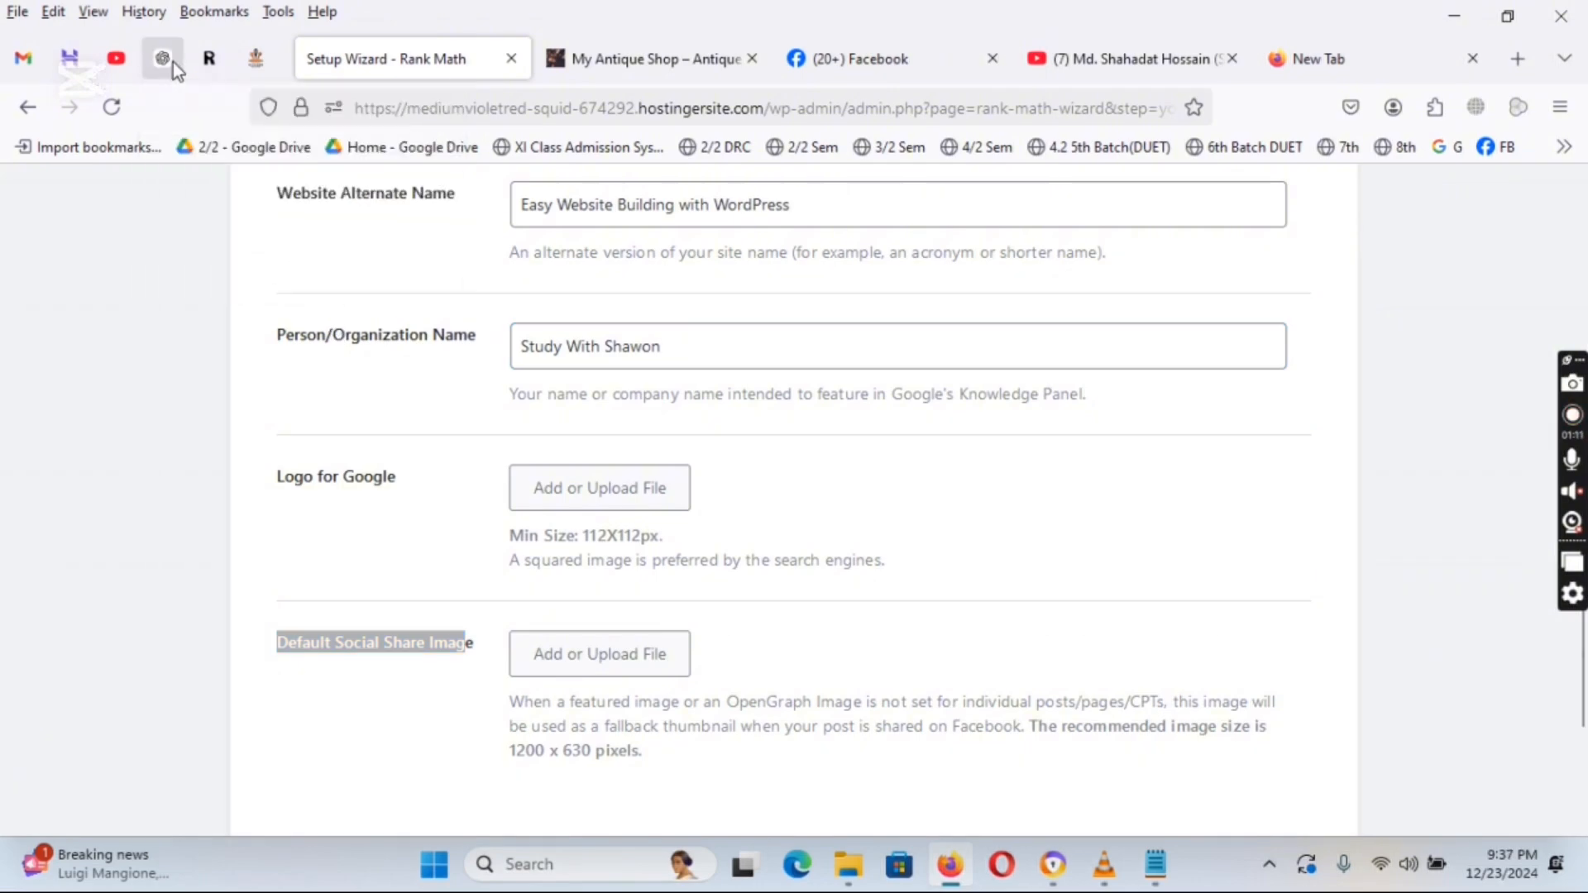
{"action": "left_click", "coordinate": [484, 110]}
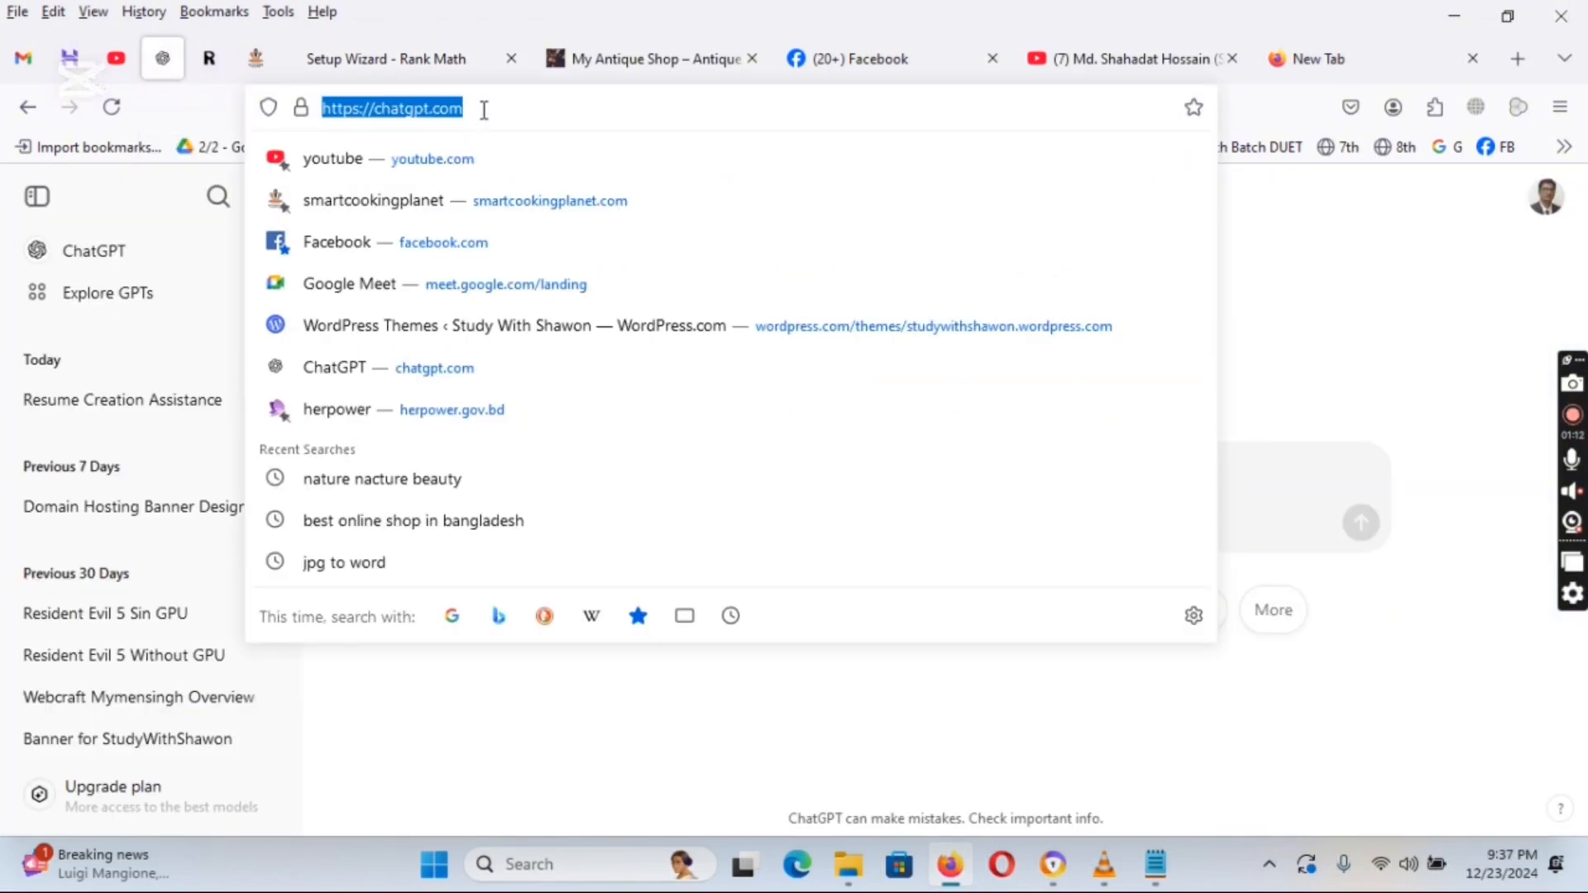
{"action": "left_click", "coordinate": [939, 462]}
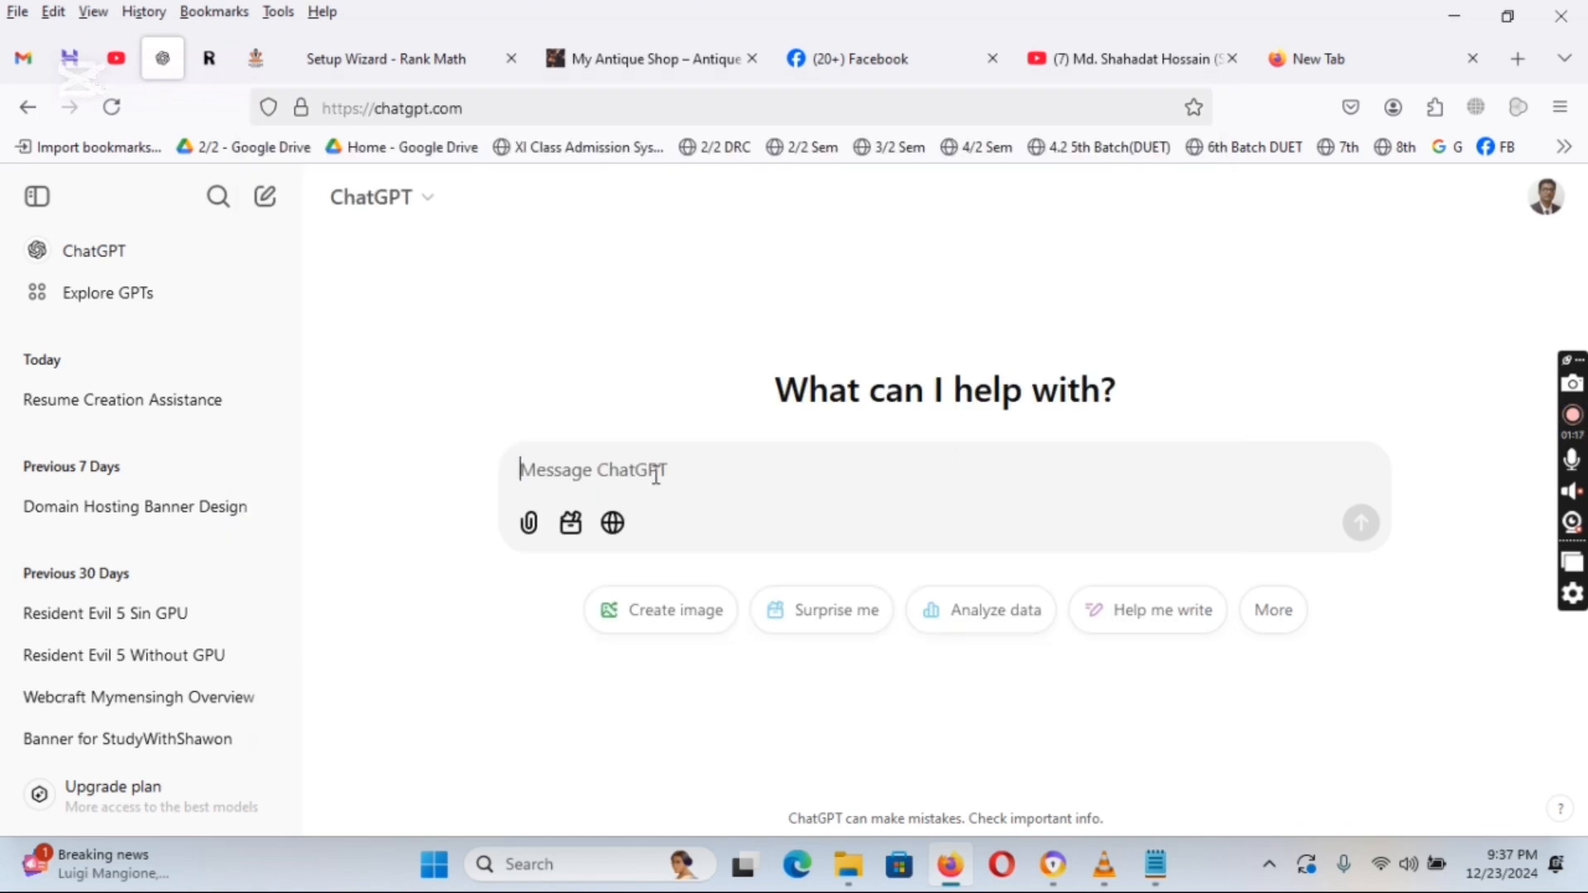
{"action": "left_click", "coordinate": [387, 71]}
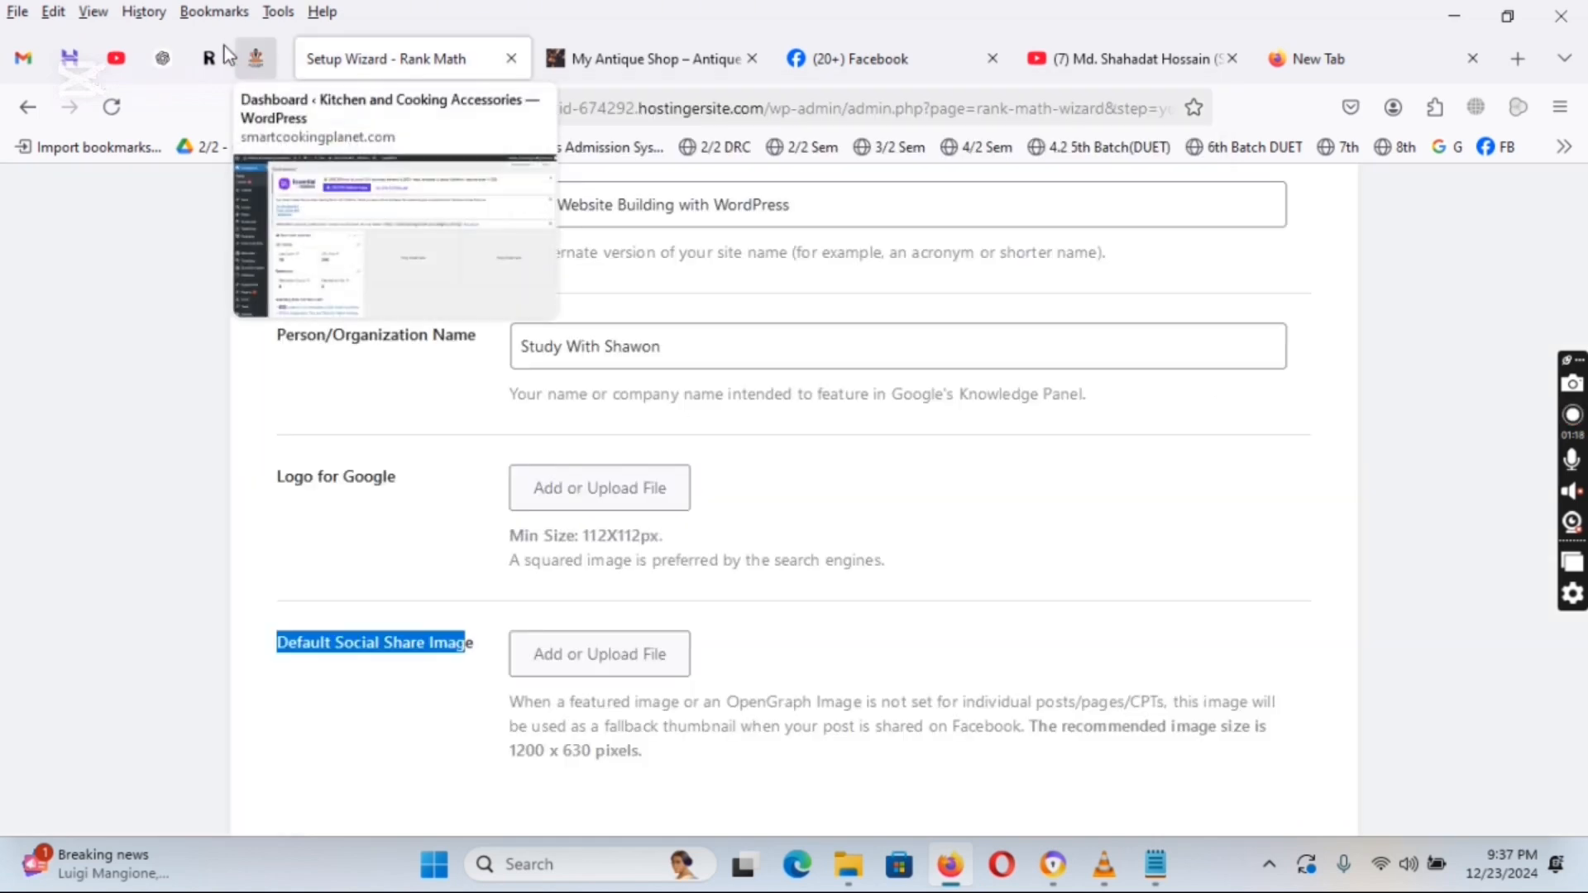
- In ChatGPT, write "Create a logo for my Website "Study With Shawon". it's a wordpress based totorial website for beginers. the photo must be transparent"
{"action": "left_click", "coordinate": [166, 58]}
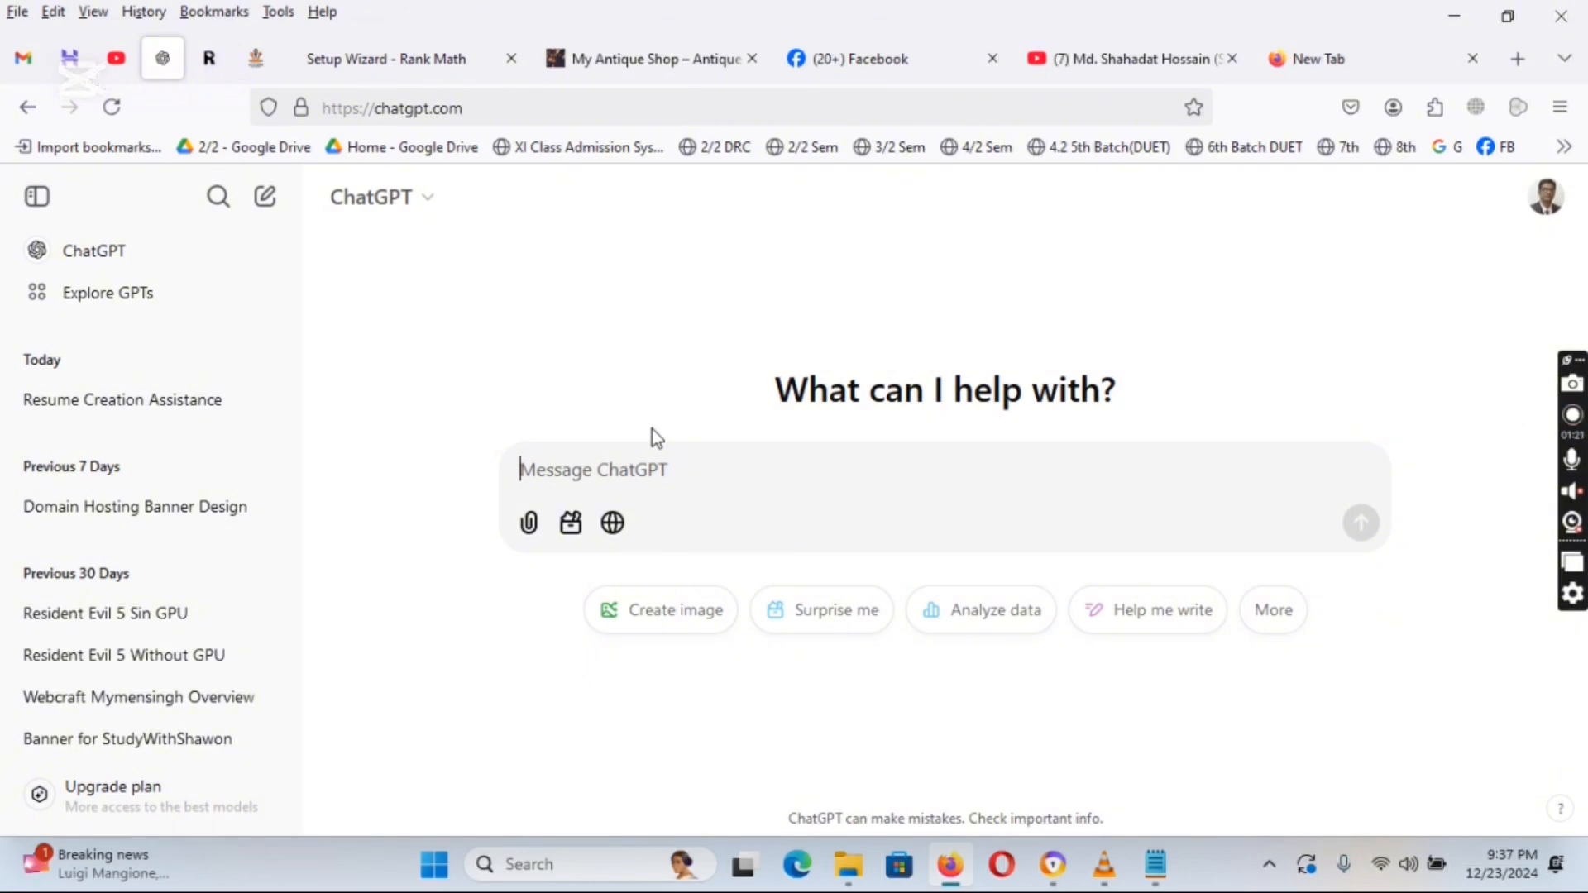
{"action": "type", "text": "Create a"}
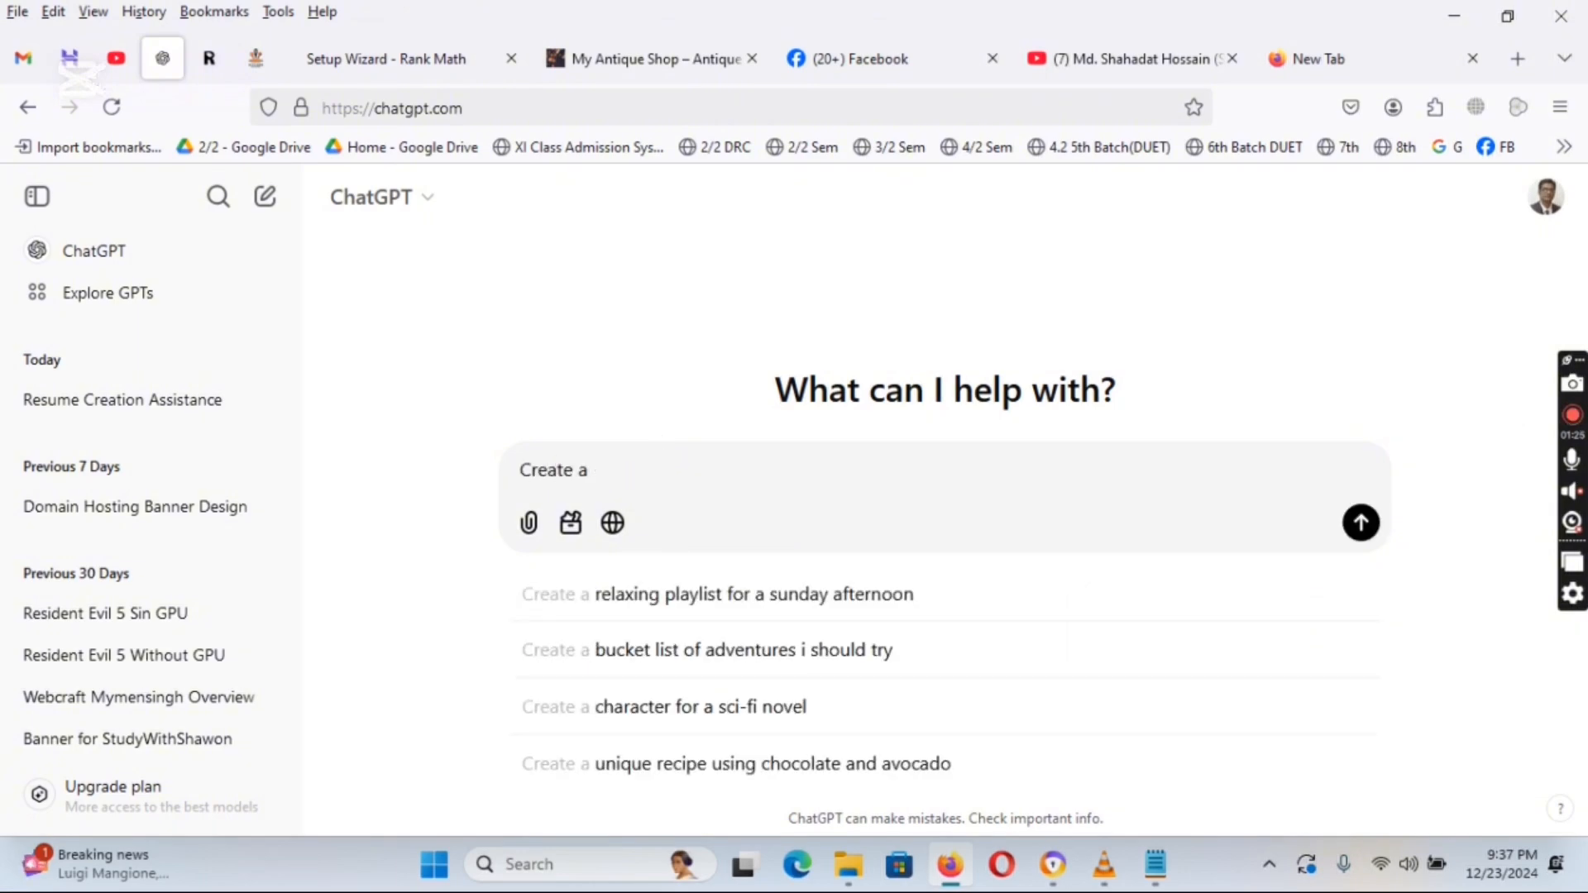
{"action": "type", "text": " logo for my "}
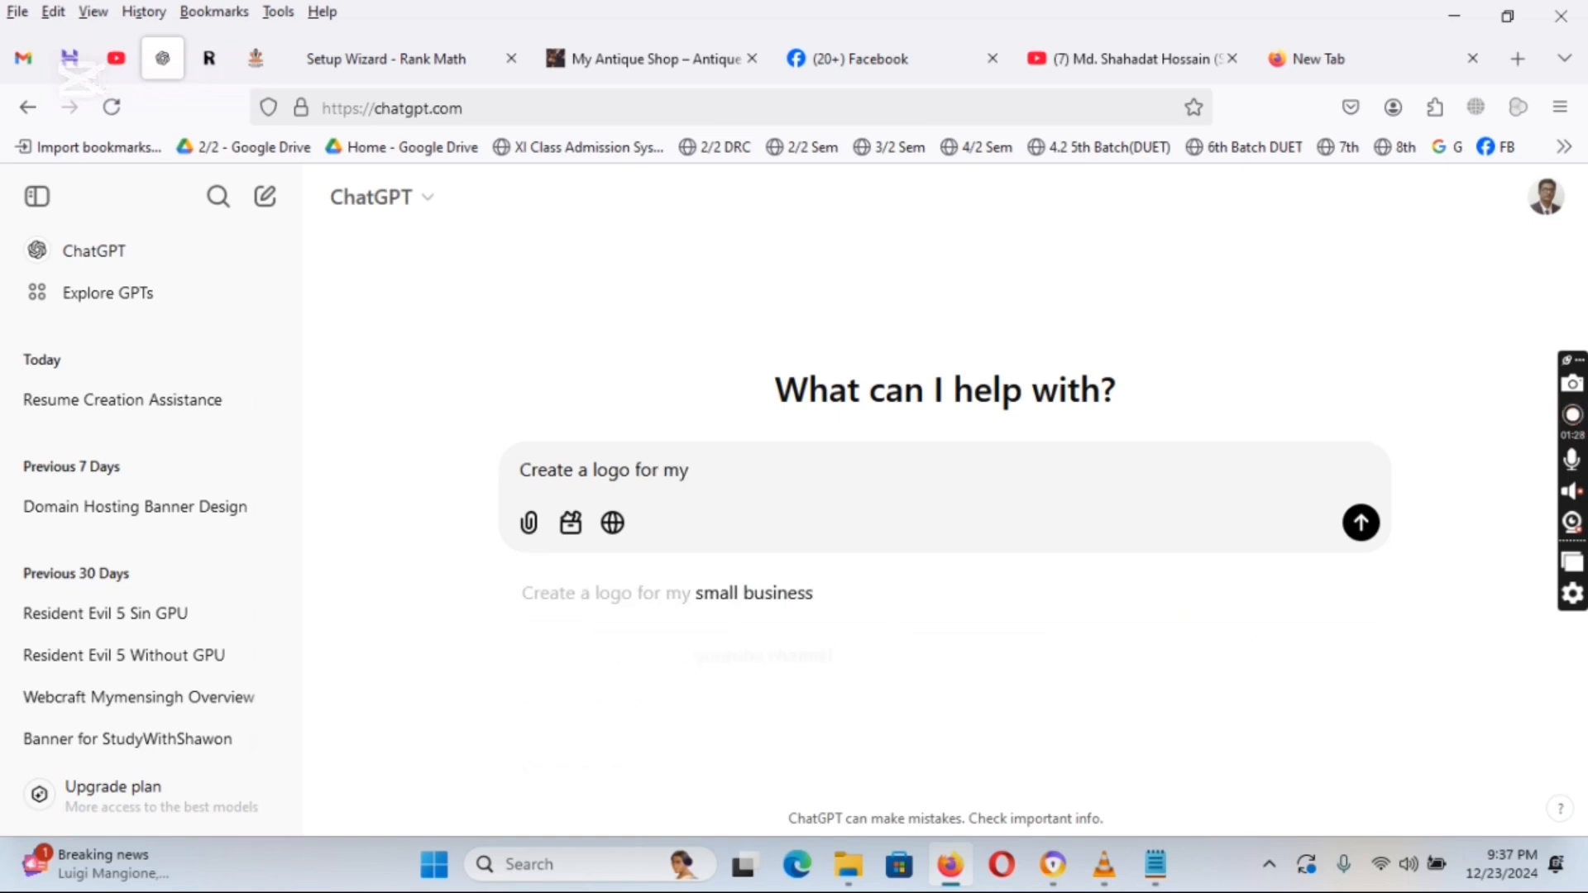
{"action": "type", "text": "Websi"}
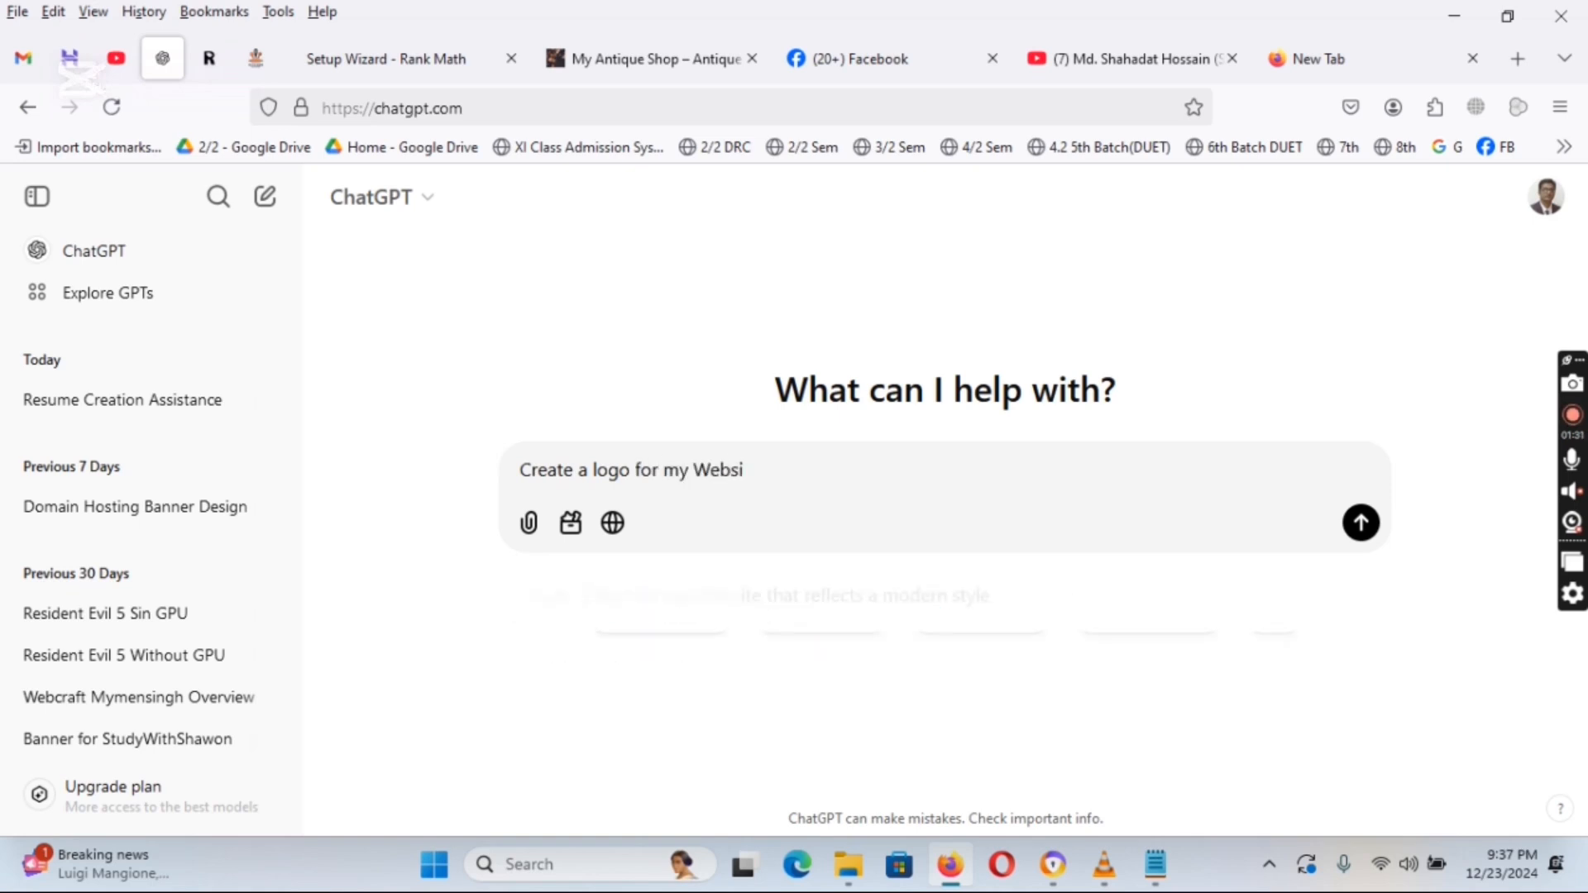
{"action": "type", "text": "te \"S"}
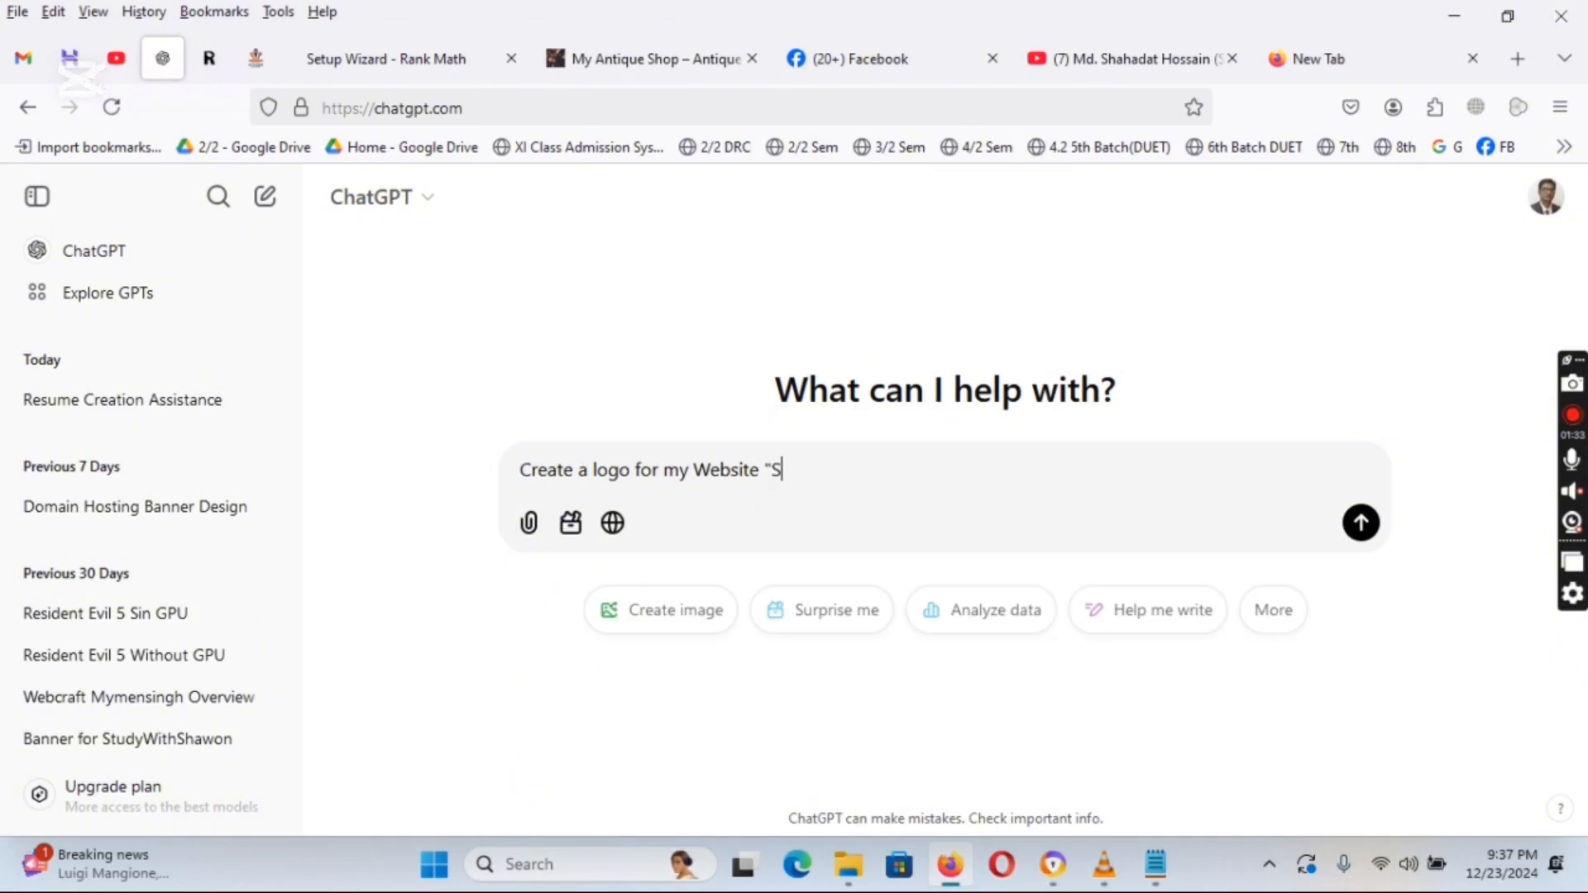
{"action": "type", "text": "tudy With Sha"}
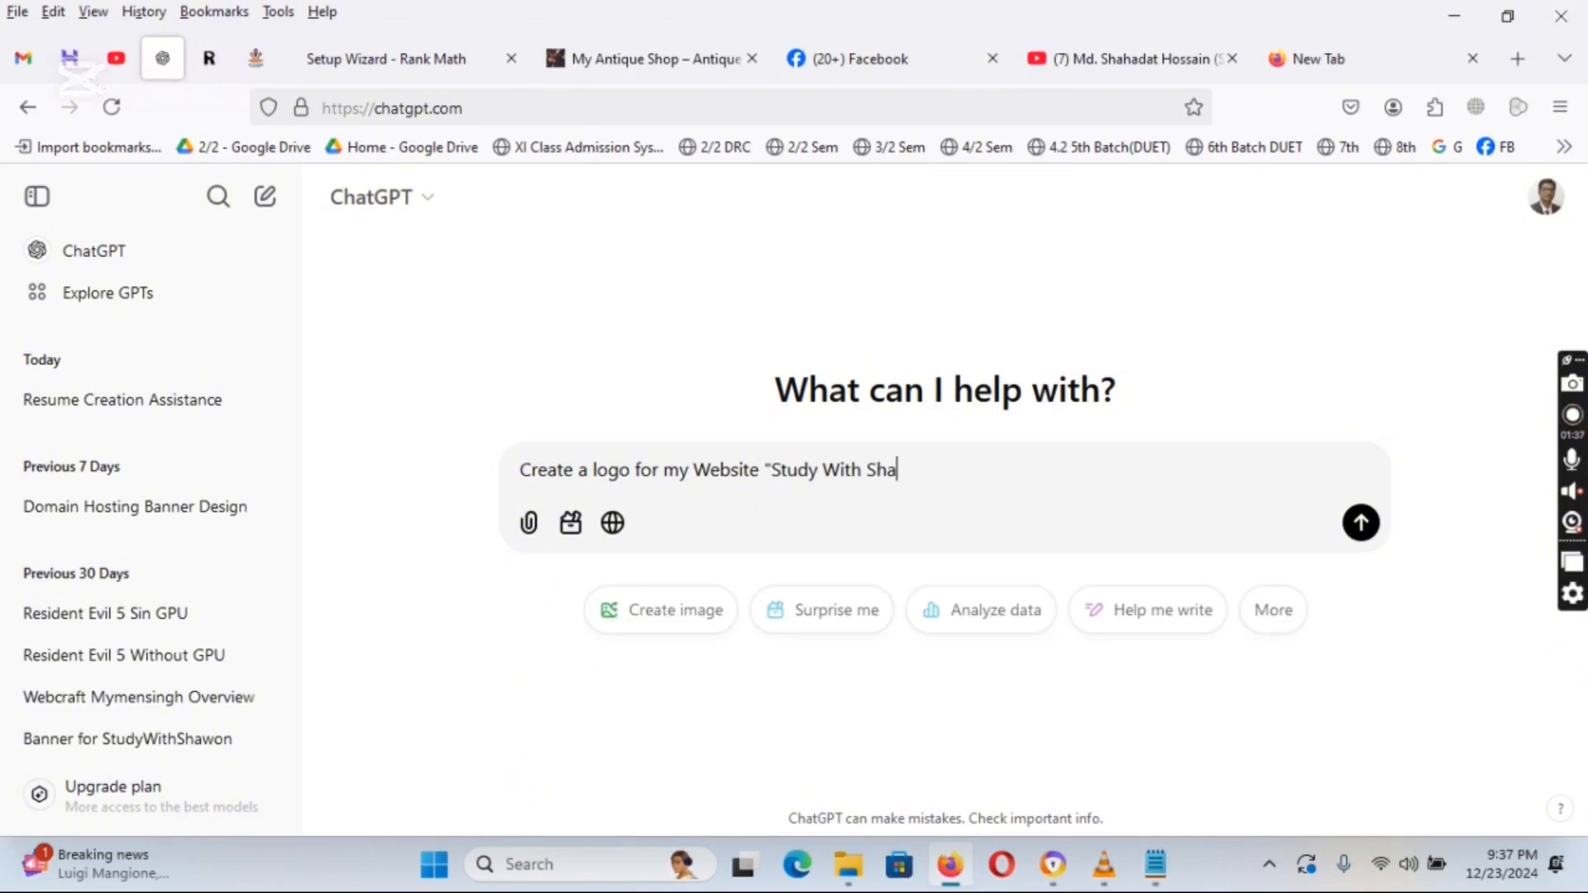
{"action": "type", "text": "won\". it's a word"}
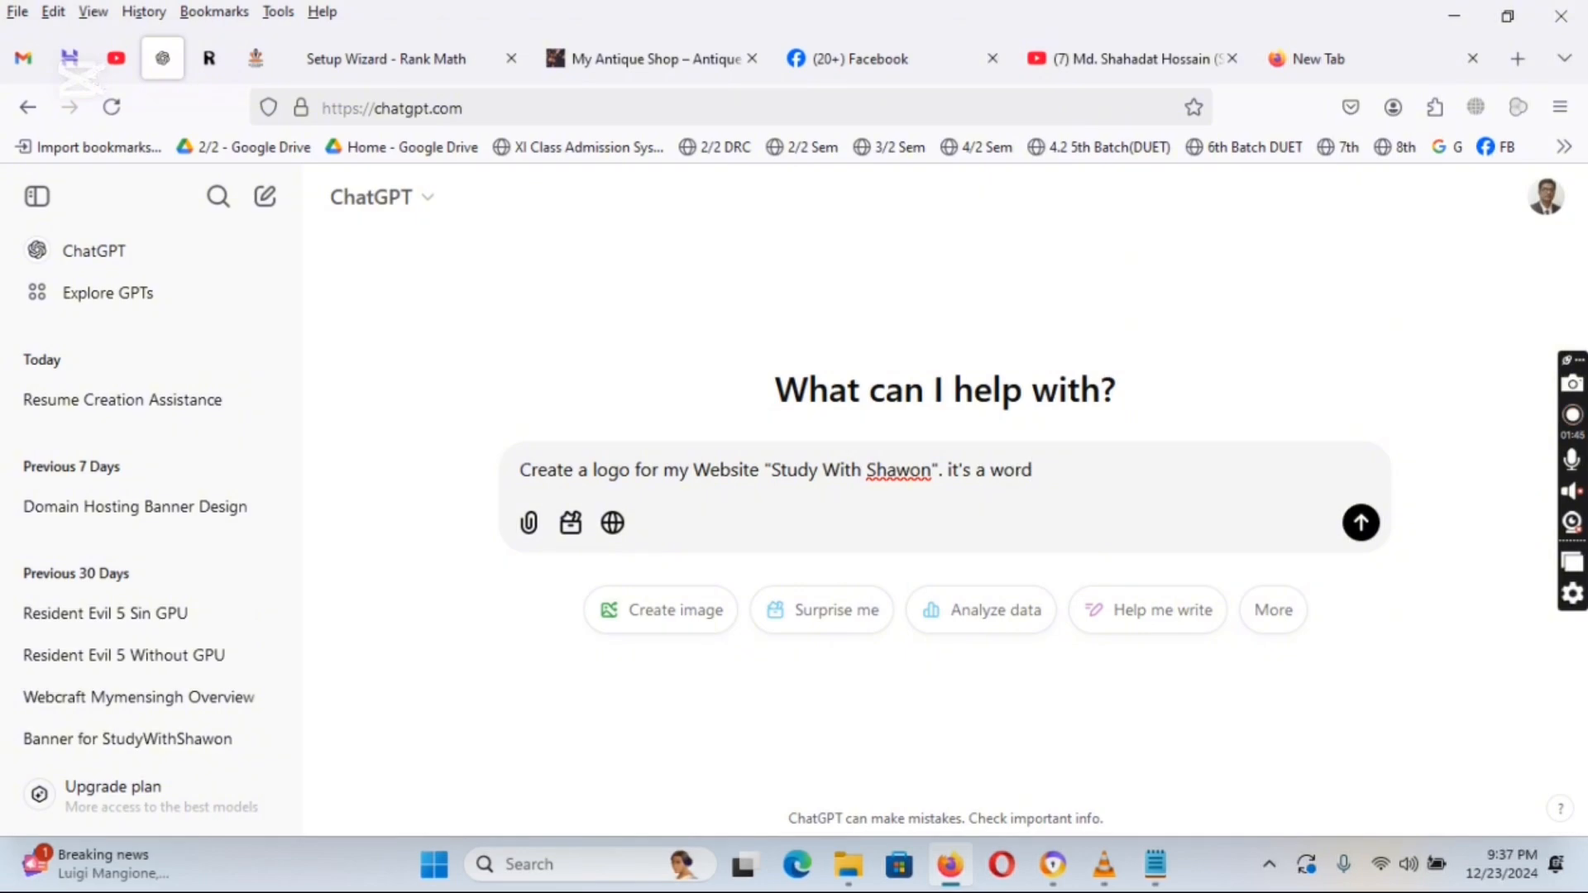
{"action": "type", "text": "press based tot"}
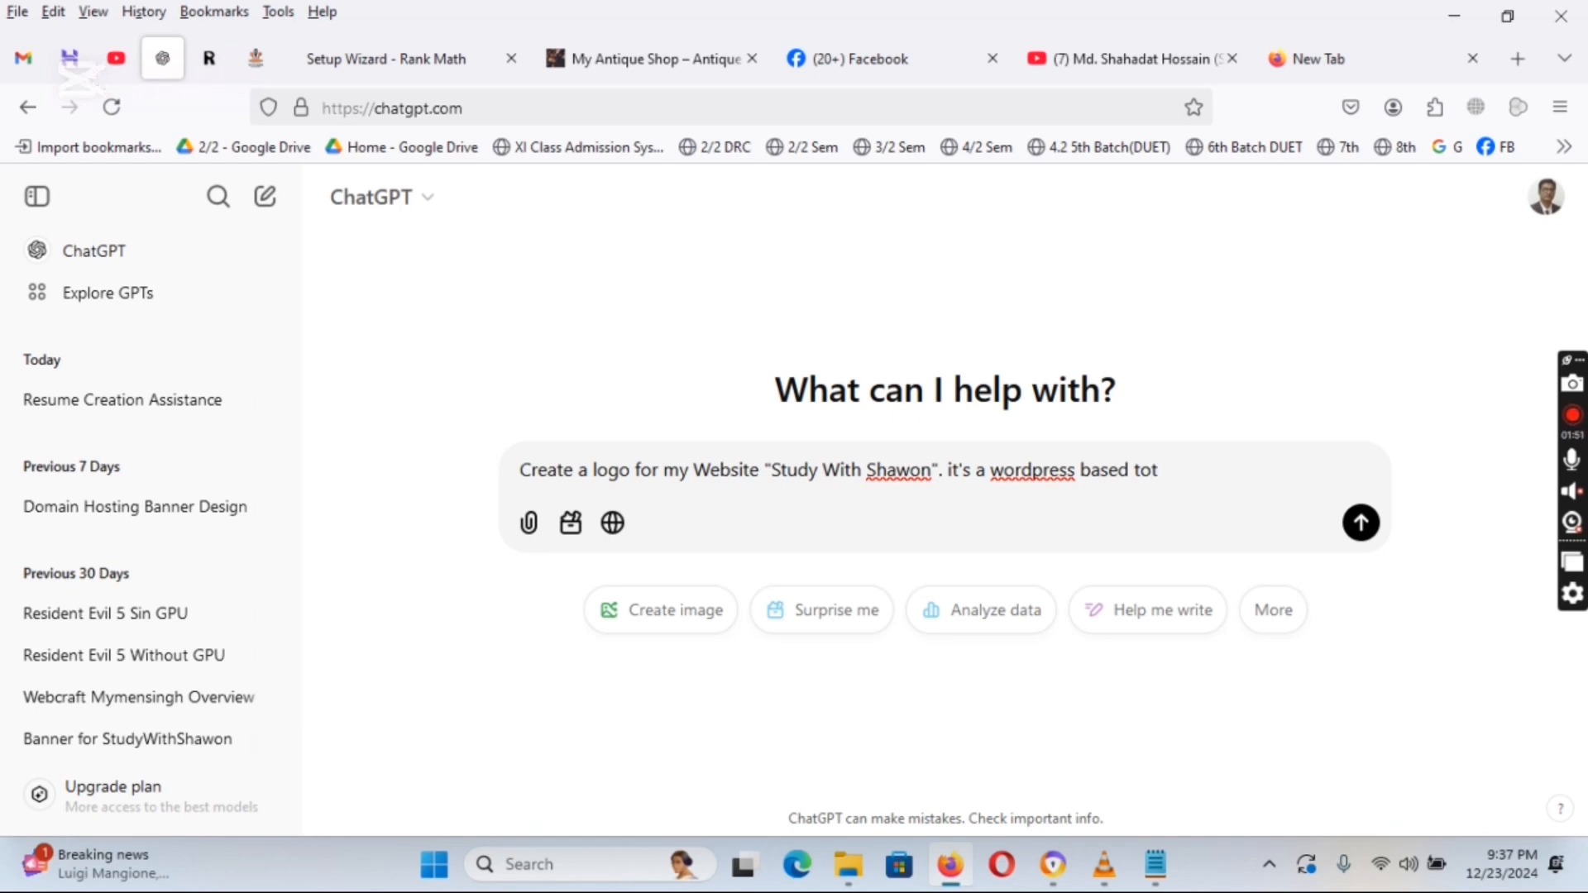
{"action": "type", "text": "orial websi"}
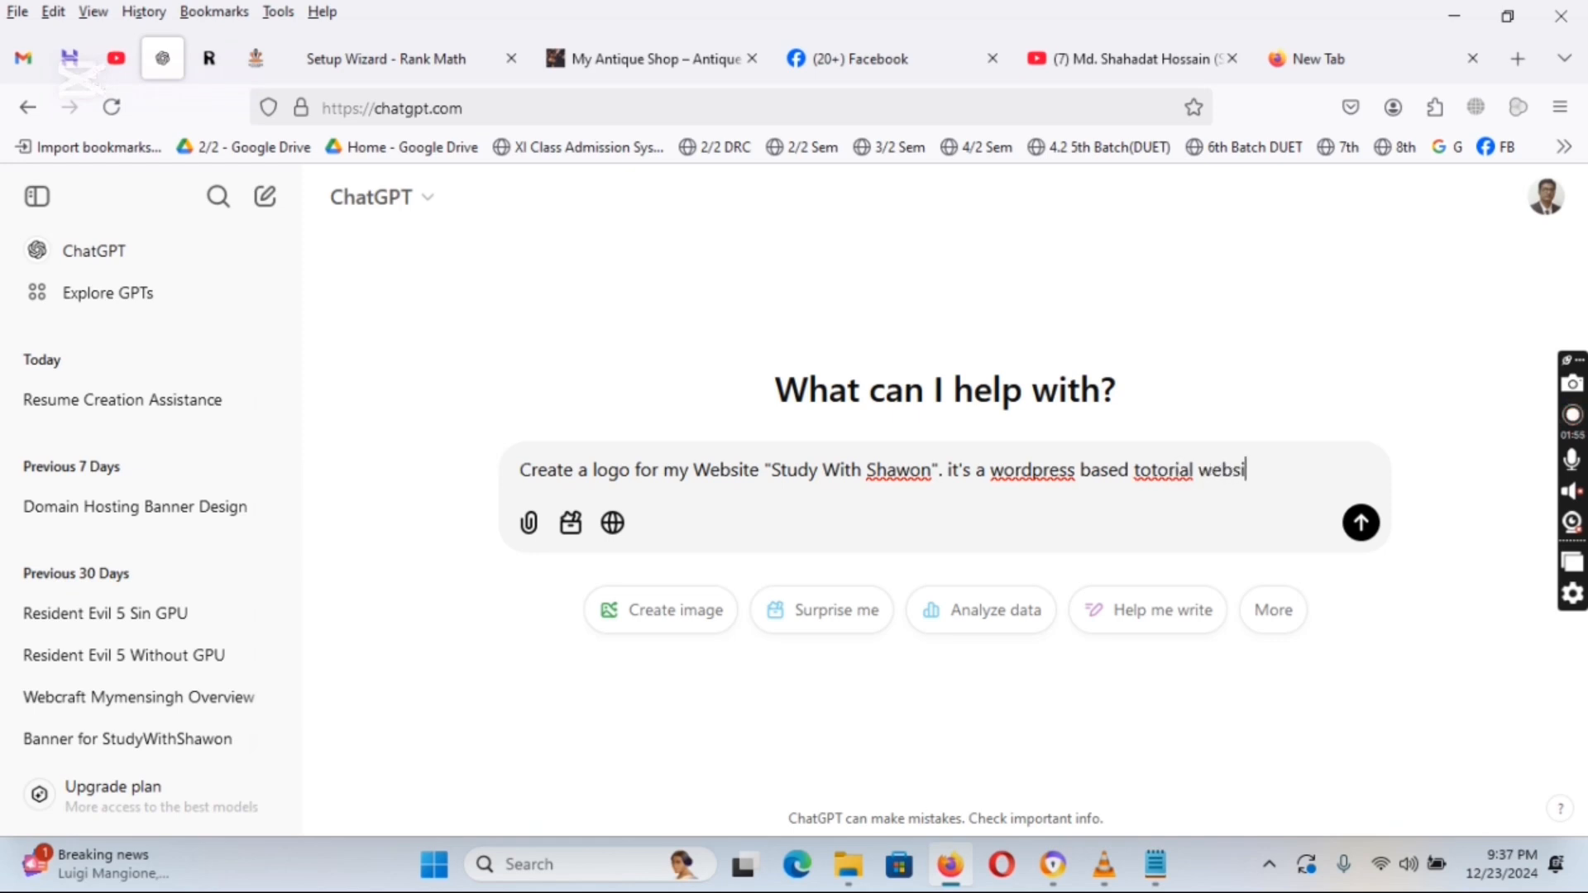
{"action": "type", "text": "te for beginers. the"}
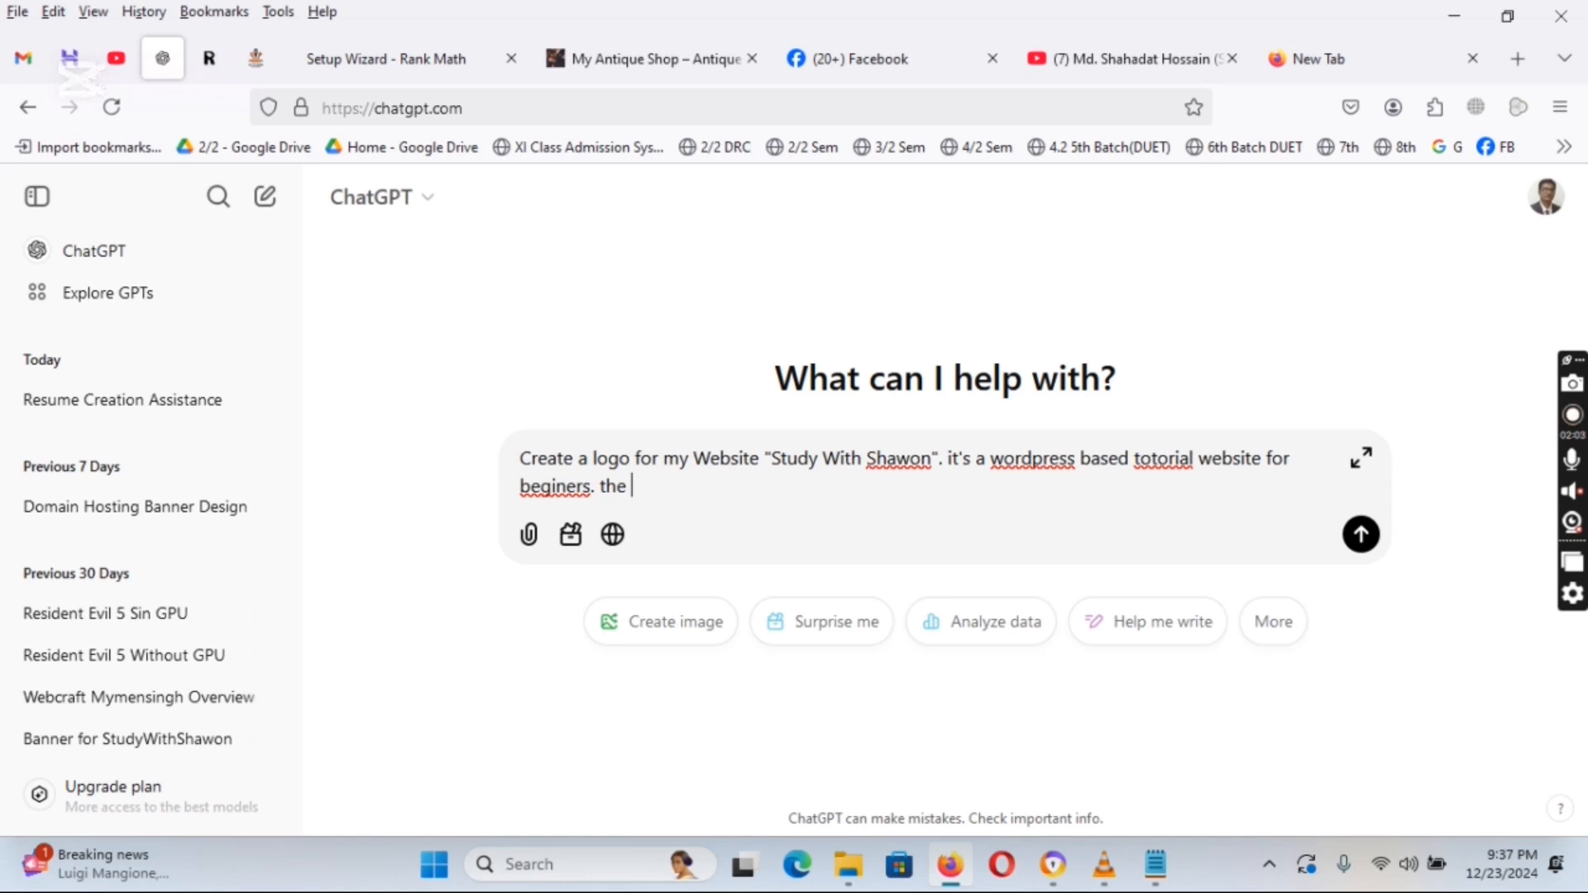
{"action": "type", "text": " photo must be tr"}
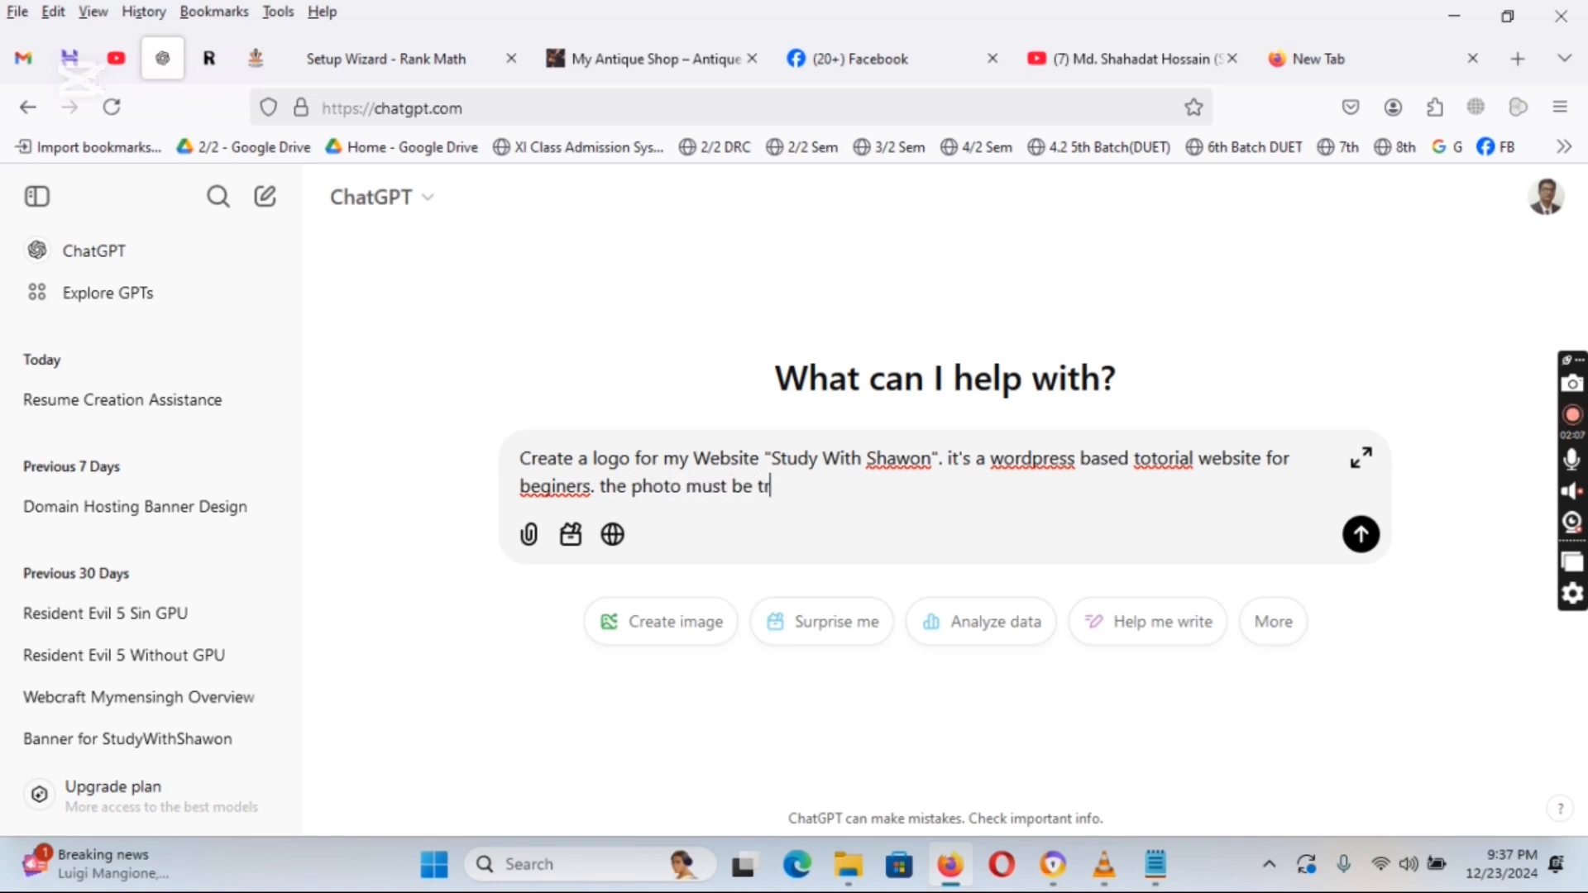
{"action": "type", "text": "ansparent"}
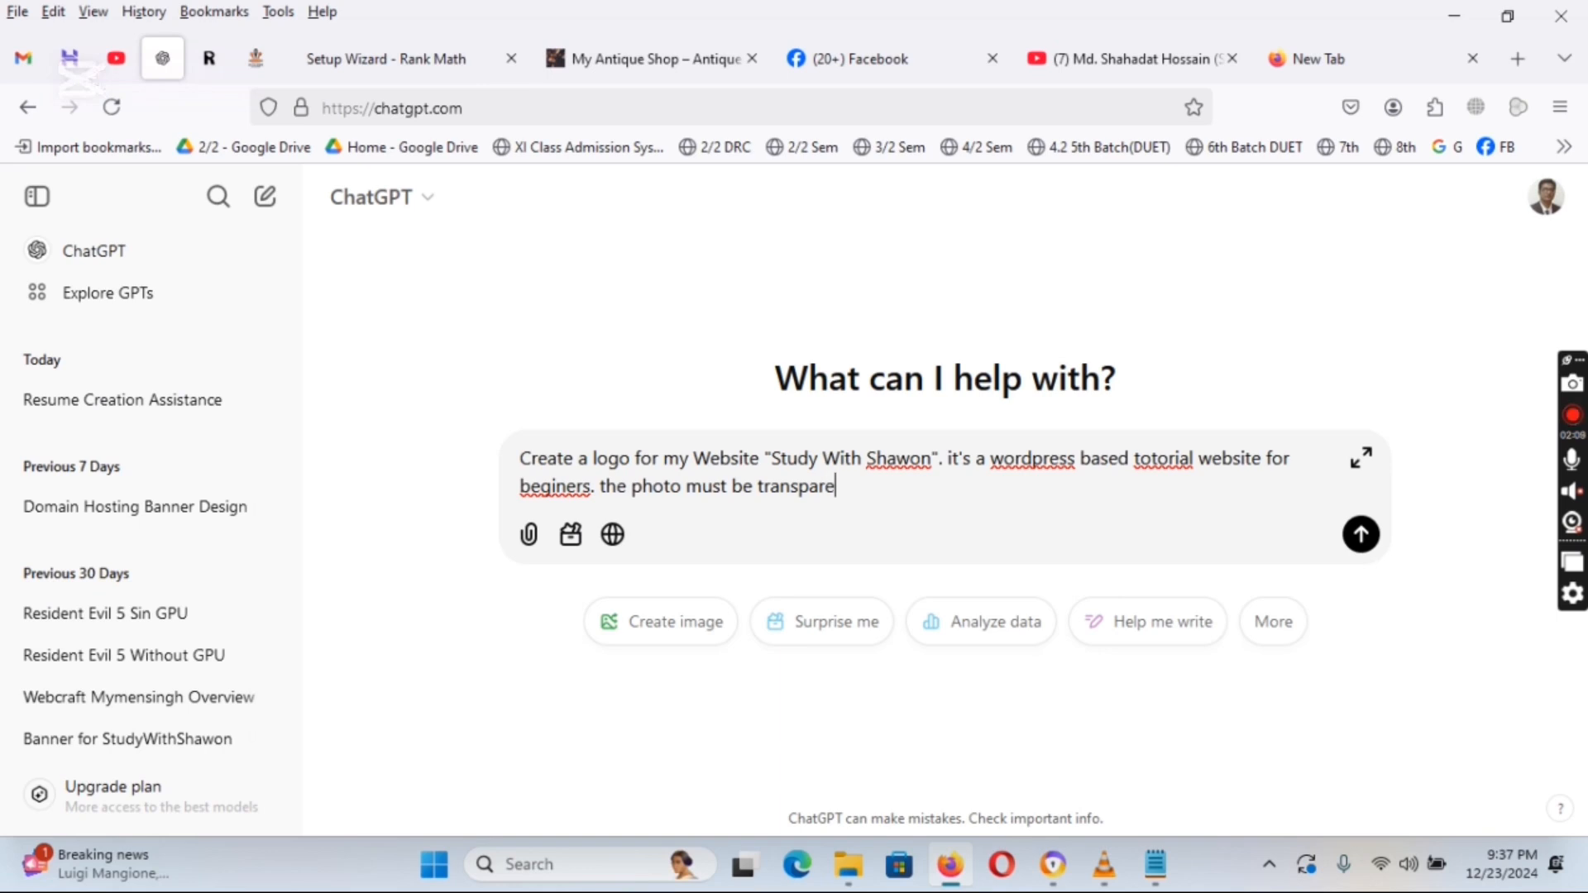
- Correct the prompt's misspelled words to "WordPress", "tutorial" and "beginners", and submit the logo request
{"action": "right_click", "coordinate": [1044, 469]}
{"action": "left_click", "coordinate": [1110, 94]}
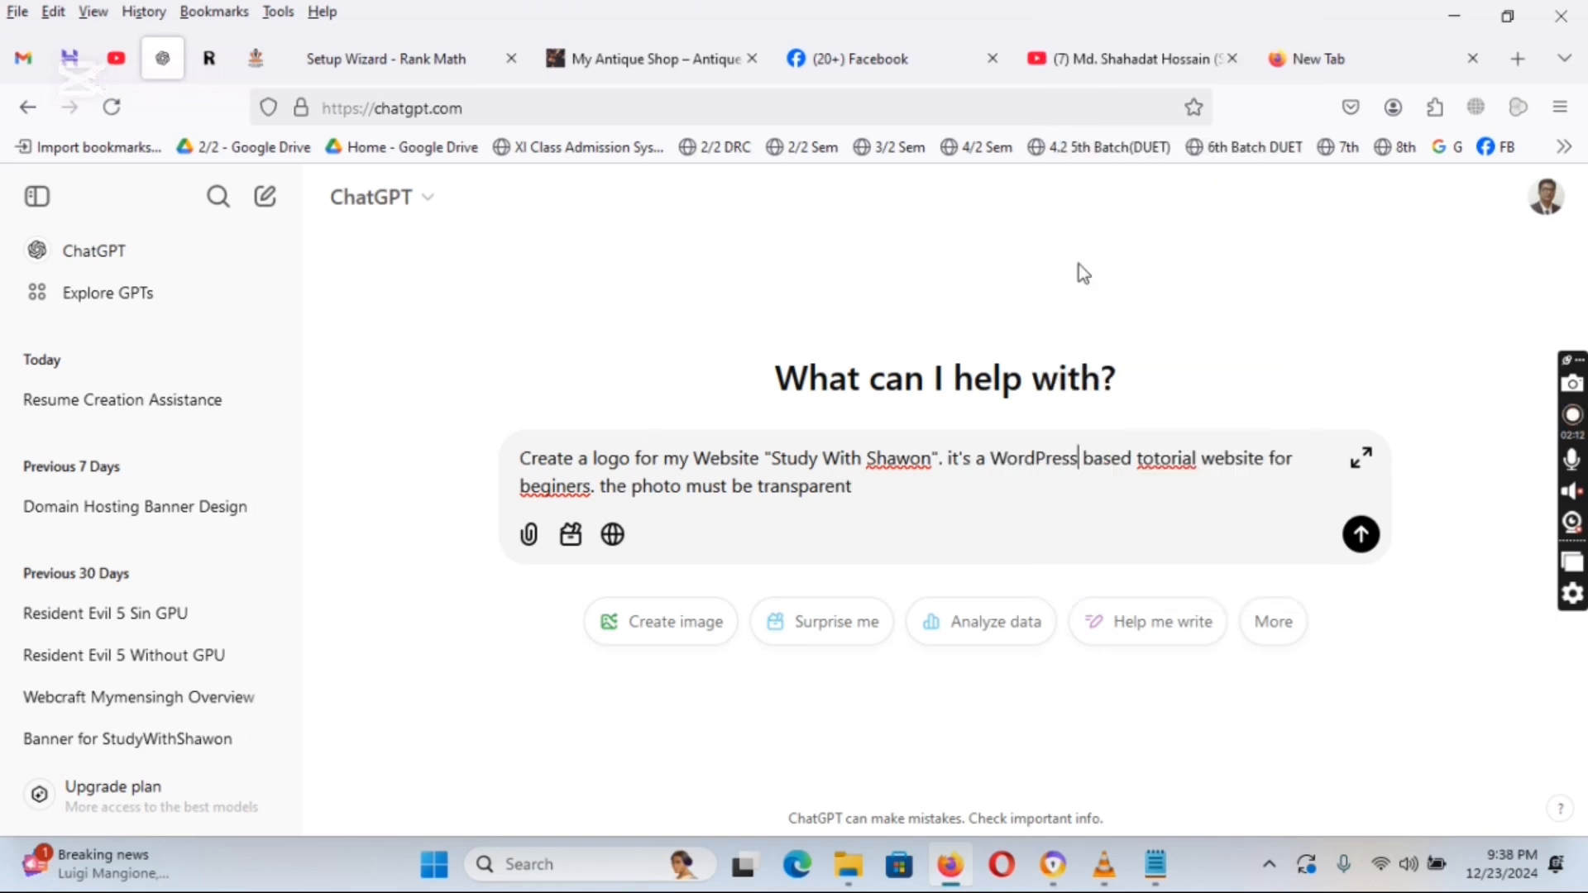
{"action": "right_click", "coordinate": [1164, 470]}
{"action": "left_click", "coordinate": [1211, 25]}
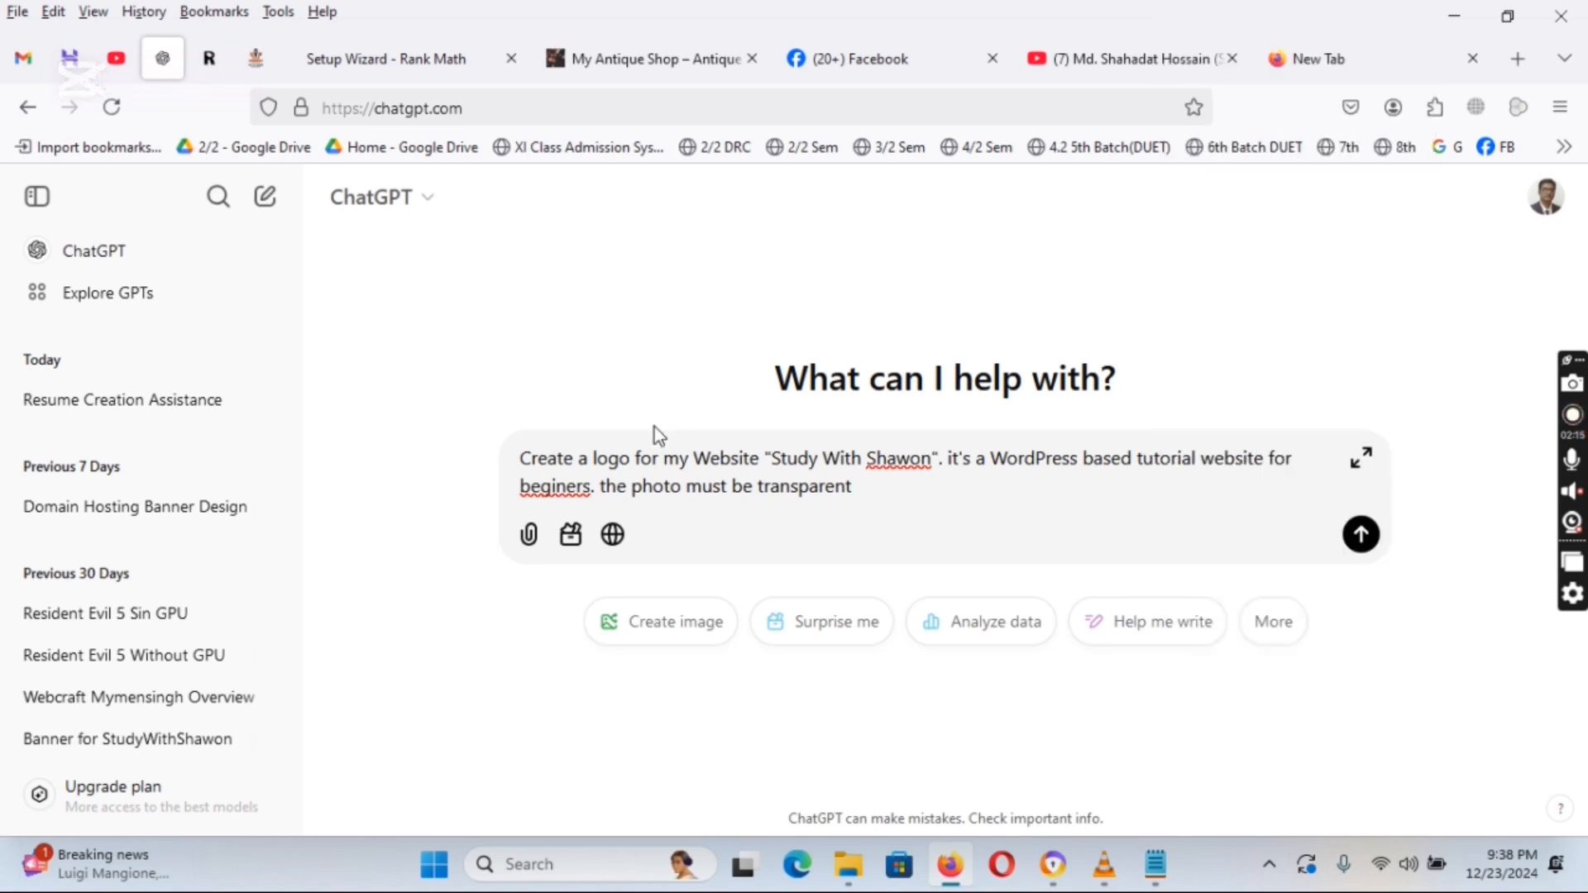
{"action": "right_click", "coordinate": [569, 488]}
{"action": "left_click", "coordinate": [686, 25]}
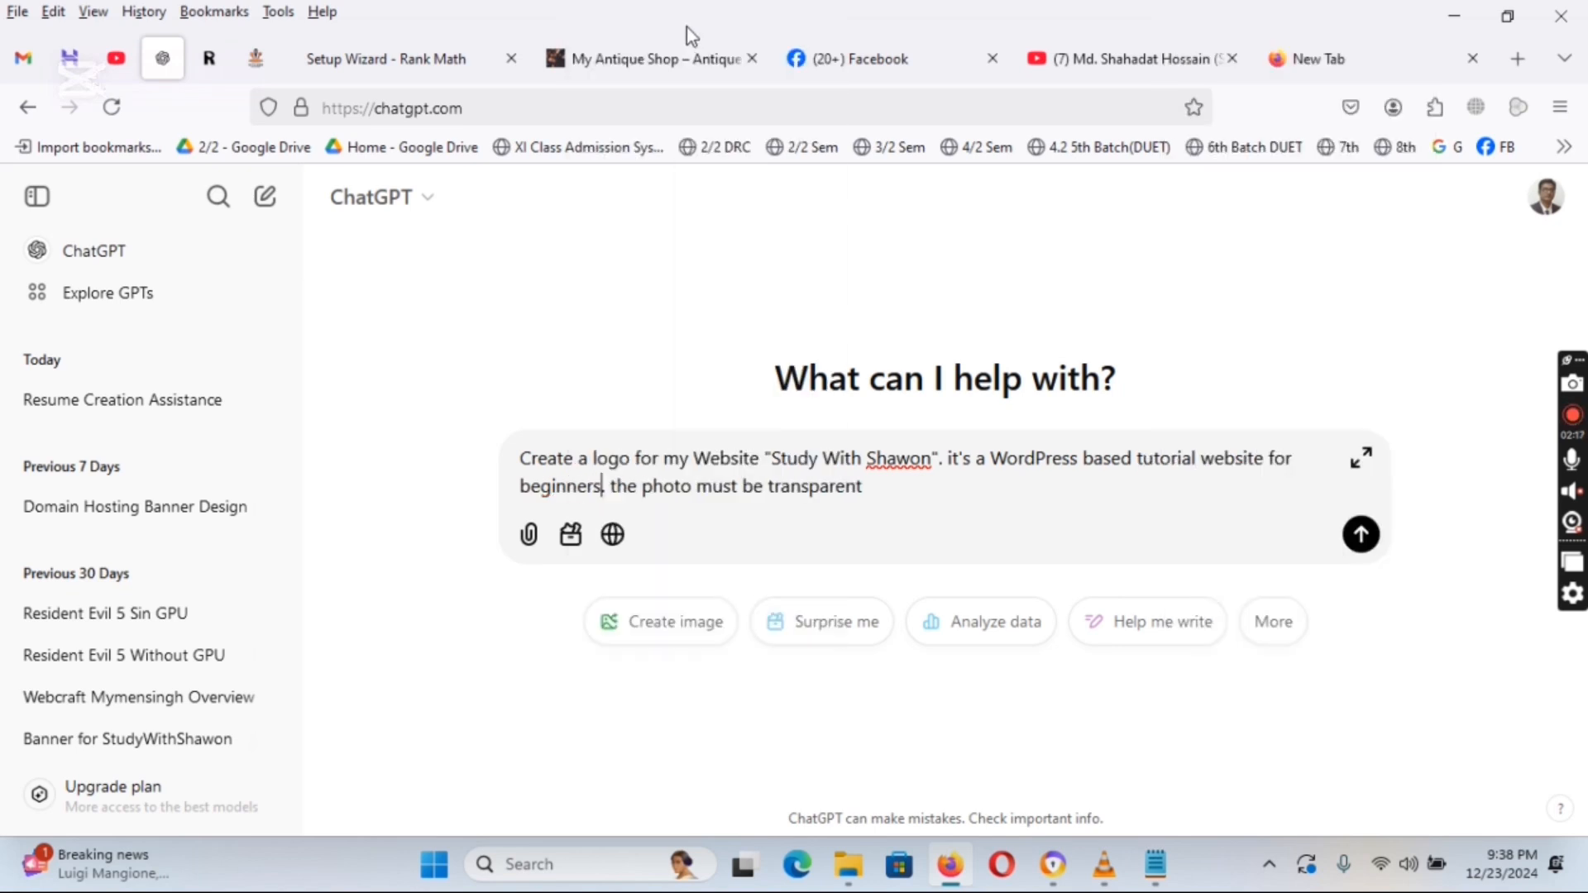
{"action": "left_click", "coordinate": [1360, 535]}
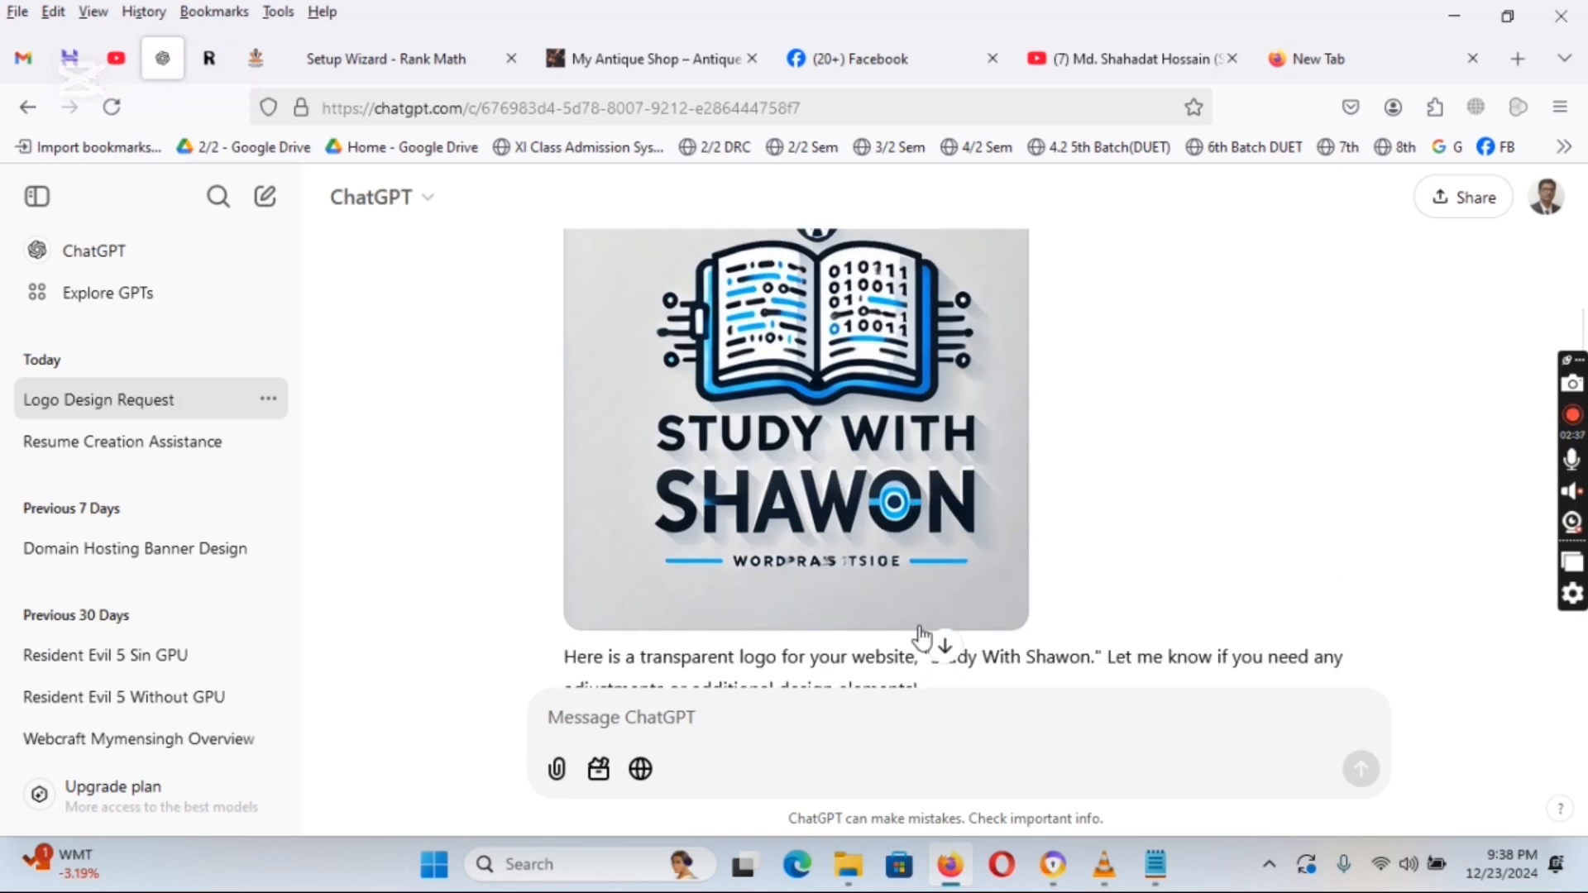
- Enlarge the generated "Study With Shawon" logo and download the image
{"action": "scroll", "coordinate": [821, 571], "scroll_direction": "up", "scroll_amount": 2}
{"action": "left_click", "coordinate": [821, 571]}
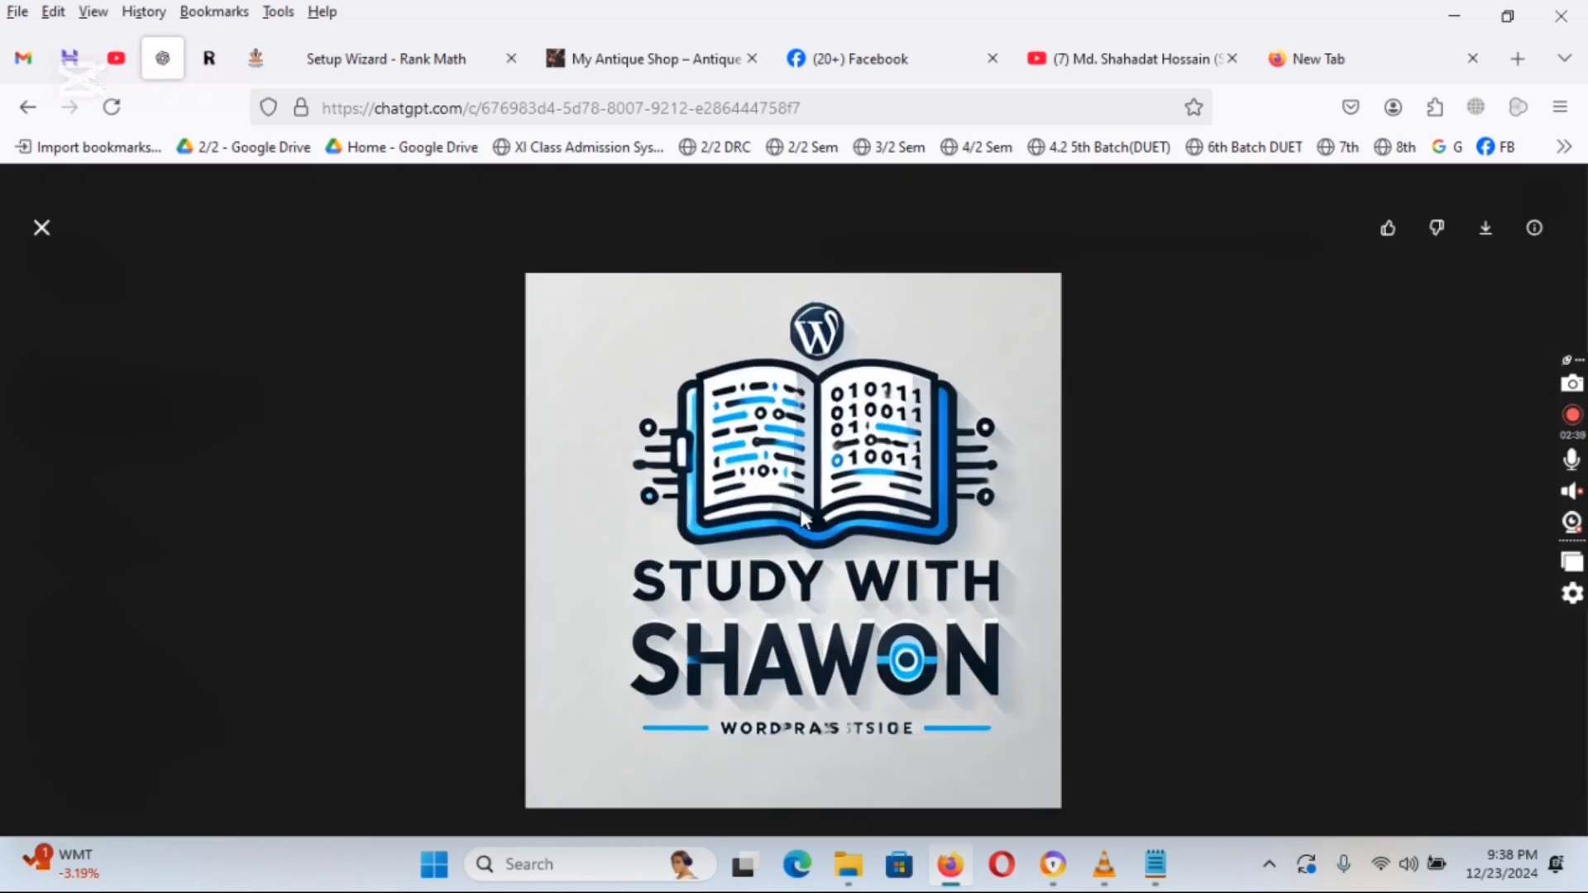
{"action": "left_click", "coordinate": [1486, 229]}
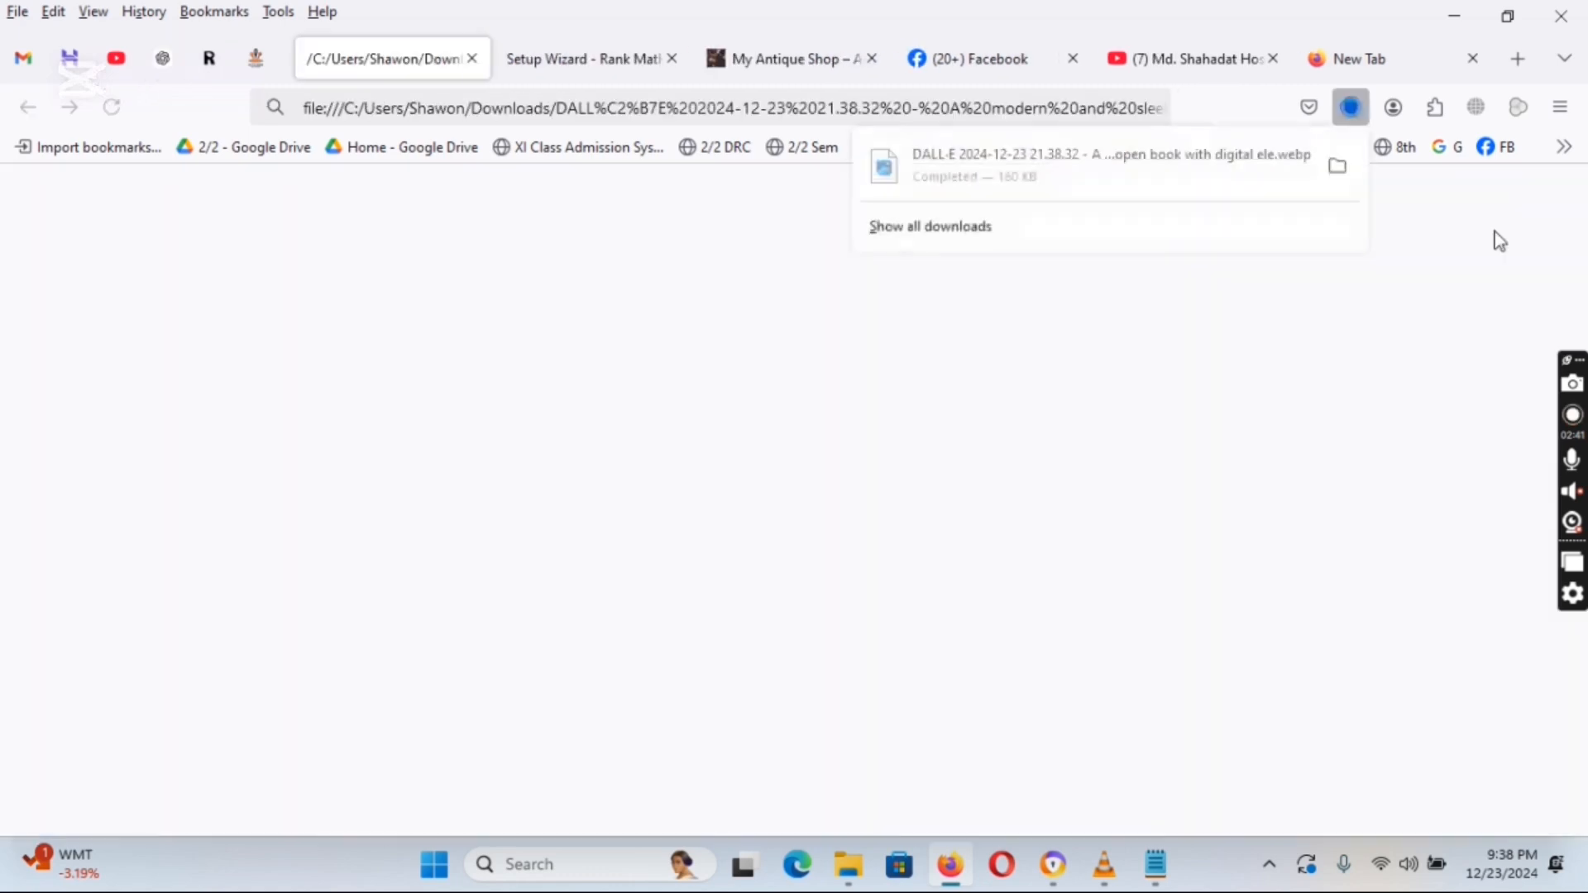
- Save the logo image as a WebP file in the Downloads folder, keeping the suggested file name
{"action": "right_click", "coordinate": [947, 390]}
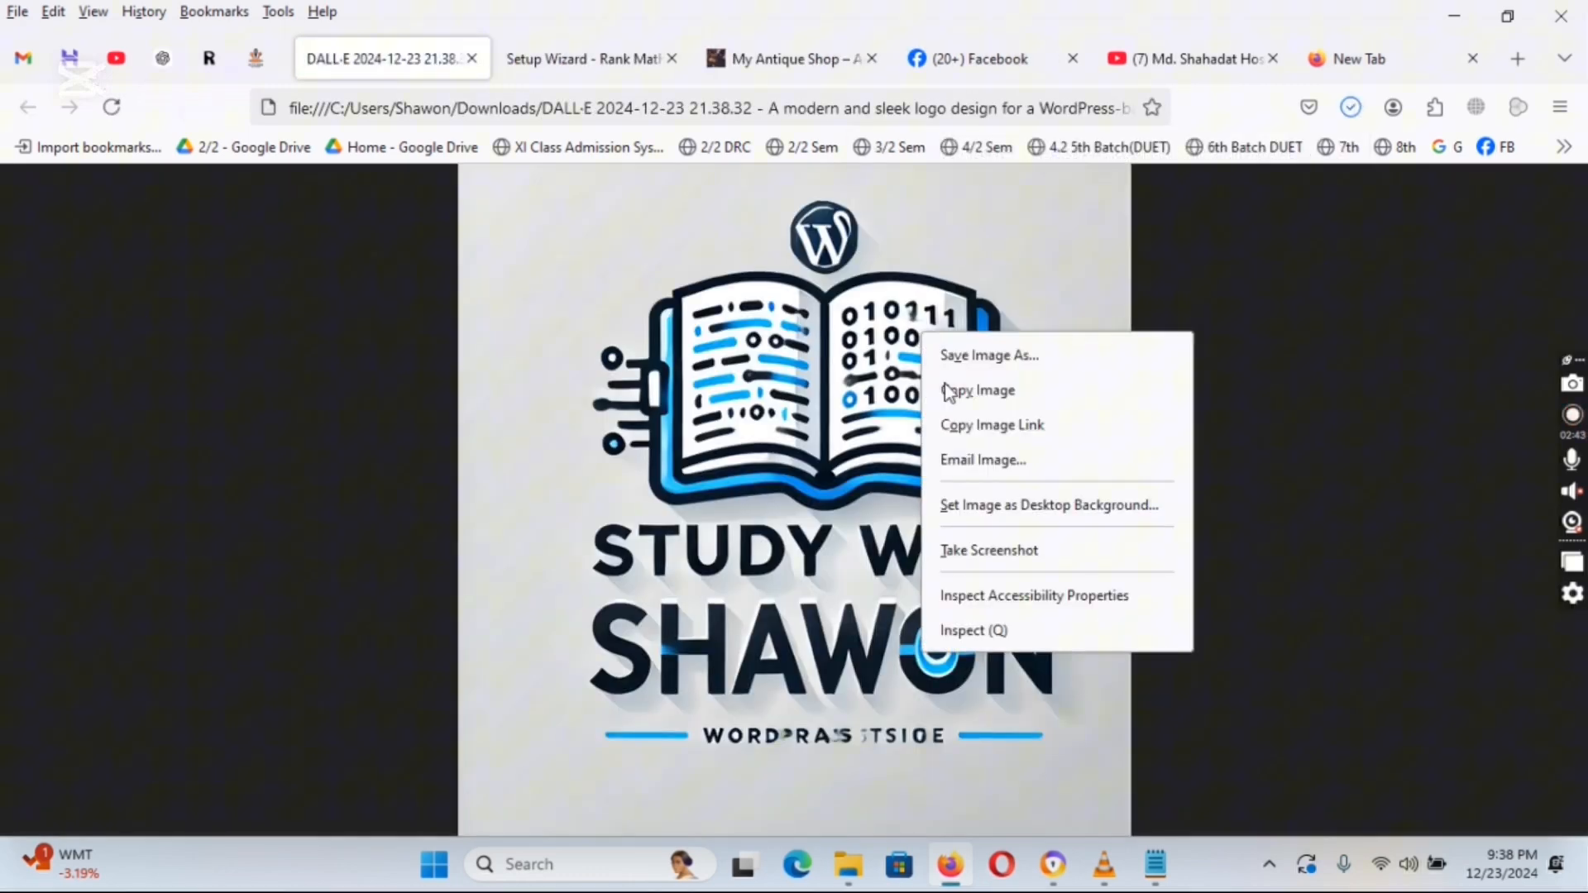
{"action": "left_click", "coordinate": [1022, 355]}
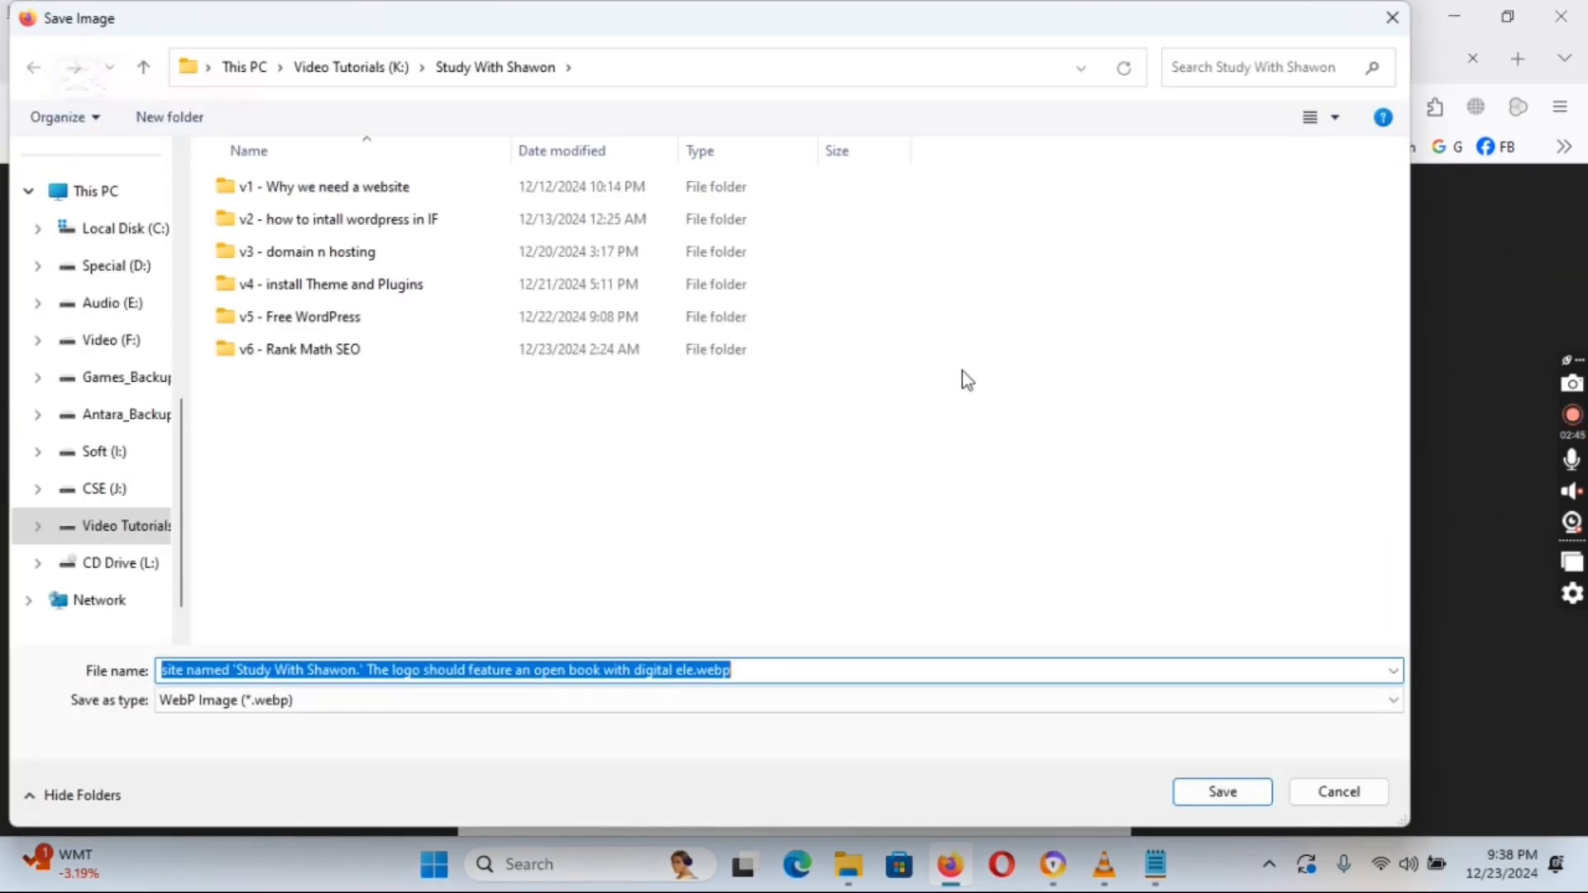
{"action": "scroll", "coordinate": [137, 323], "scroll_direction": "up", "scroll_amount": 5}
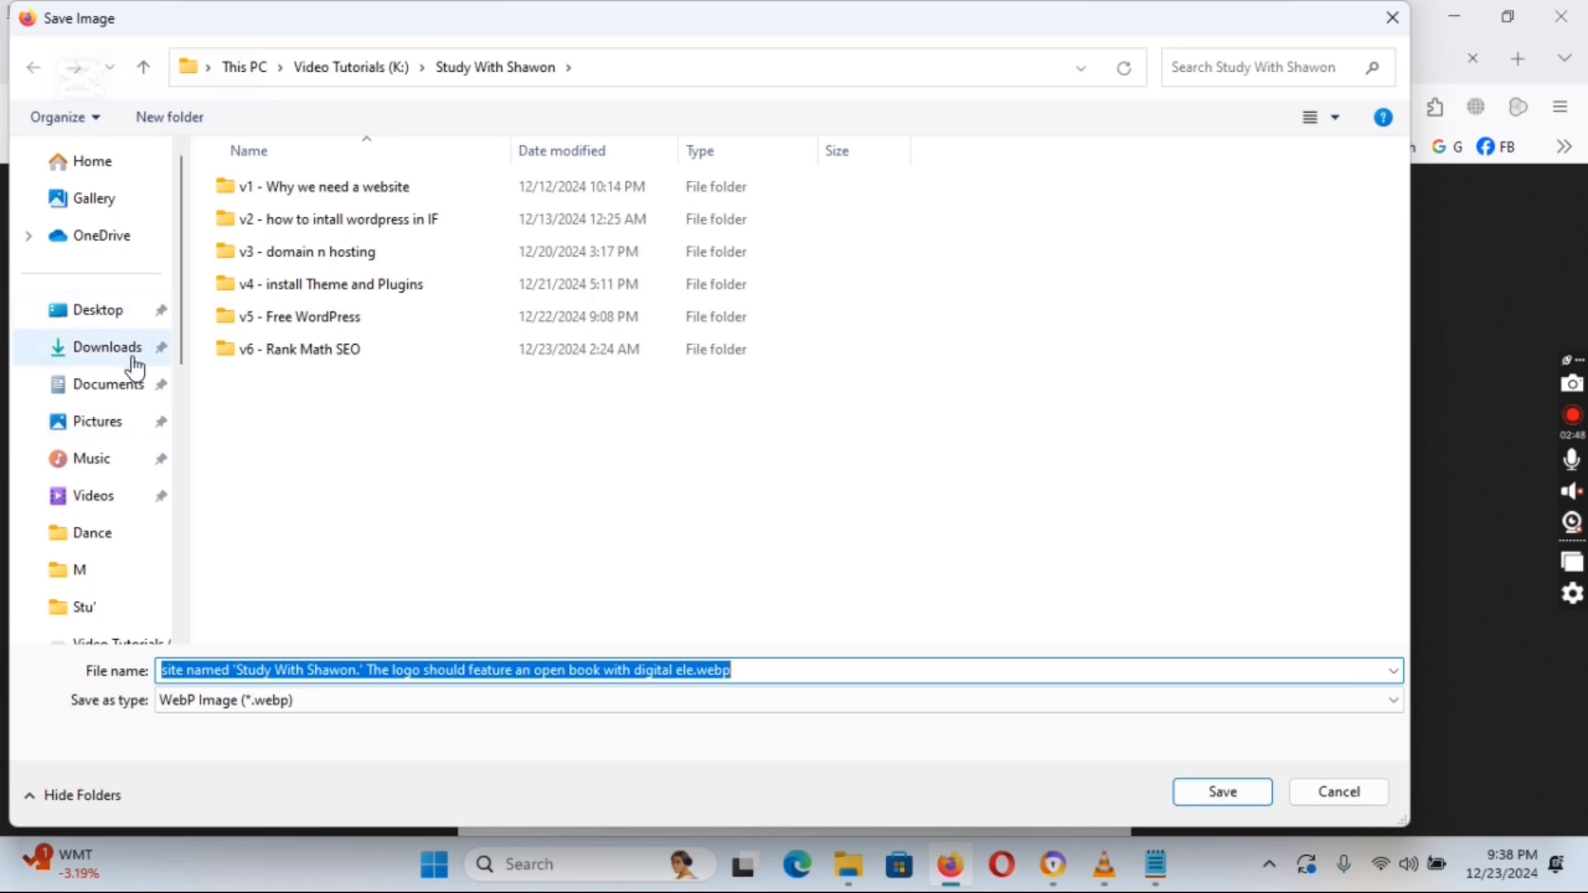
{"action": "left_click", "coordinate": [112, 354]}
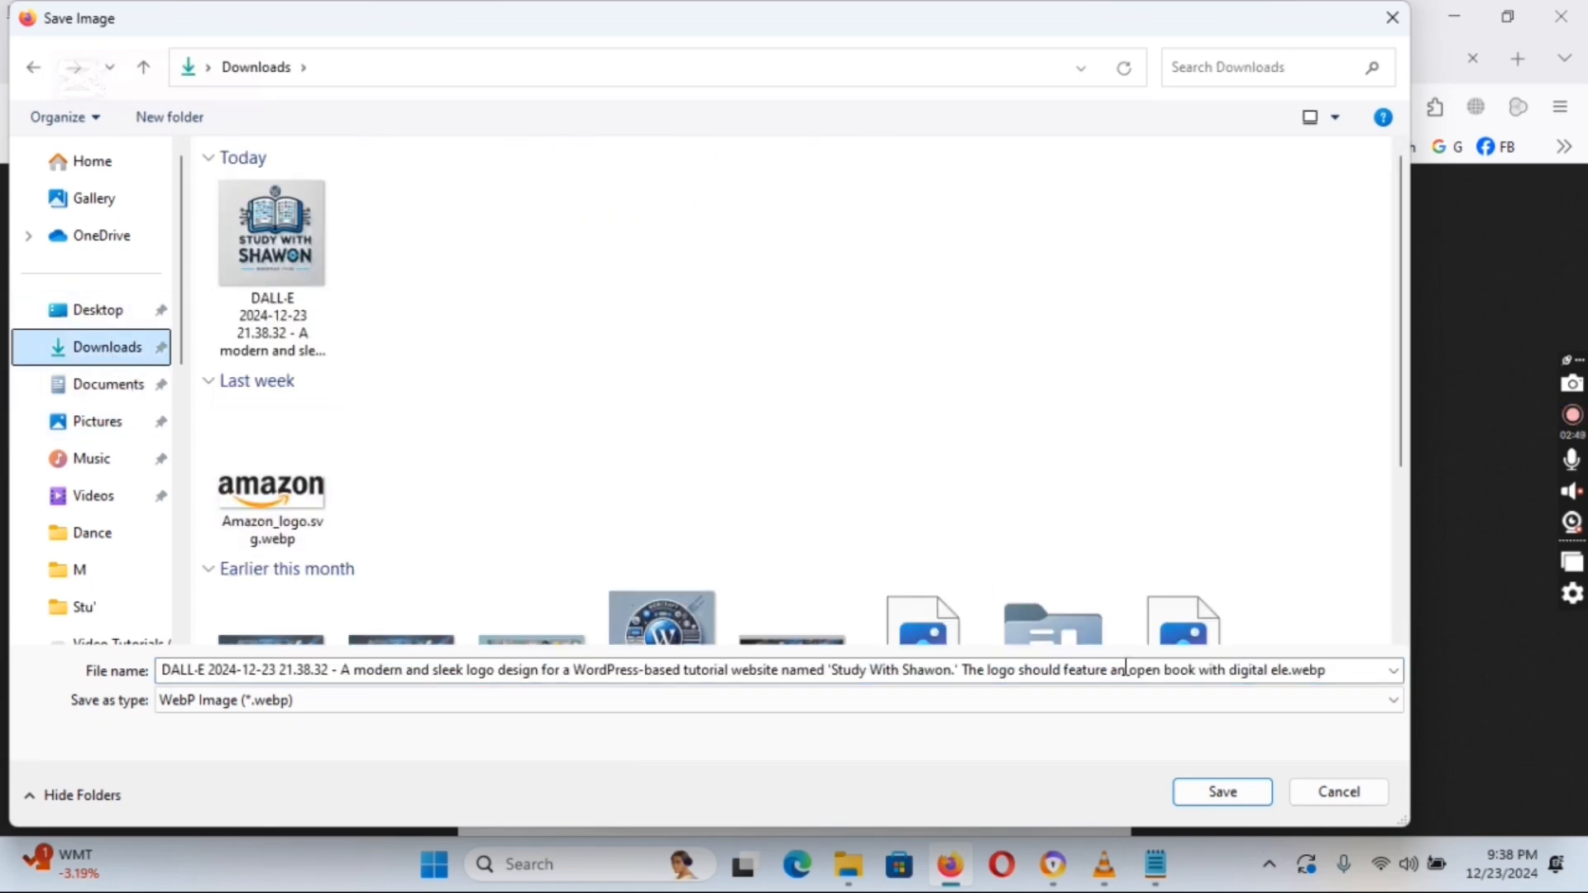
{"action": "left_click", "coordinate": [1261, 791]}
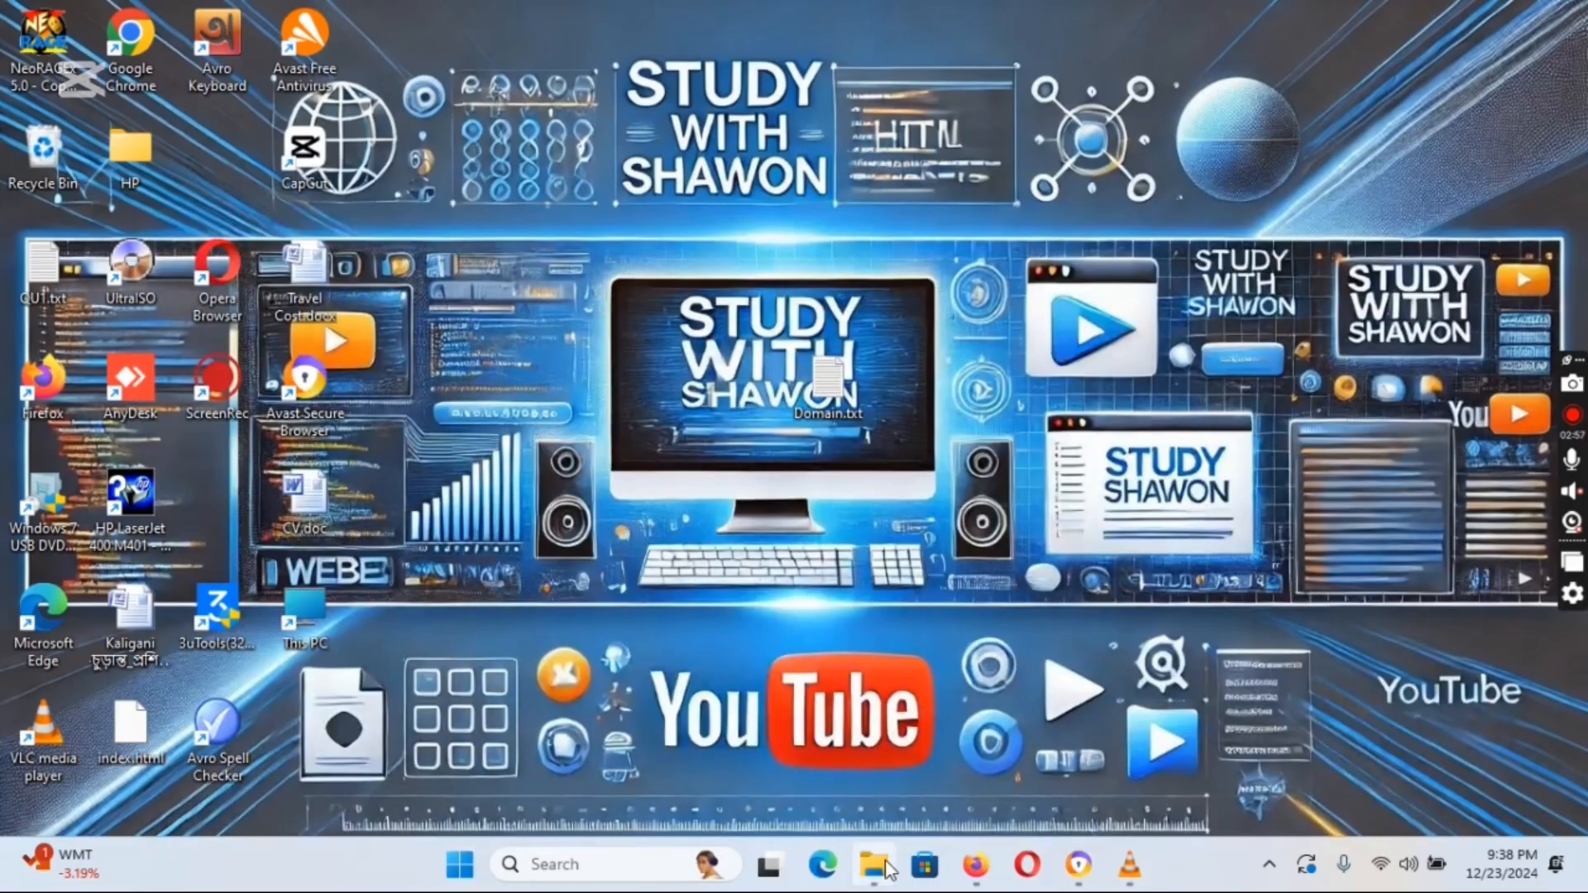
- Switch to File Explorer and open the Downloads folder containing the saved logo
{"action": "left_click", "coordinate": [874, 864]}
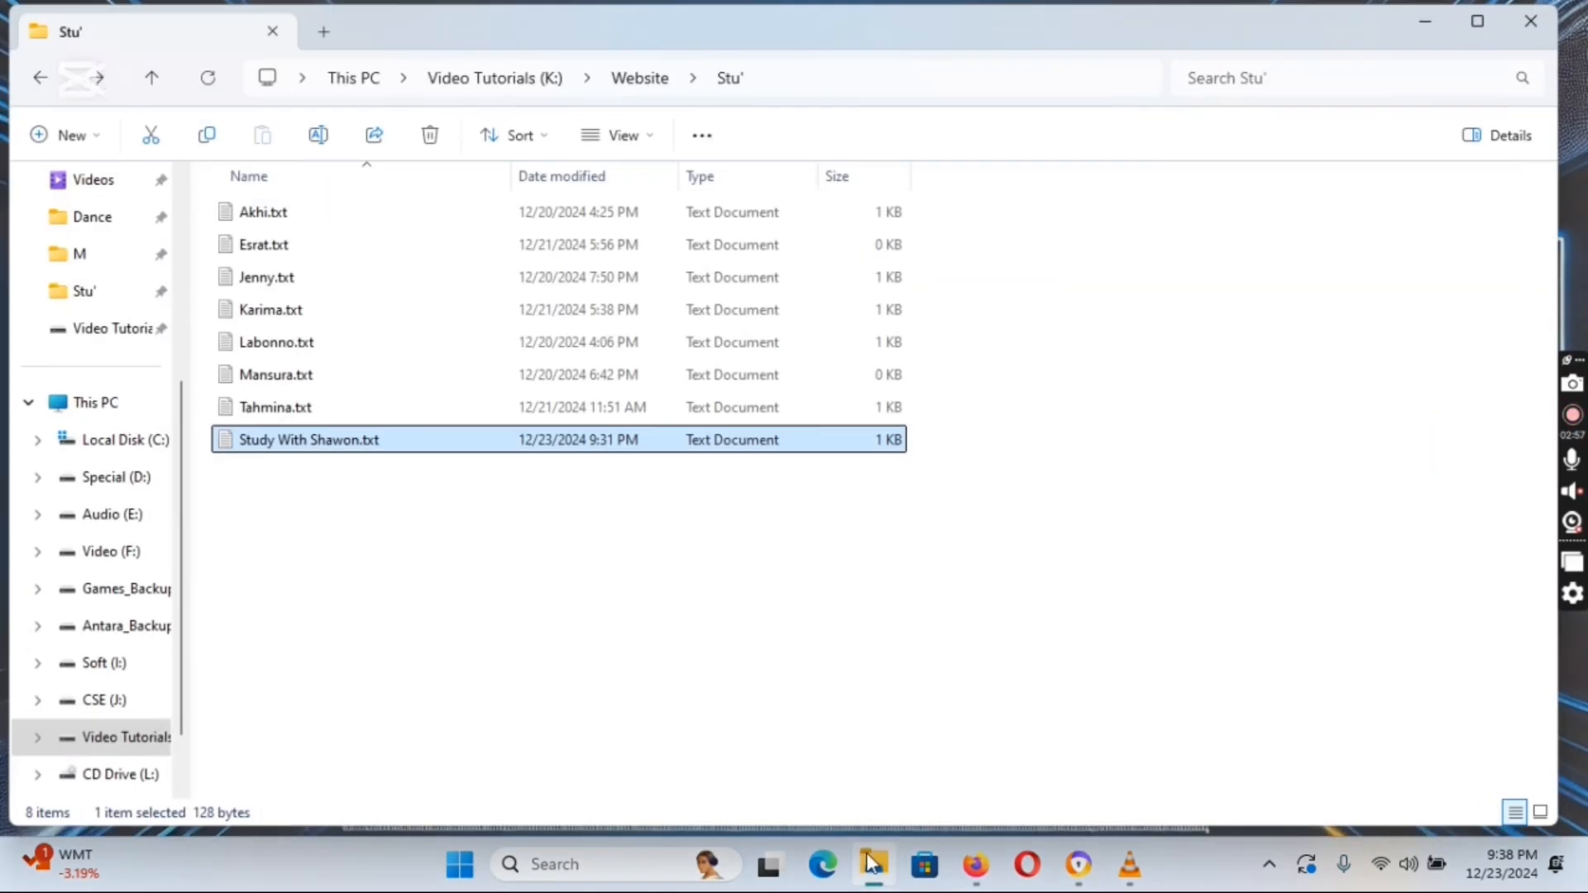
{"action": "scroll", "coordinate": [48, 304], "scroll_direction": "up", "scroll_amount": 3}
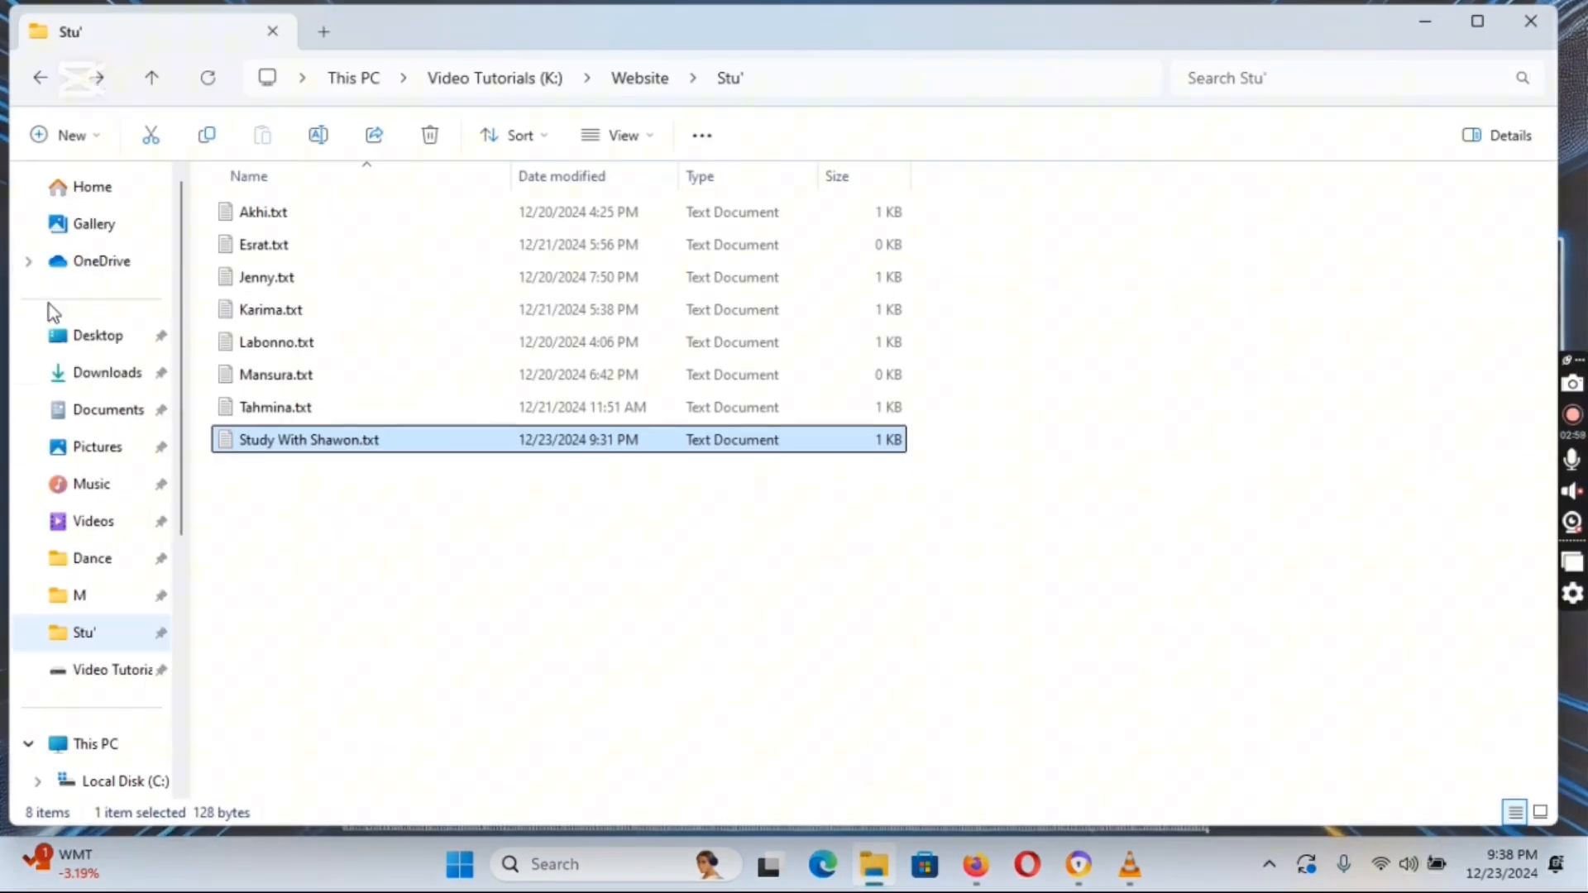
{"action": "left_click", "coordinate": [116, 374]}
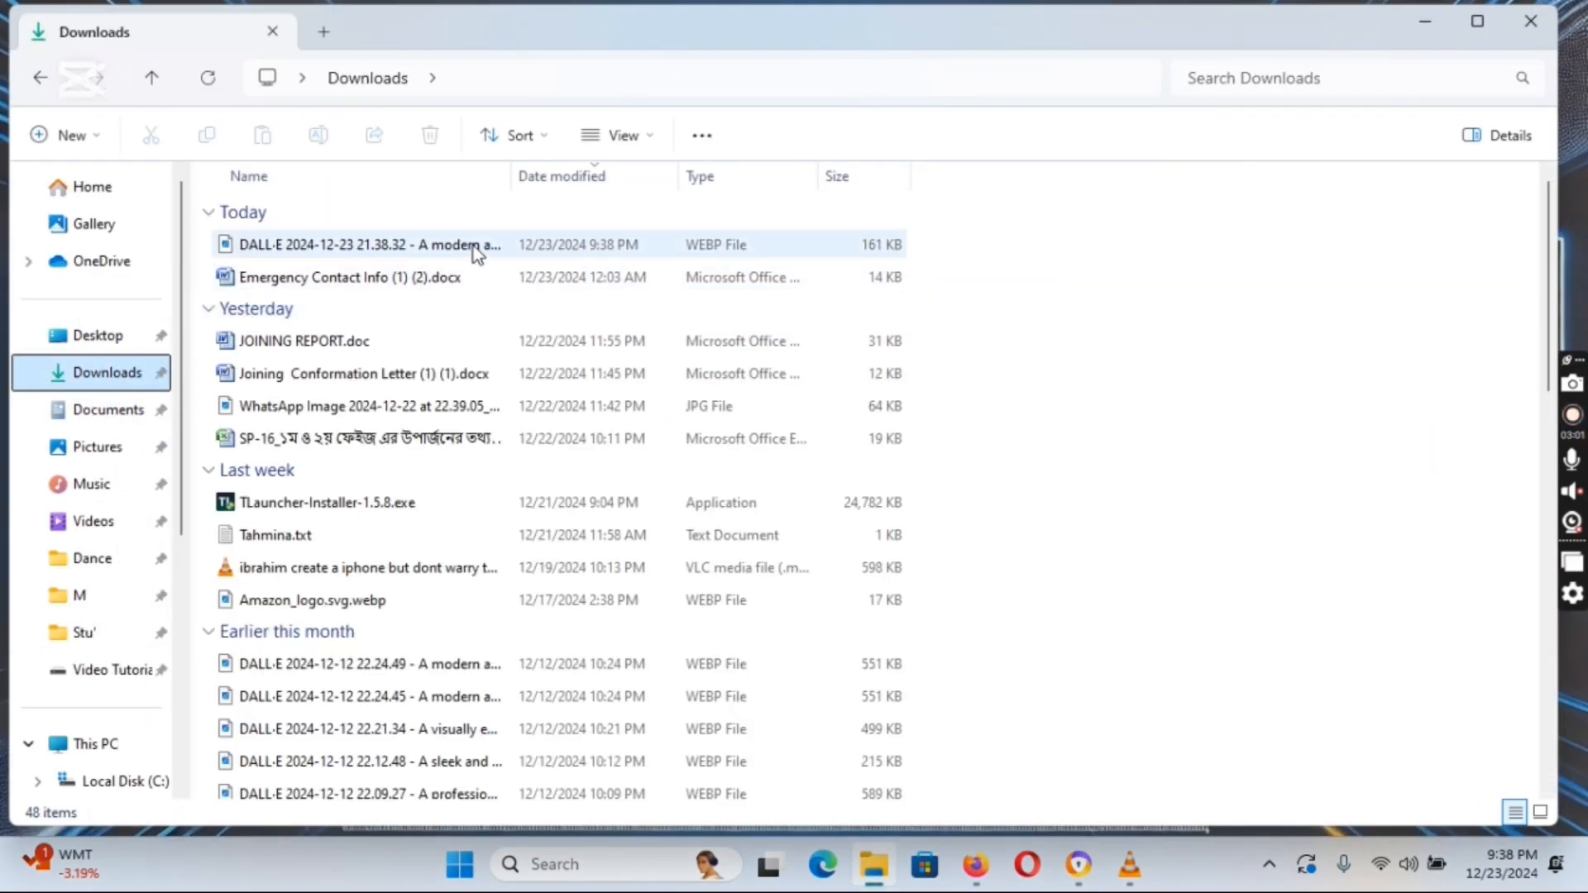
- Widen the Name column and shorten the newest DALL·E image's file name to "n book with digital ele.webp"
{"action": "left_click_drag", "start_coordinate": [512, 176], "coordinate": [1221, 178]}
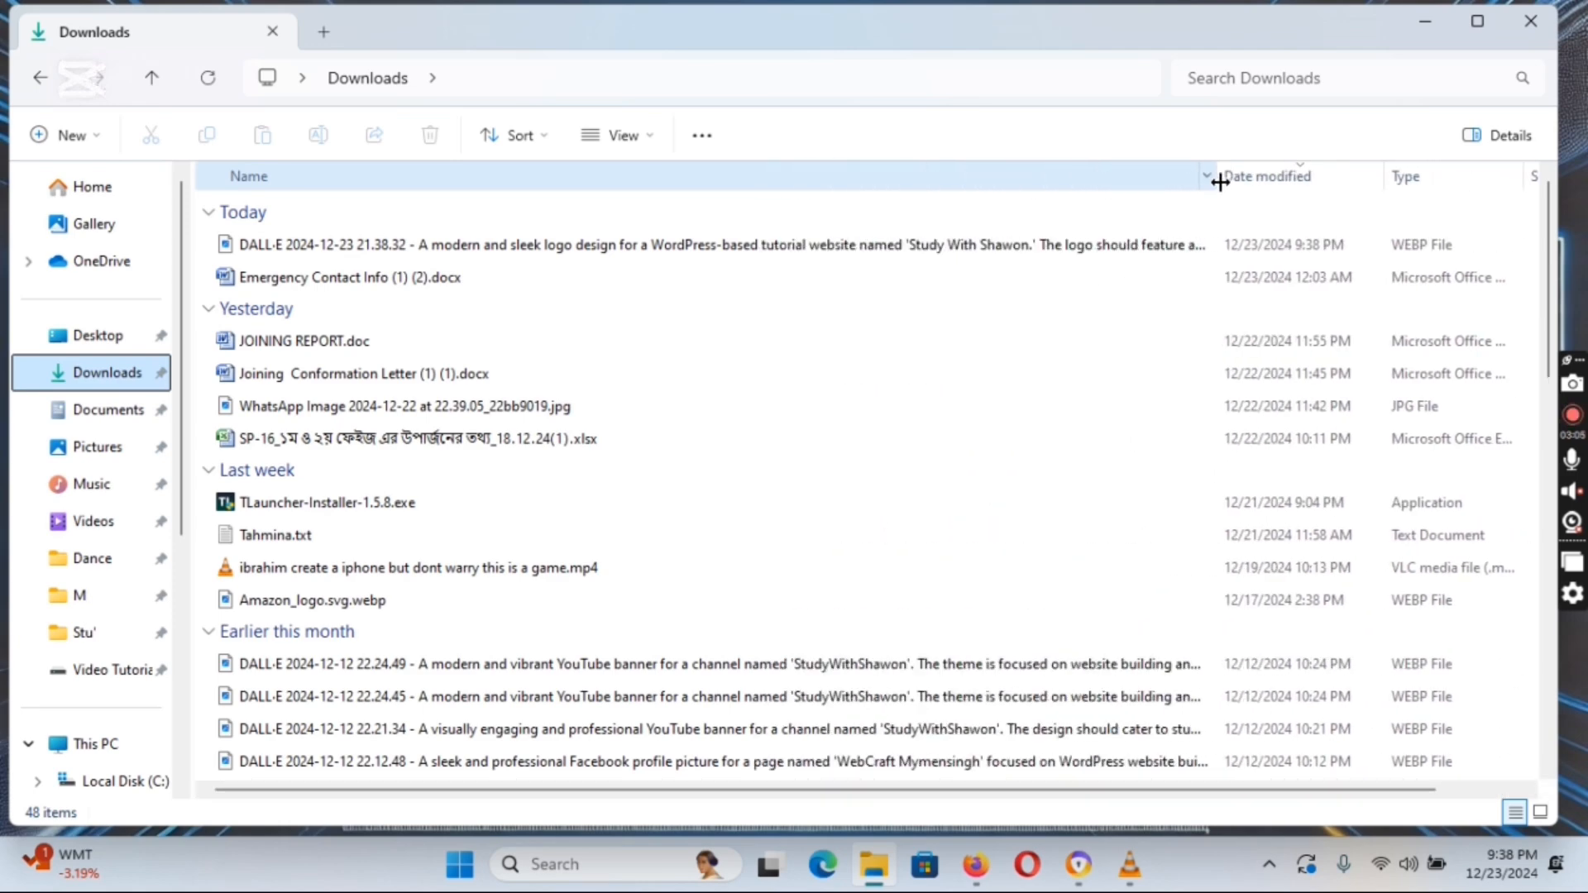
{"action": "left_click", "coordinate": [638, 248]}
{"action": "key", "text": "F2"}
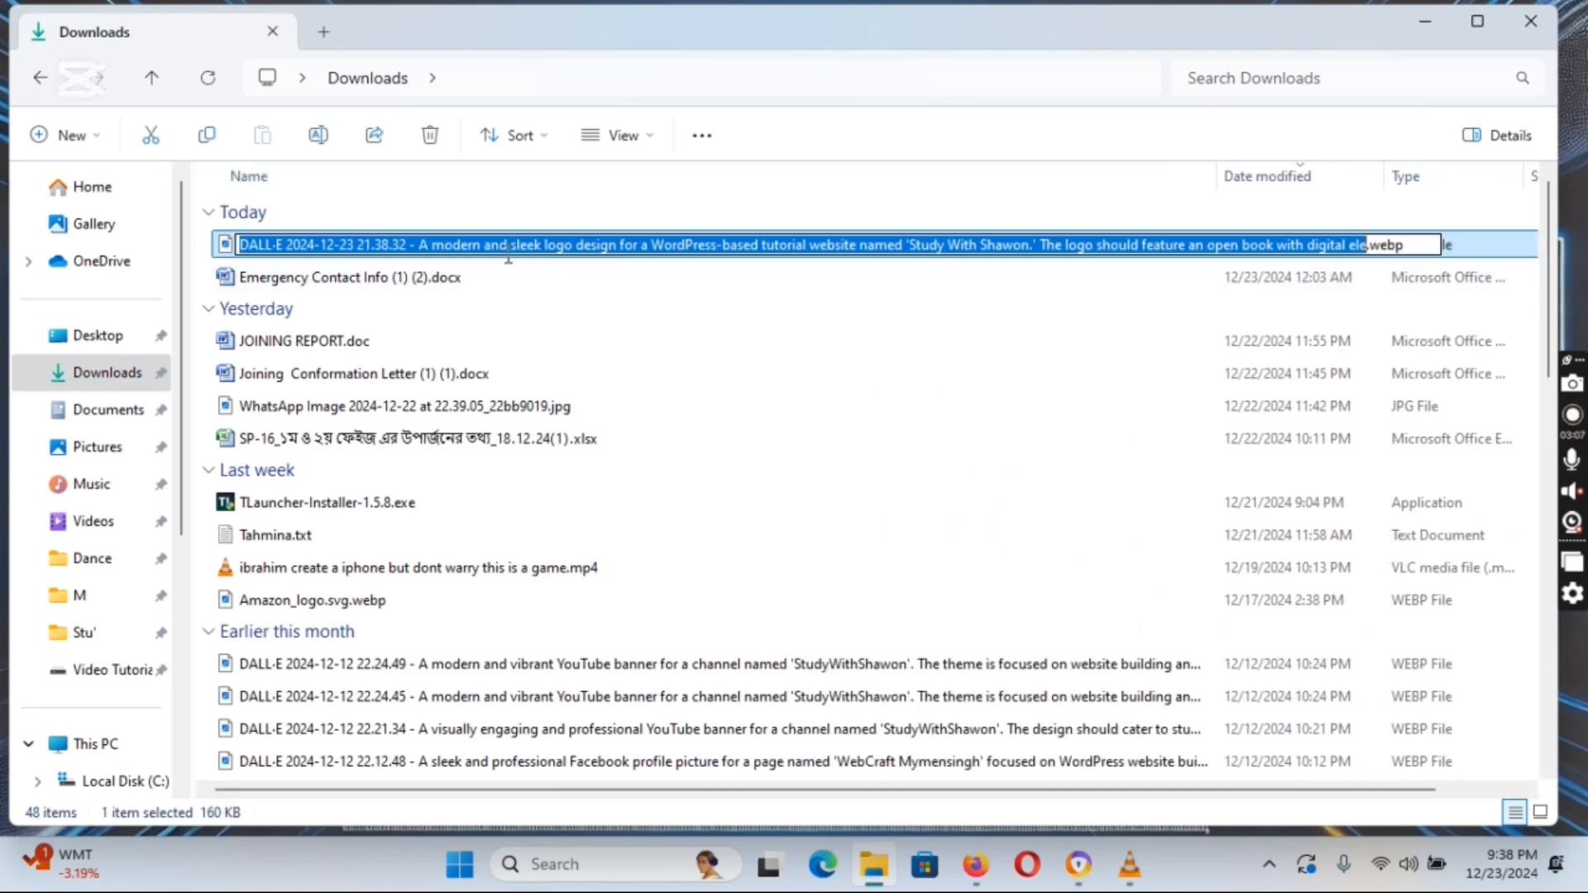
{"action": "left_click", "coordinate": [421, 243]}
{"action": "key", "text": "BackSpace"}
{"action": "key", "text": "BackSpace"}
{"action": "key", "text": "BackSpace"}
{"action": "key", "text": "BackSpace"}
{"action": "key", "text": "BackSpace"}
{"action": "key", "text": "BackSpace"}
{"action": "key", "text": "BackSpace"}
{"action": "key", "text": "BackSpace"}
{"action": "key", "text": "BackSpace"}
{"action": "key", "text": "BackSpace"}
{"action": "key", "text": "BackSpace"}
{"action": "key", "text": "BackSpace"}
{"action": "key", "text": "BackSpace"}
{"action": "key", "text": "BackSpace"}
{"action": "key", "text": "BackSpace"}
{"action": "key", "text": "BackSpace"}
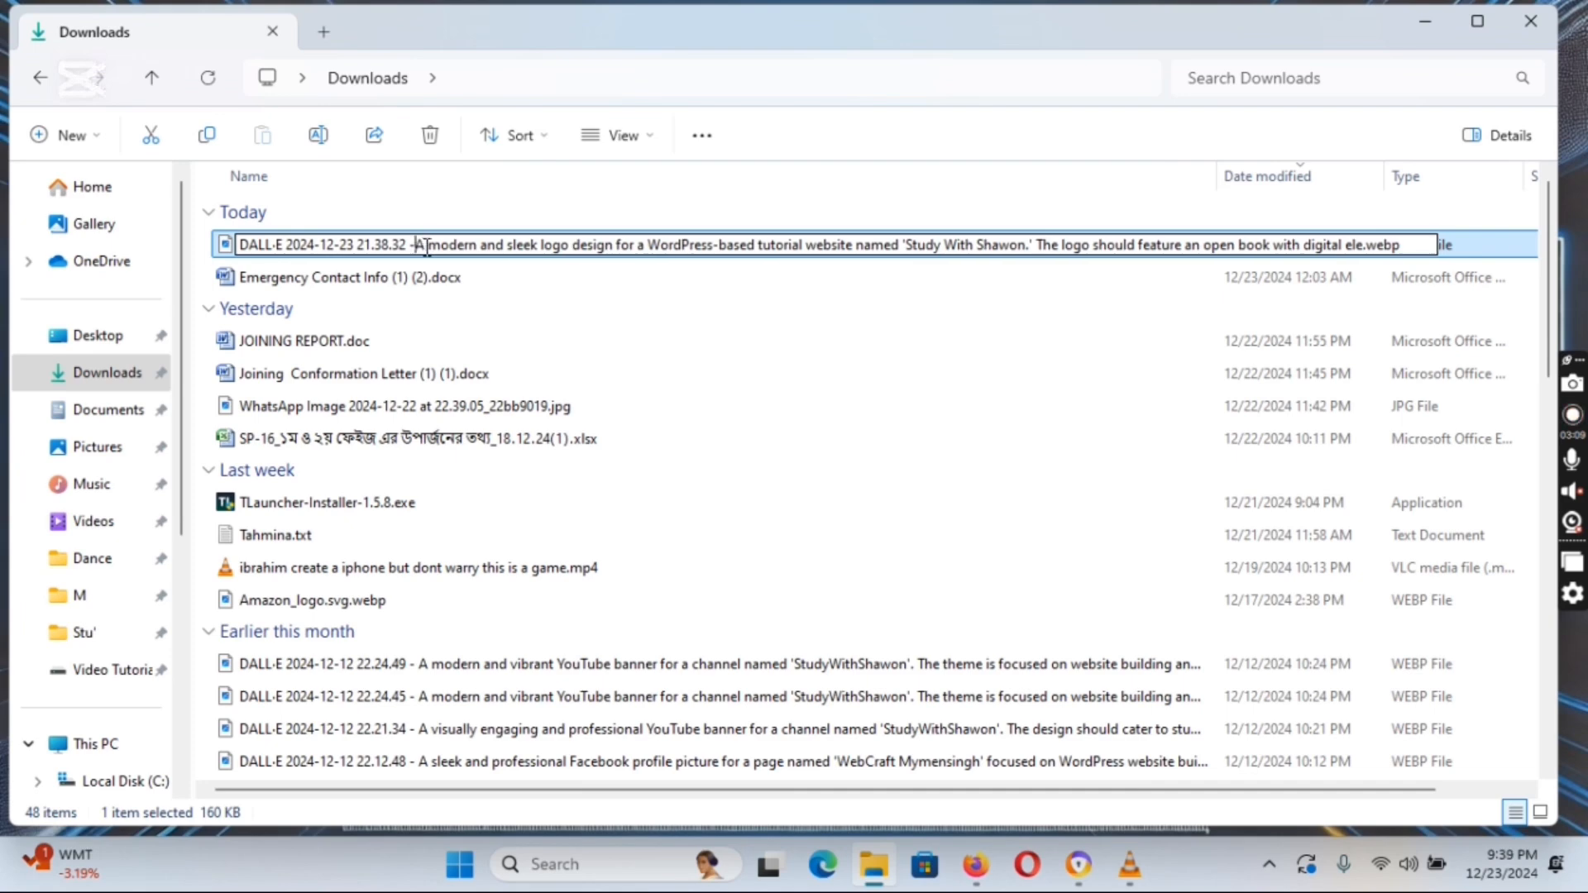
{"action": "key", "text": "BackSpace"}
{"action": "key", "text": "BackSpace"}
{"action": "key", "text": "BackSpace"}
{"action": "key", "text": "BackSpace"}
{"action": "key", "text": "BackSpace"}
{"action": "key", "text": "BackSpace"}
{"action": "key", "text": "BackSpace"}
{"action": "key", "text": "BackSpace"}
{"action": "key", "text": "BackSpace"}
{"action": "key", "text": "BackSpace"}
{"action": "key", "text": "BackSpace"}
{"action": "key", "text": "BackSpace"}
{"action": "key", "text": "BackSpace"}
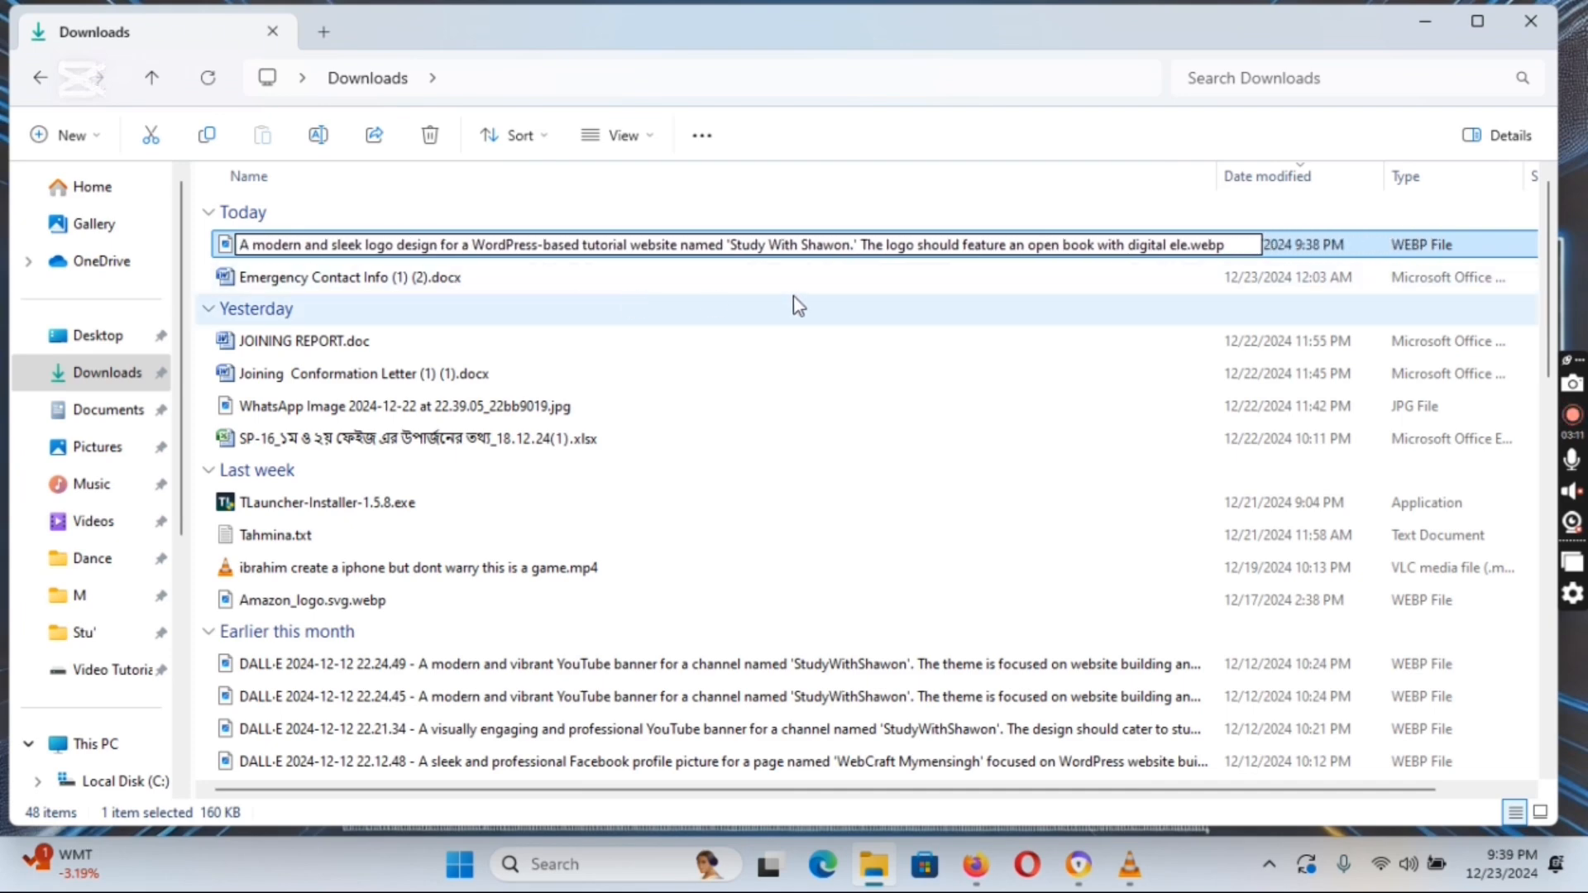
{"action": "left_click_drag", "start_coordinate": [1054, 245], "coordinate": [248, 280]}
{"action": "key", "text": "BackSpace"}
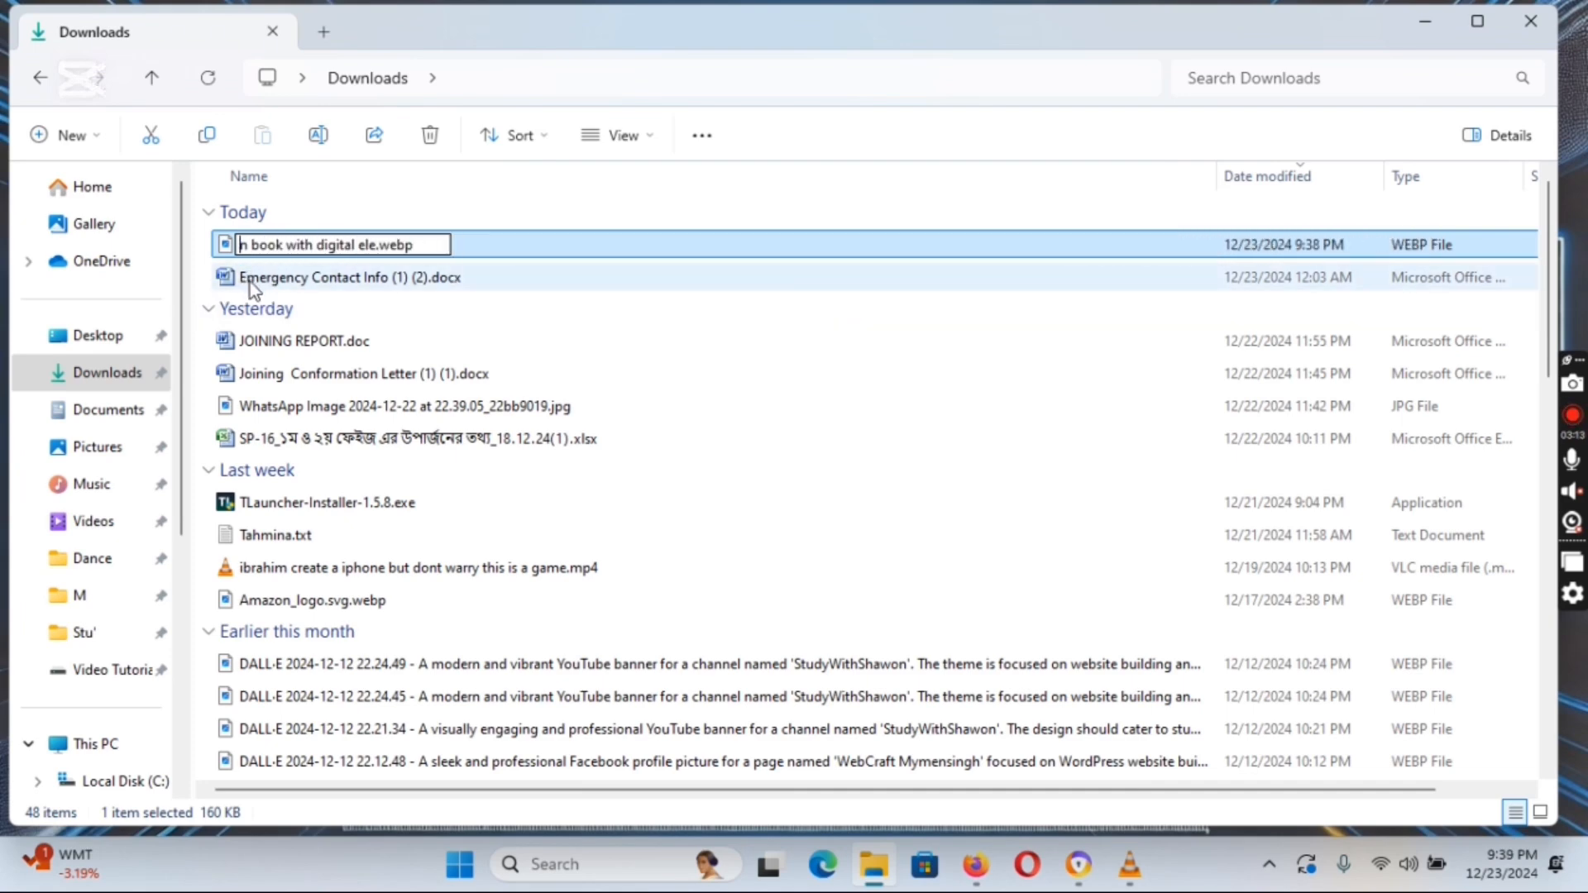
{"action": "key", "text": "Return"}
{"action": "left_click", "coordinate": [678, 219]}
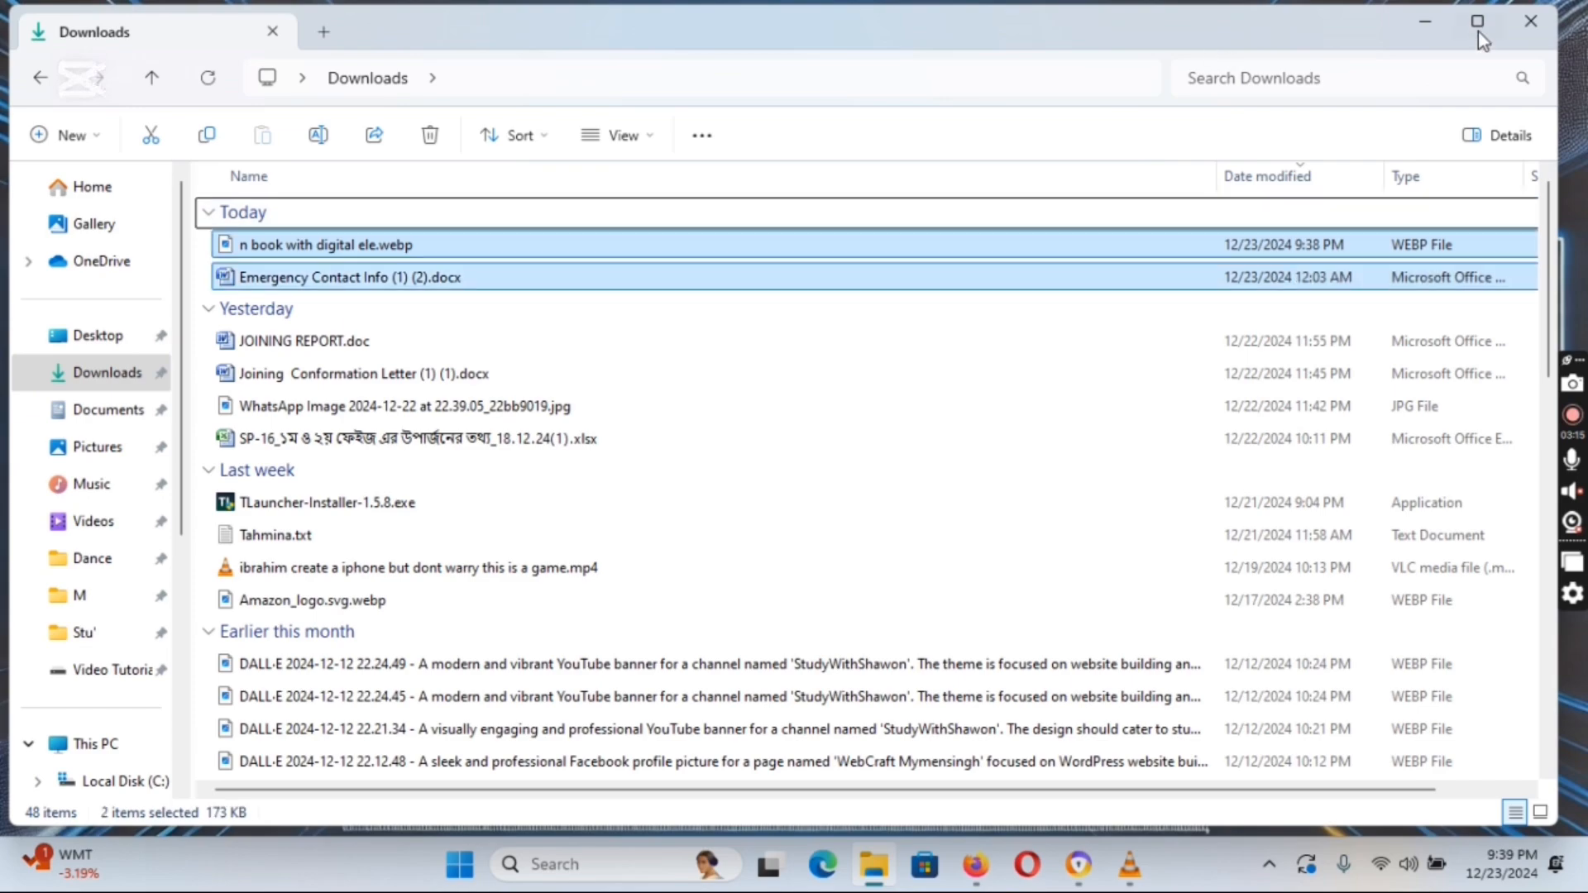
- Switch to Firefox, look up "webp to jpg" in the new tab, and open Ezgif's WebP to JPG converter
{"action": "left_click", "coordinate": [1425, 23]}
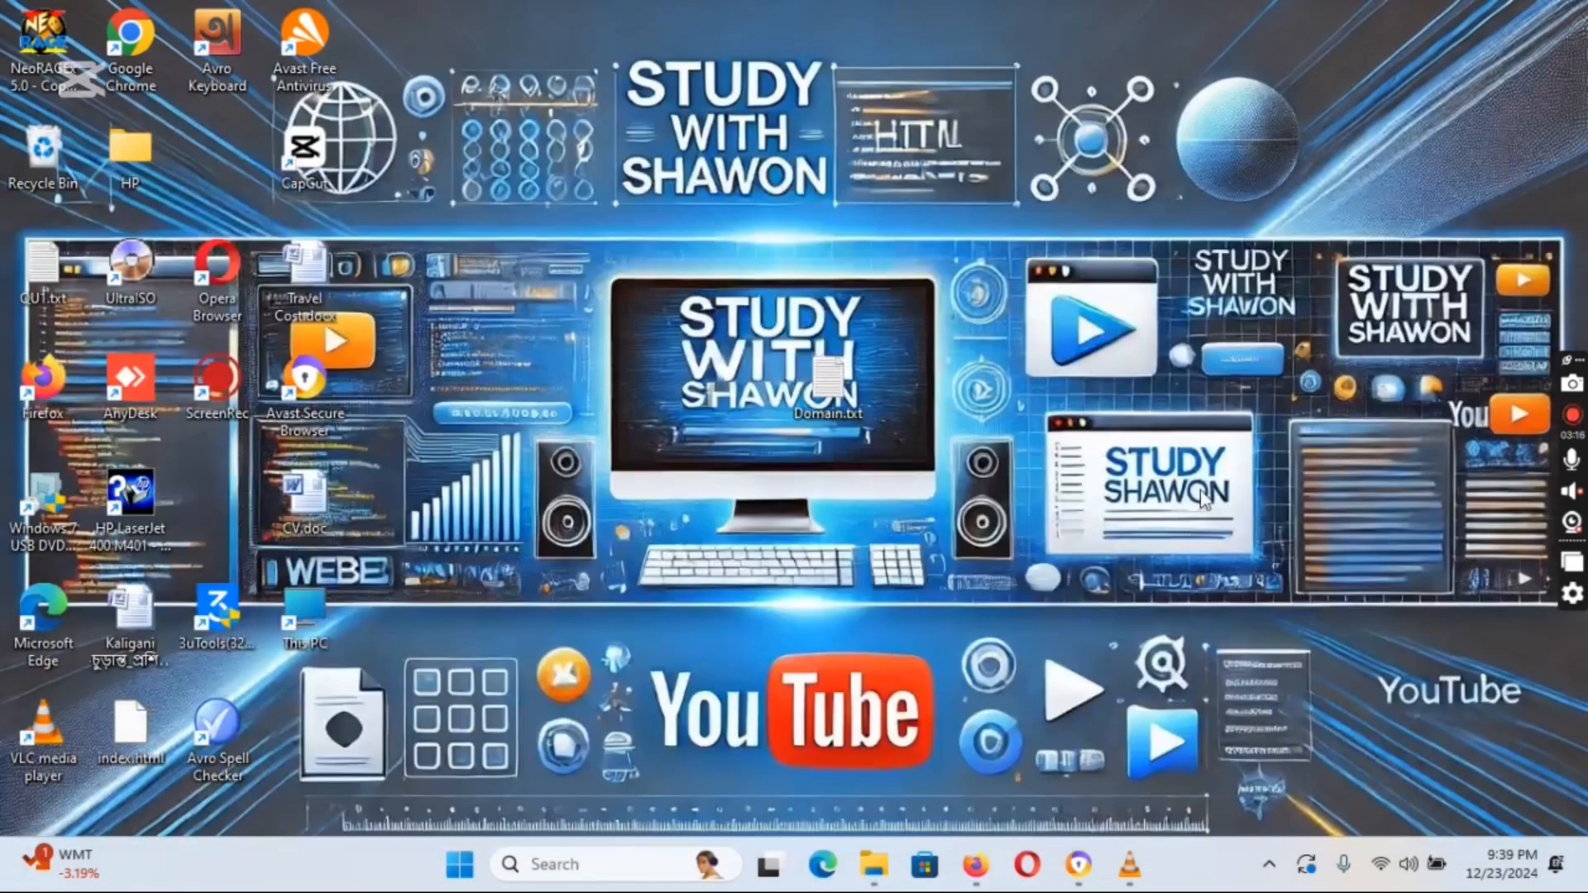
{"action": "left_click", "coordinate": [971, 875]}
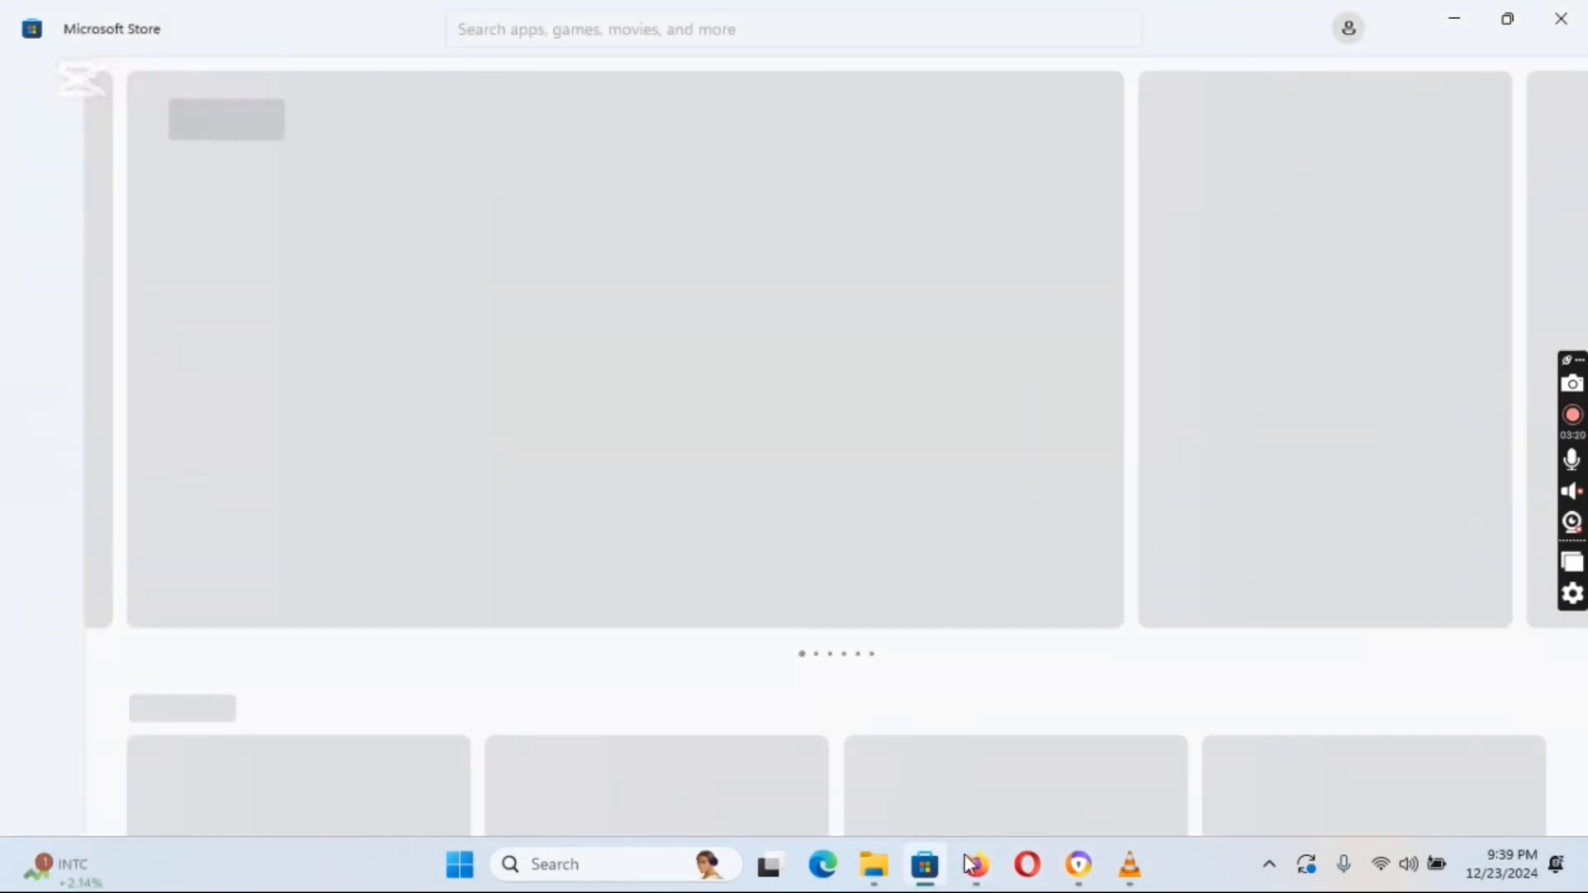
{"action": "left_click", "coordinate": [971, 864]}
{"action": "left_click", "coordinate": [1402, 53]}
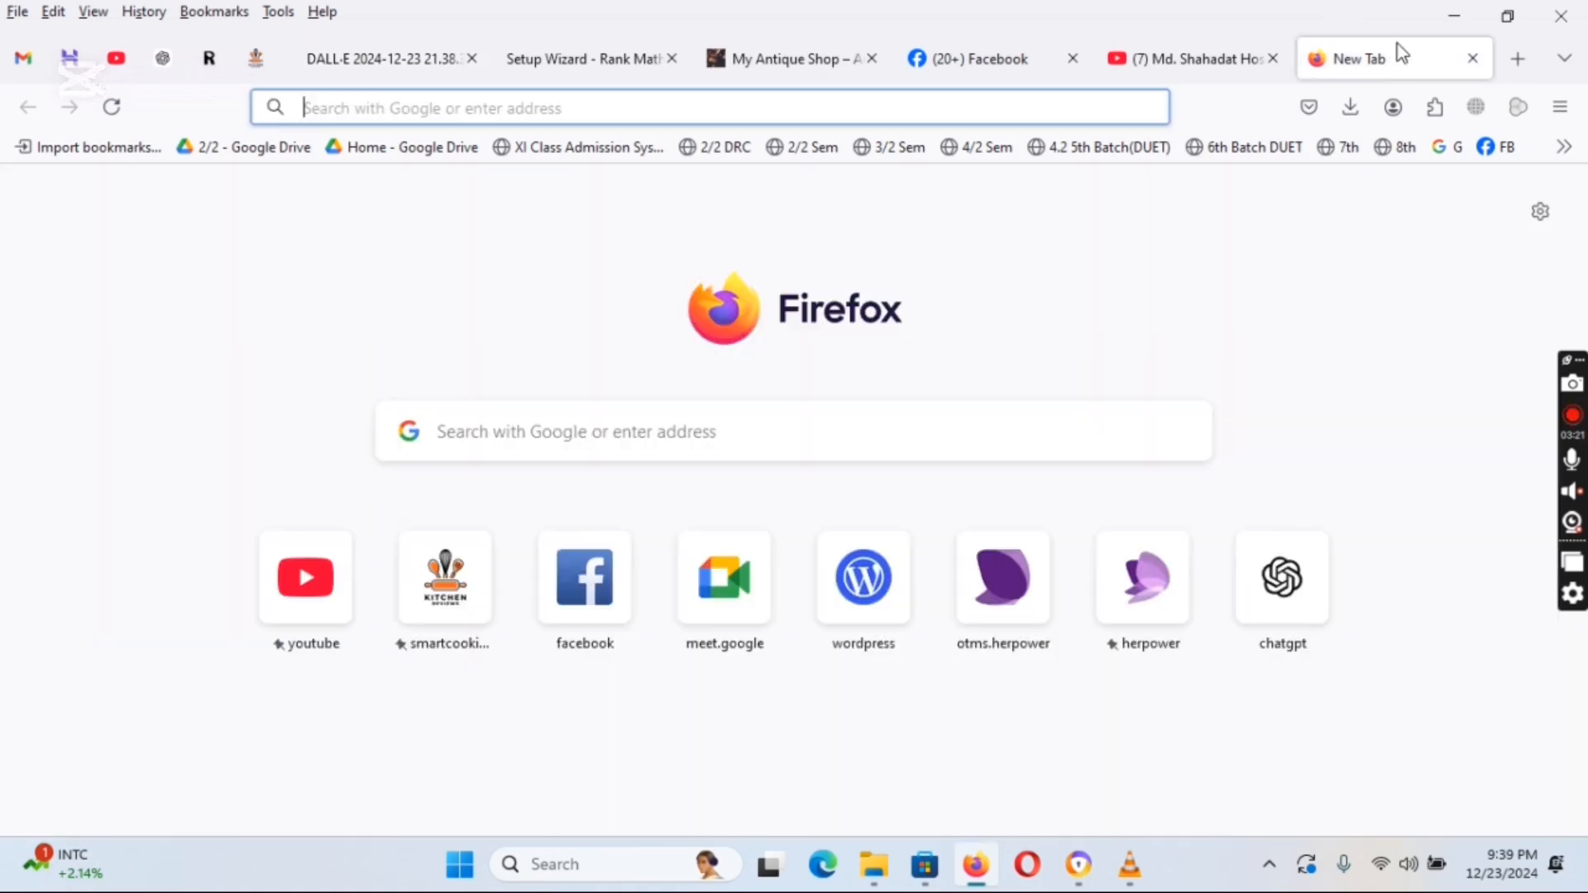
{"action": "type", "text": "w"}
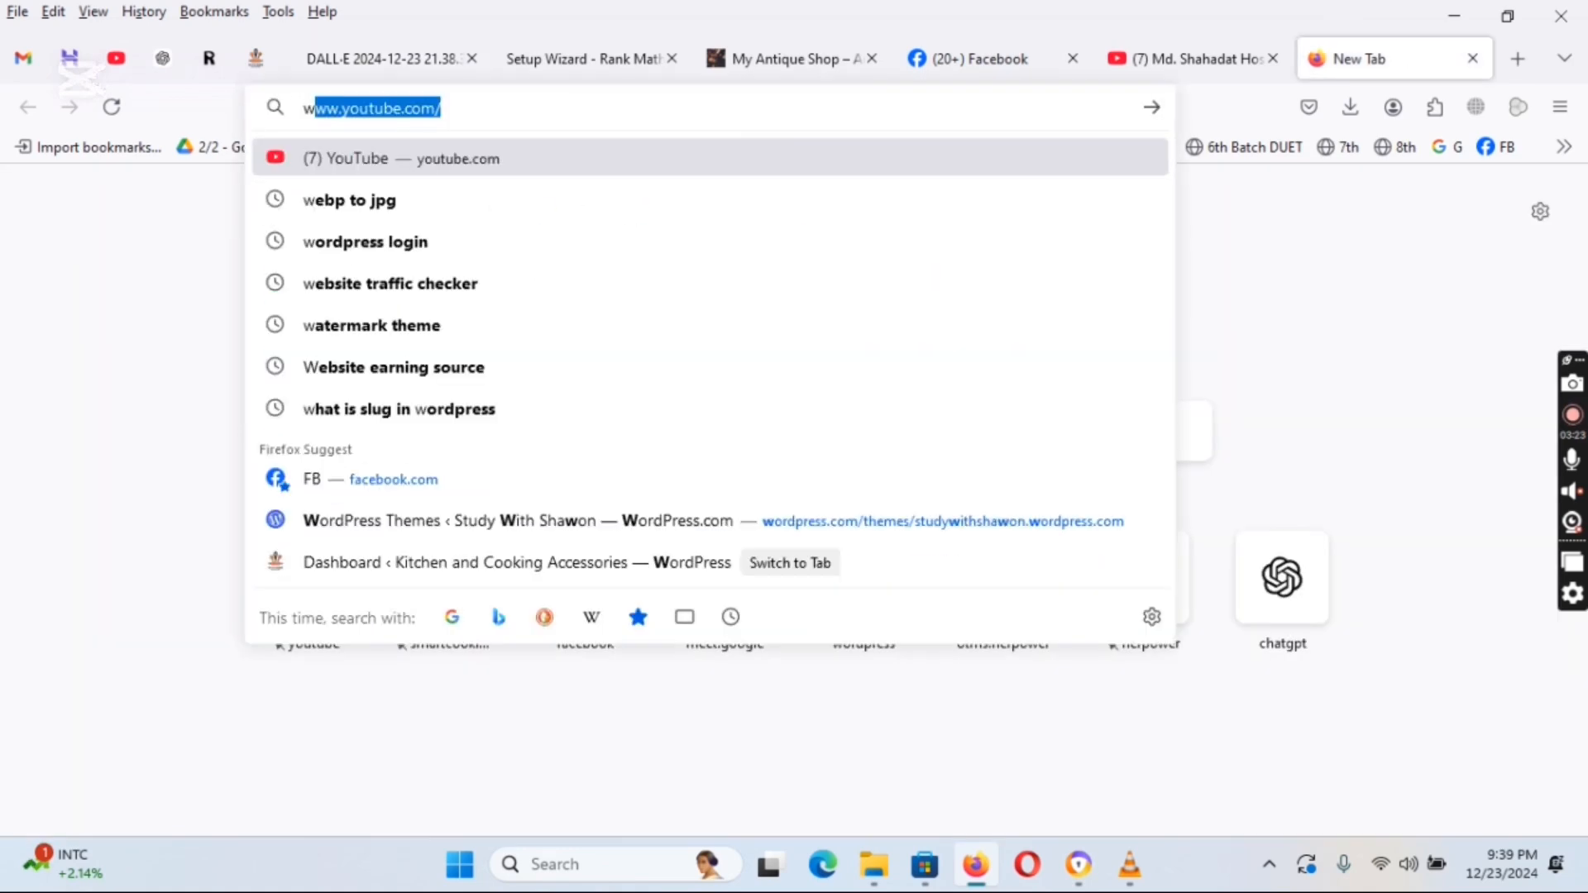
{"action": "type", "text": "ebp to"}
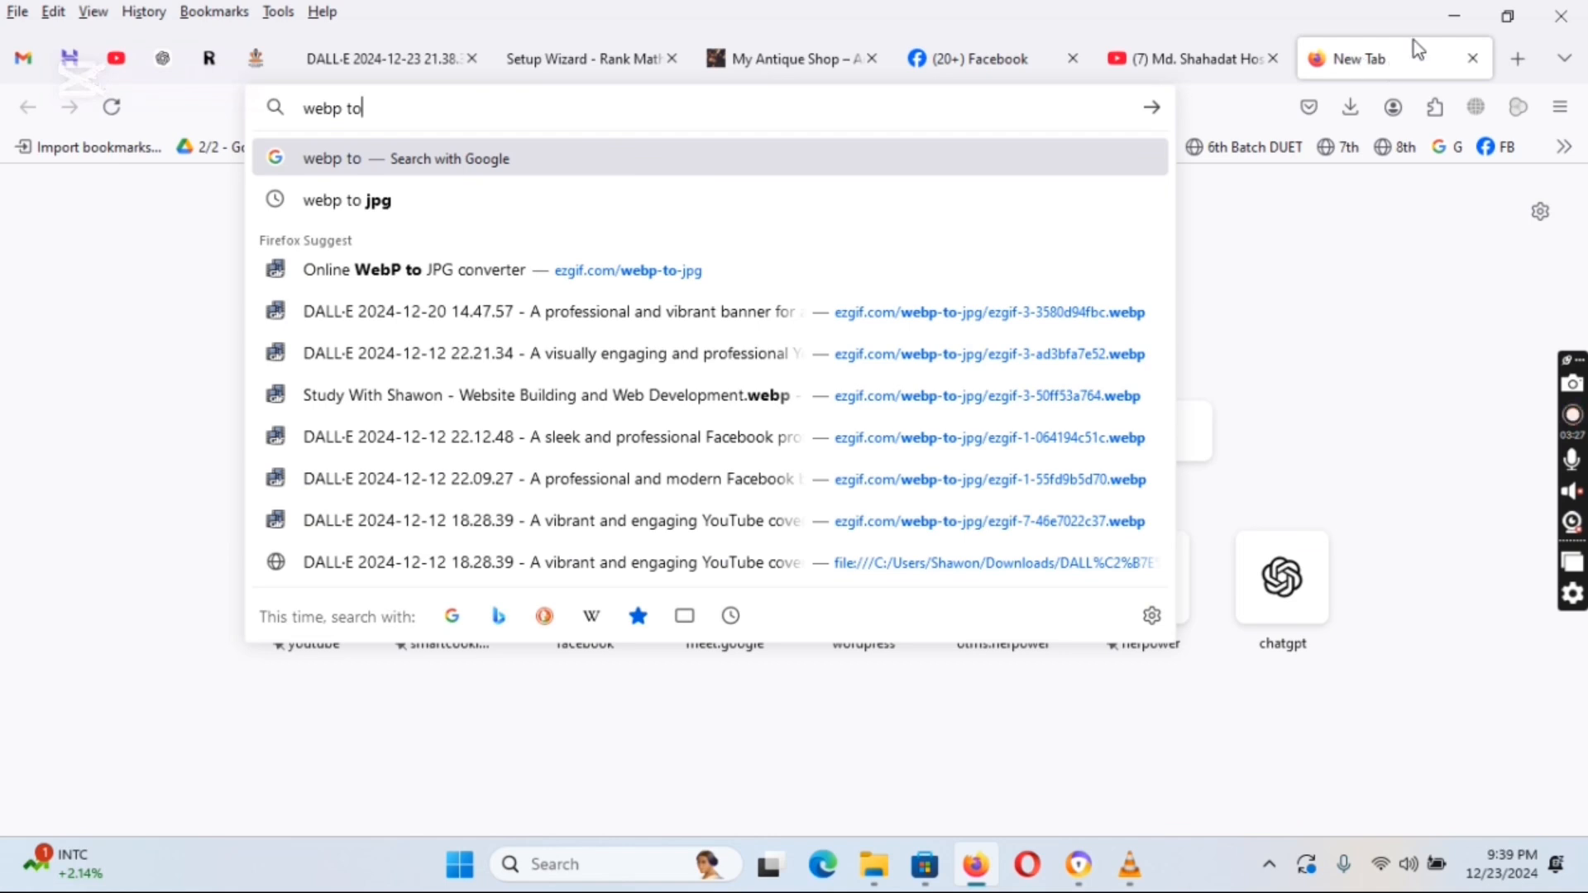
{"action": "left_click", "coordinate": [340, 208]}
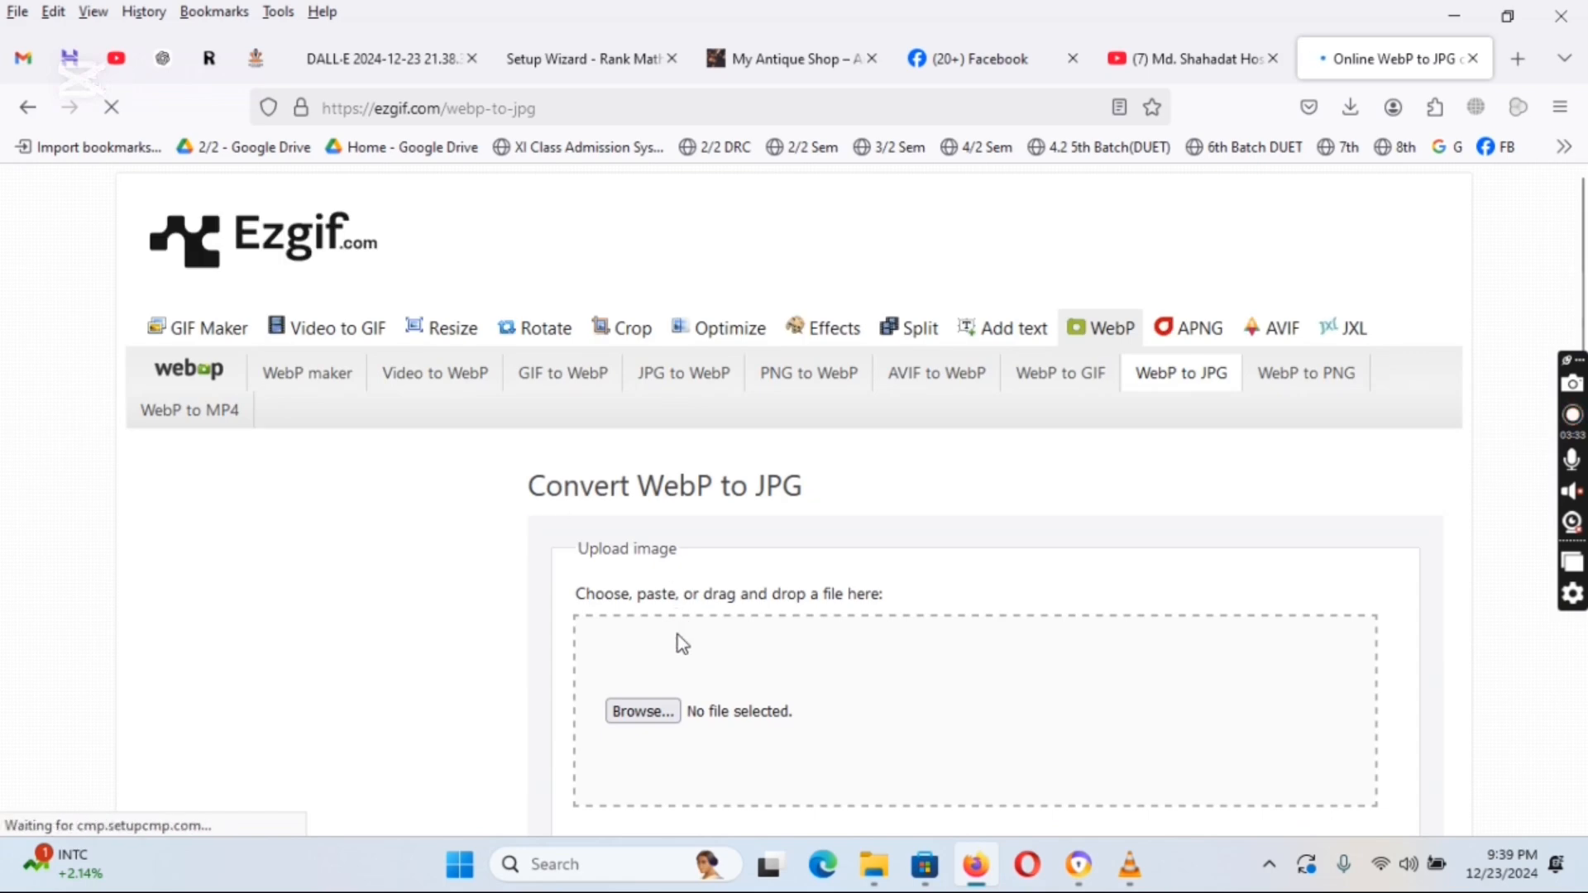
- Upload "n book with digital ele.webp" from the Downloads folder to the converter and convert it to JPG
{"action": "left_click", "coordinate": [651, 713]}
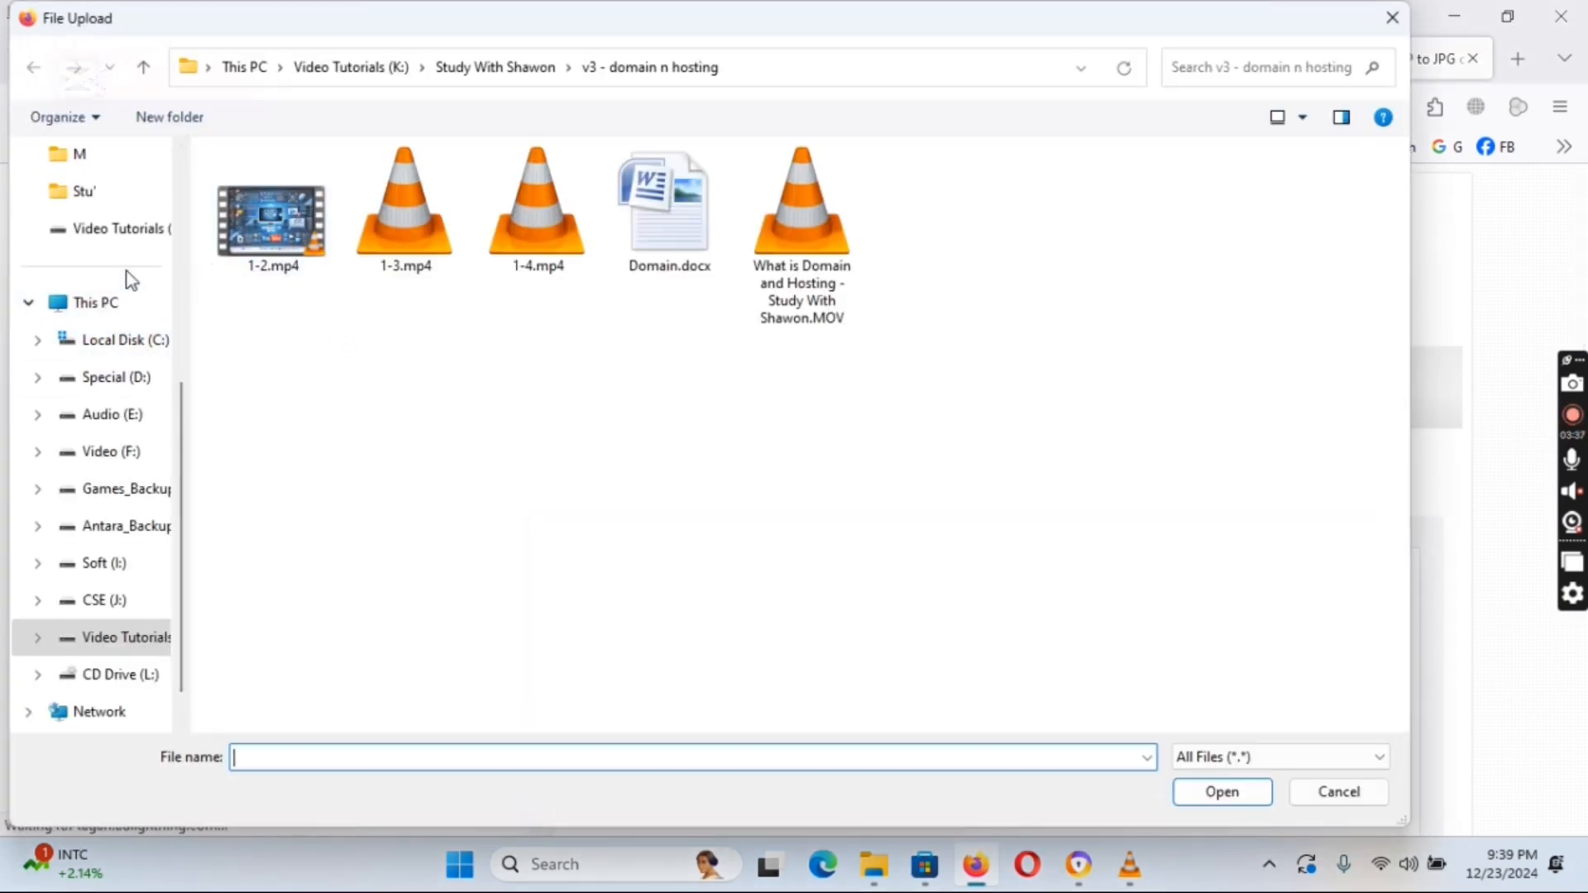
{"action": "scroll", "coordinate": [127, 274], "scroll_direction": "up", "scroll_amount": 4}
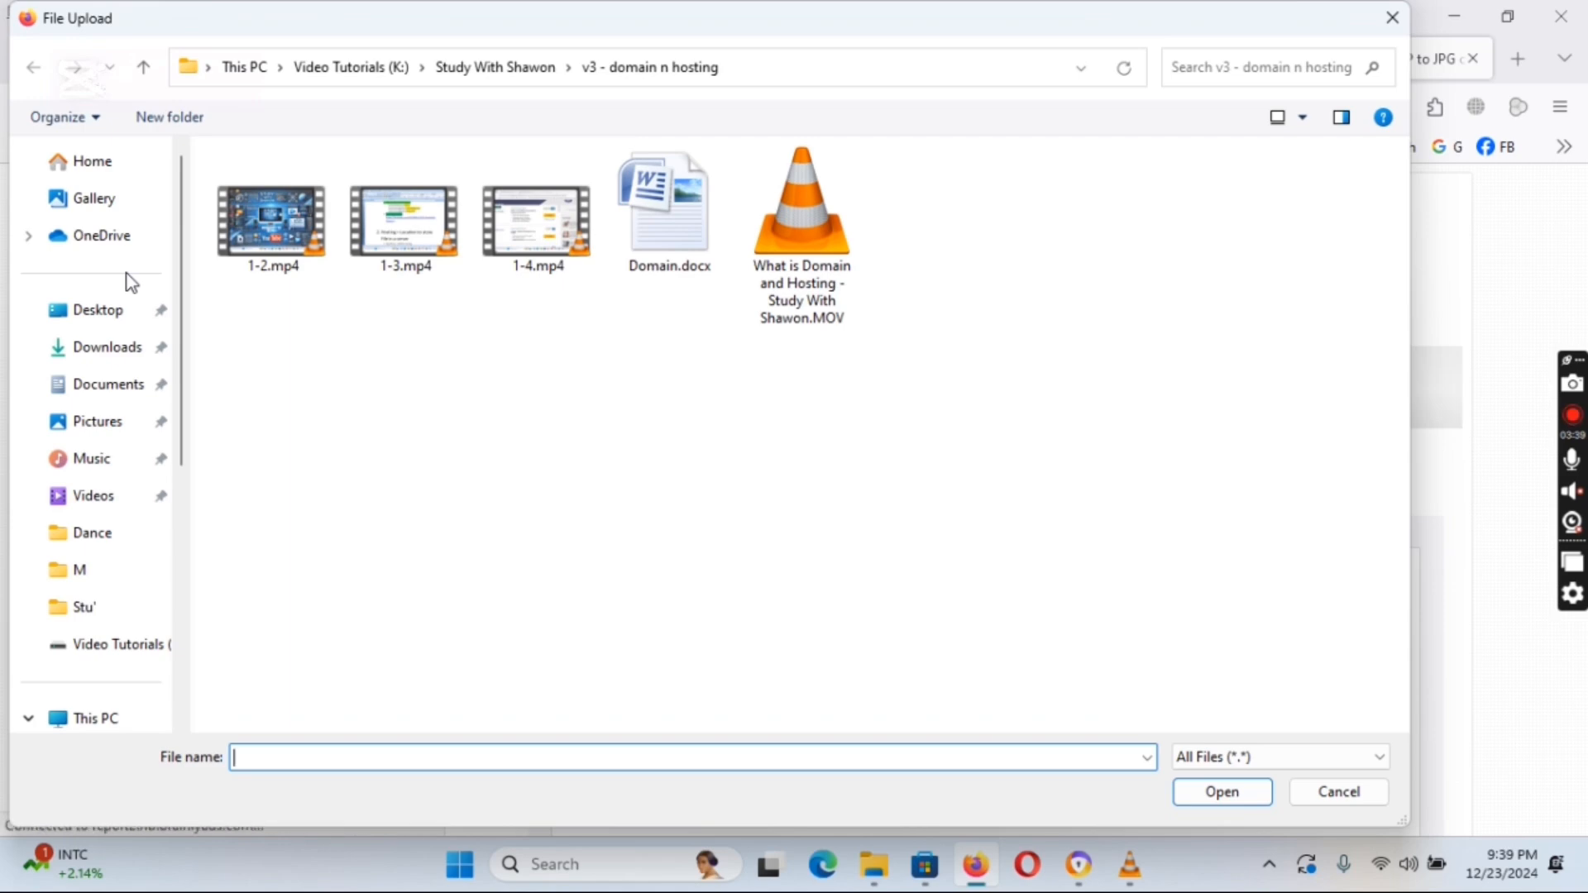
{"action": "left_click", "coordinate": [138, 357]}
{"action": "double_click", "coordinate": [282, 260]}
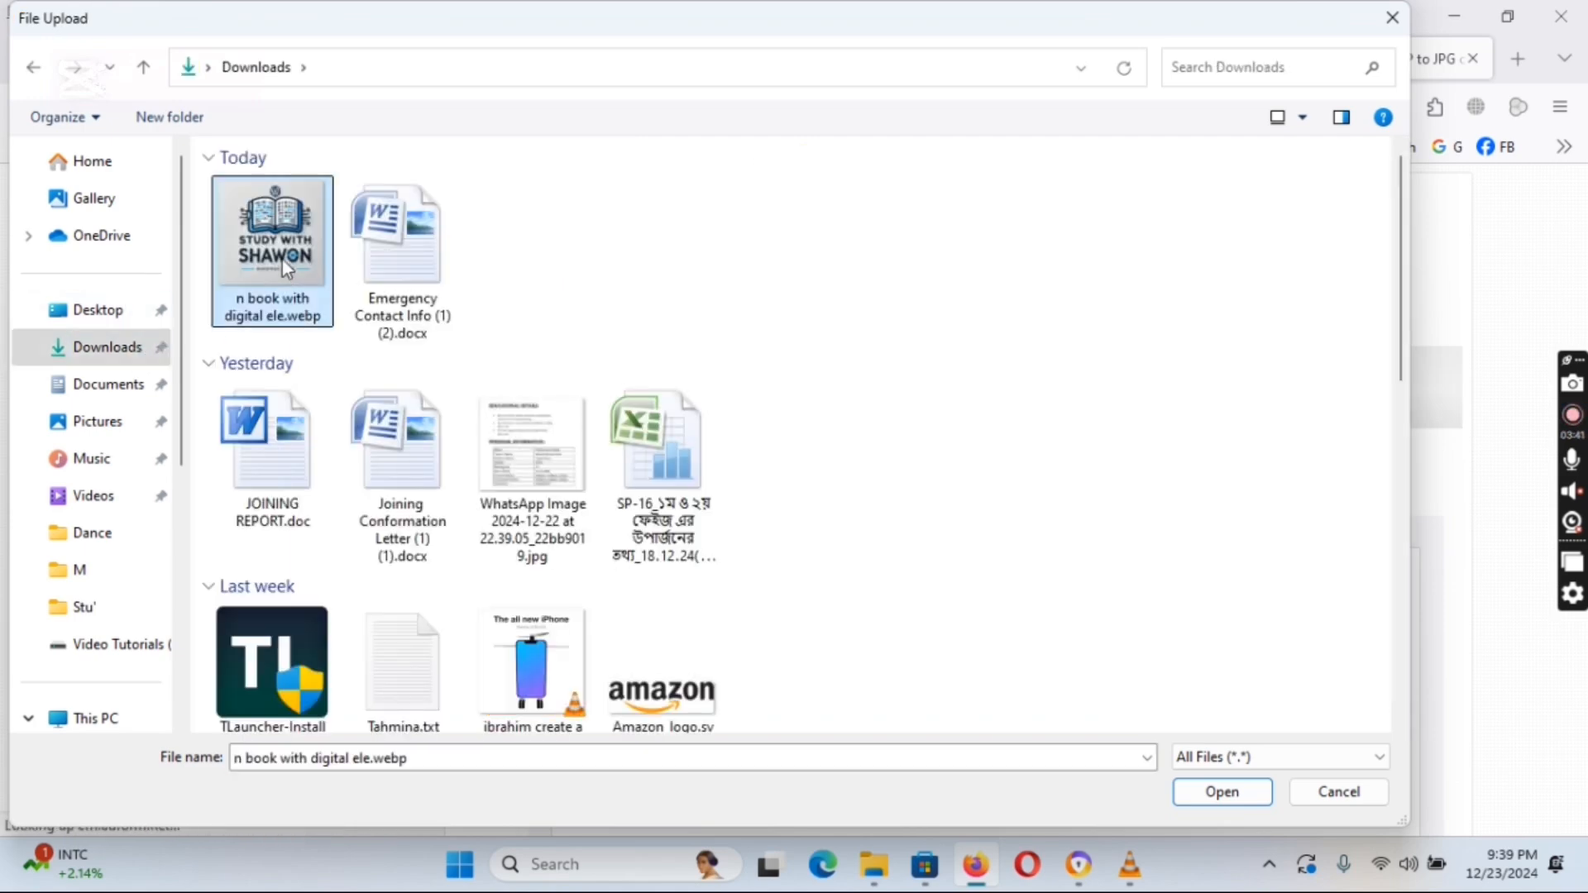
{"action": "scroll", "coordinate": [723, 572], "scroll_direction": "down", "scroll_amount": 5}
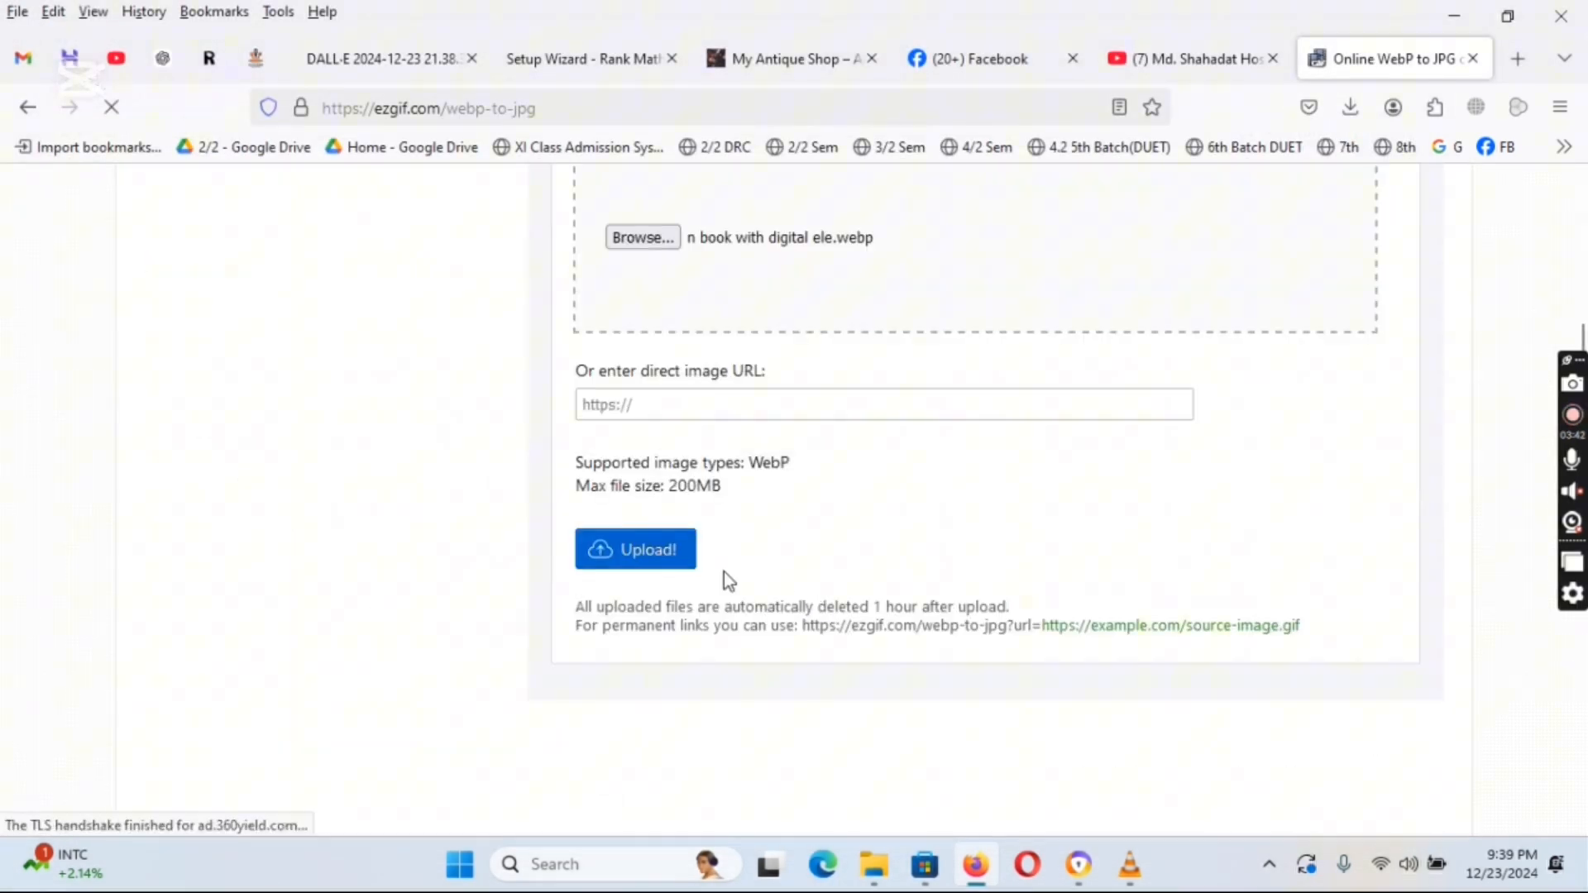
{"action": "left_click", "coordinate": [629, 550]}
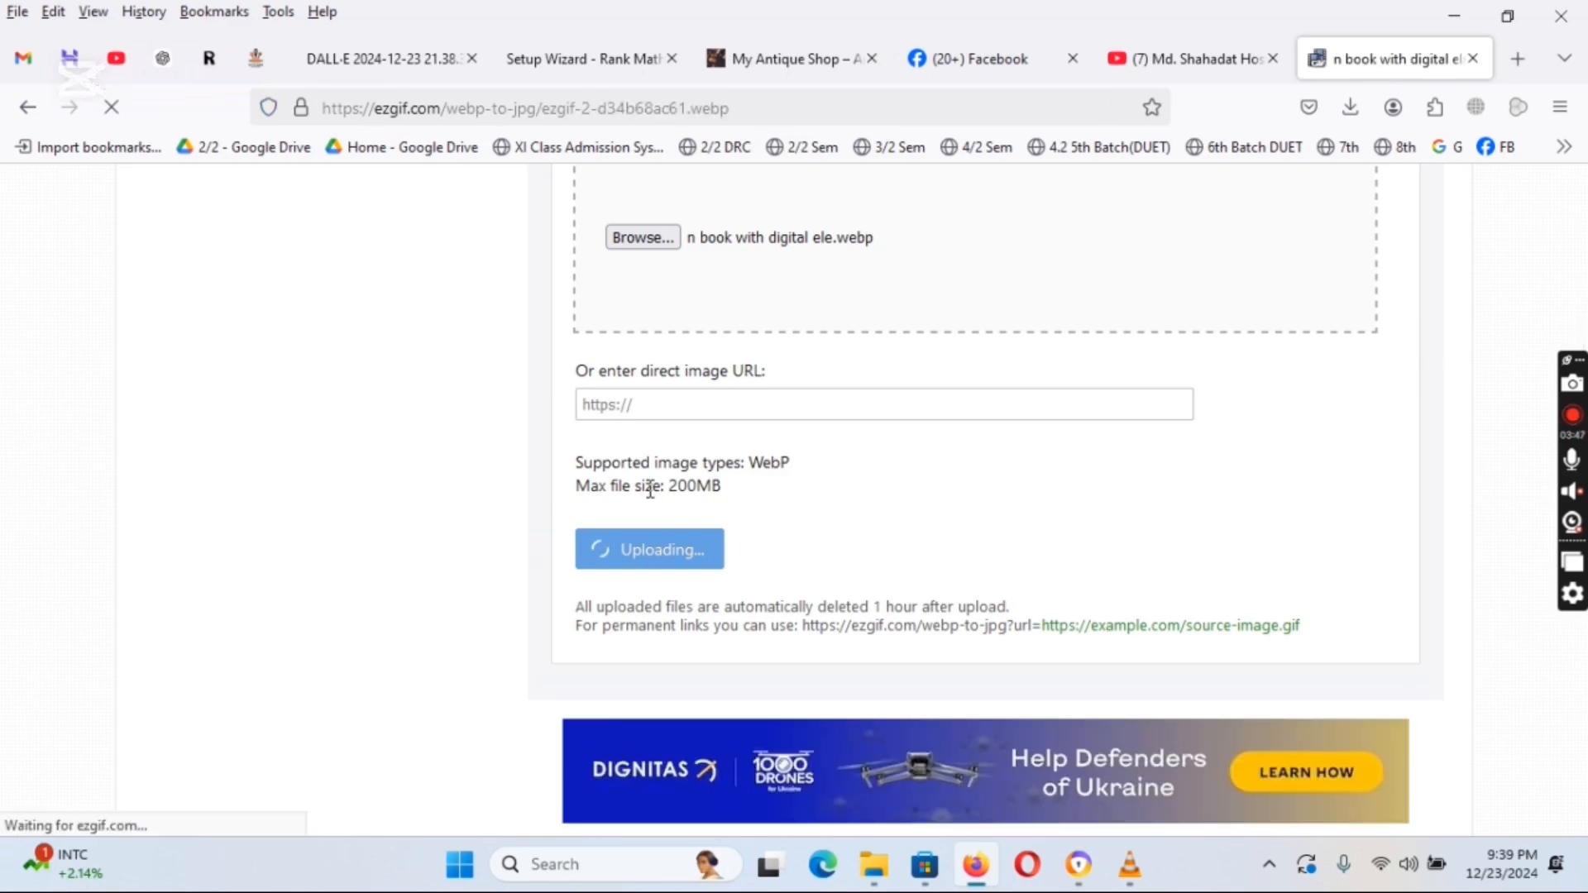
{"action": "scroll", "coordinate": [650, 519], "scroll_direction": "down", "scroll_amount": 12}
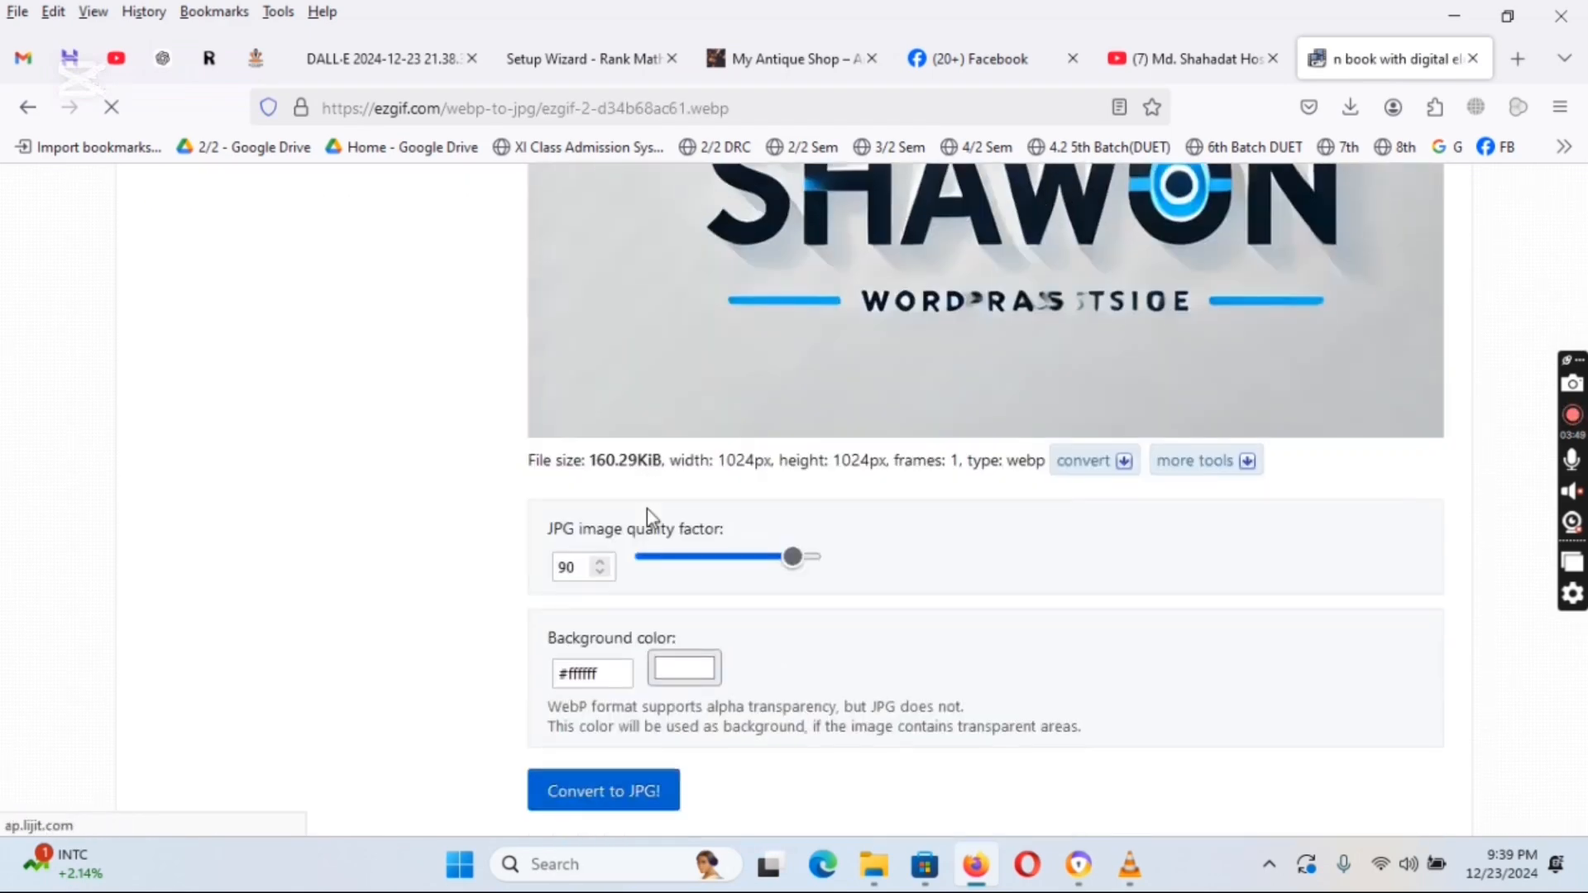
{"action": "left_click", "coordinate": [610, 484]}
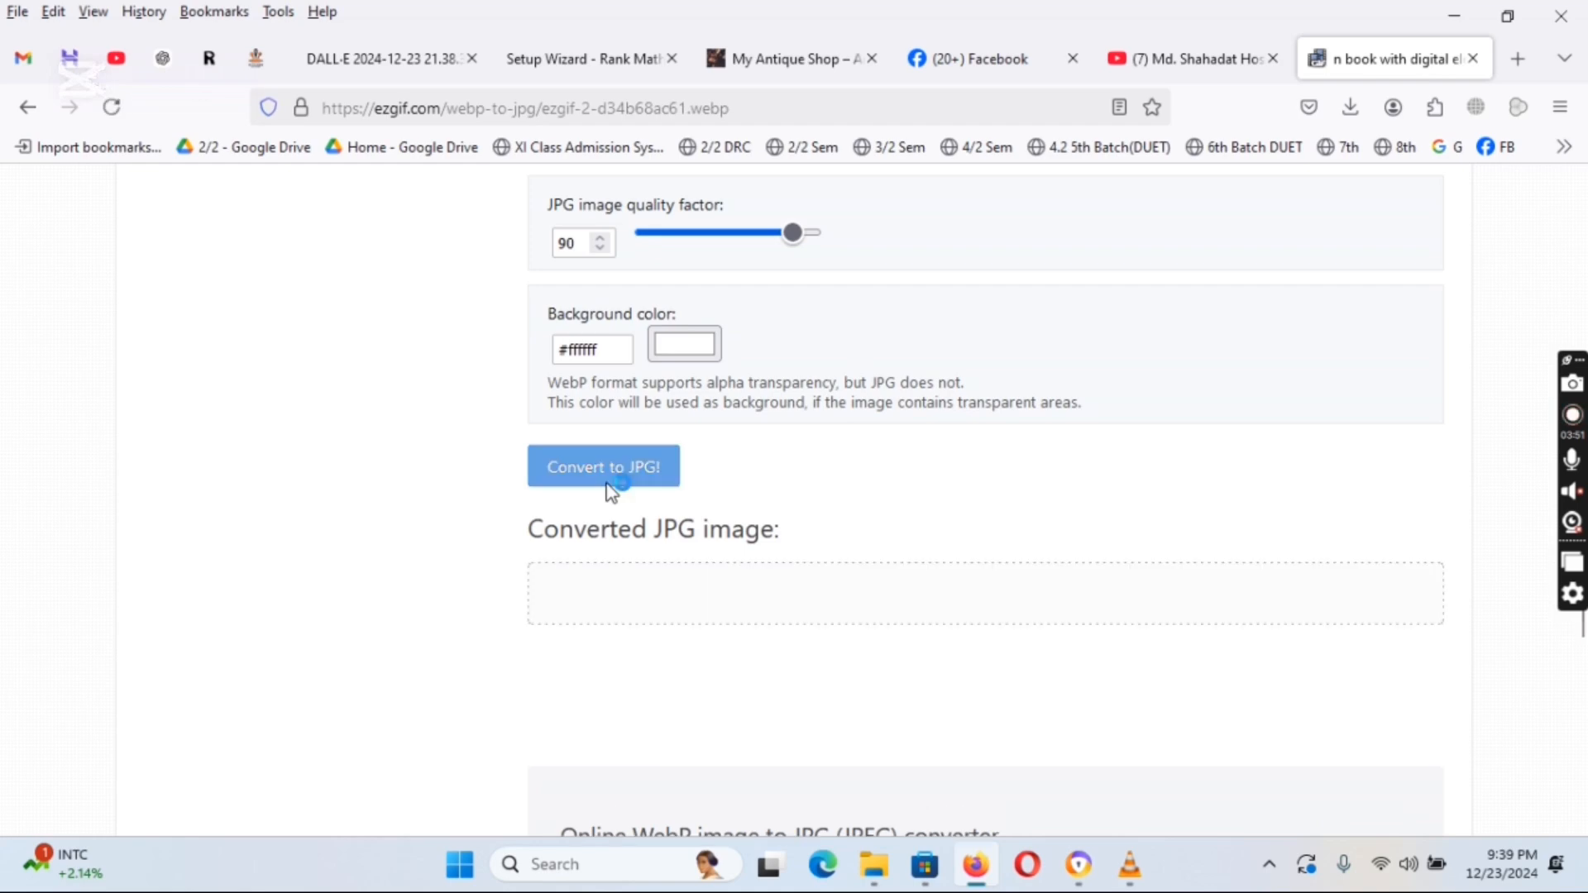
- Start saving the converted JPG image and choose the Study With Shawon folder on the Video Tutorials (K:) drive
{"action": "scroll", "coordinate": [633, 505], "scroll_direction": "down", "scroll_amount": 2}
{"action": "scroll", "coordinate": [865, 666], "scroll_direction": "down", "scroll_amount": 8}
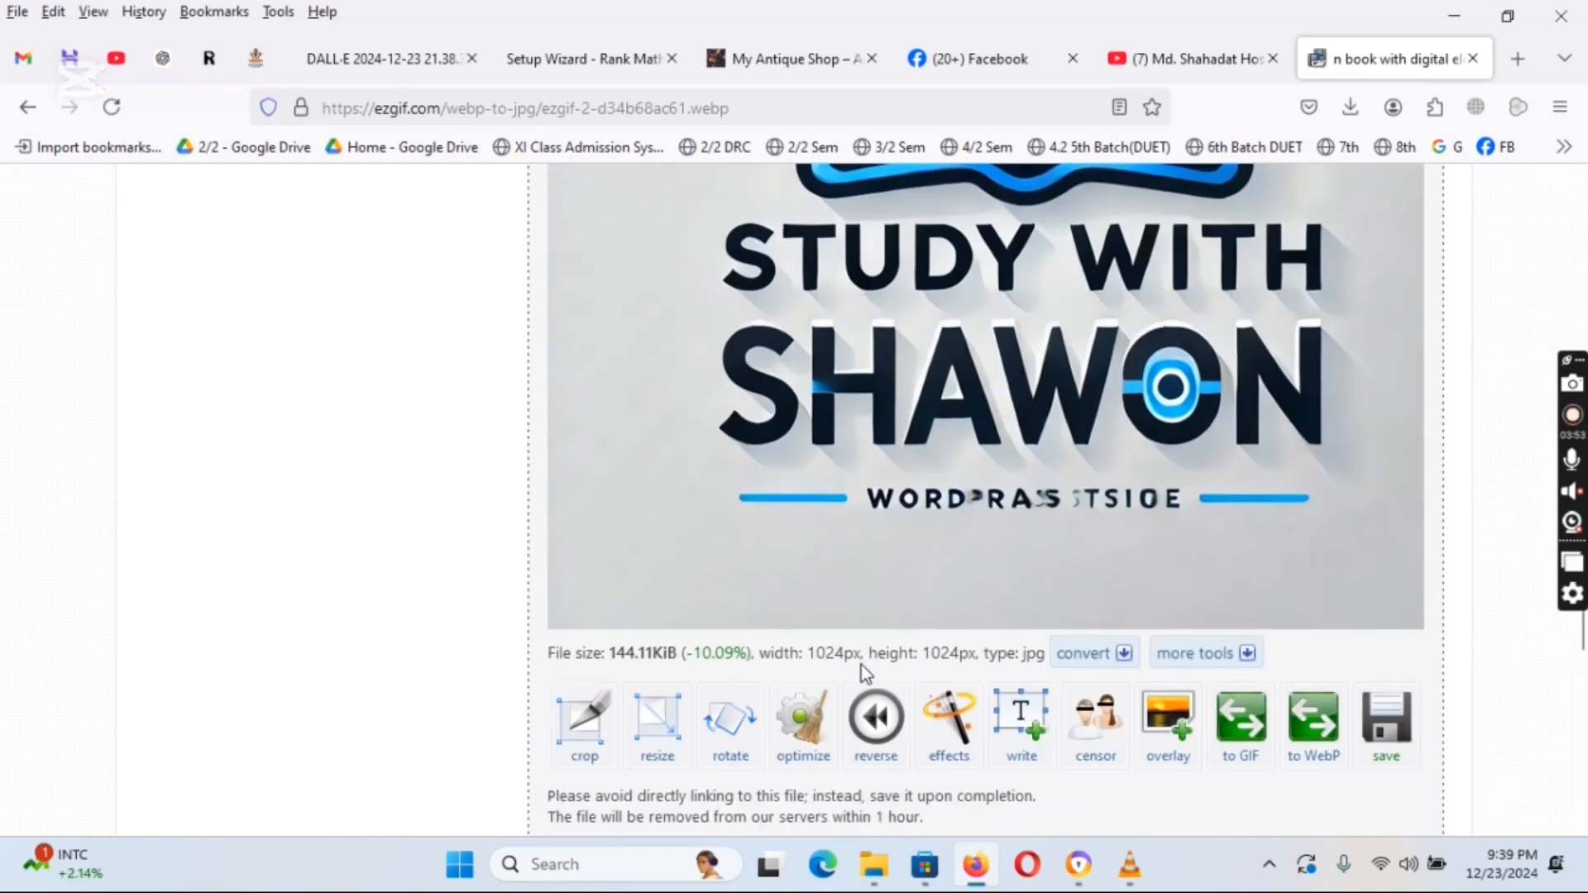
{"action": "right_click", "coordinate": [761, 488]}
{"action": "left_click", "coordinate": [818, 548]}
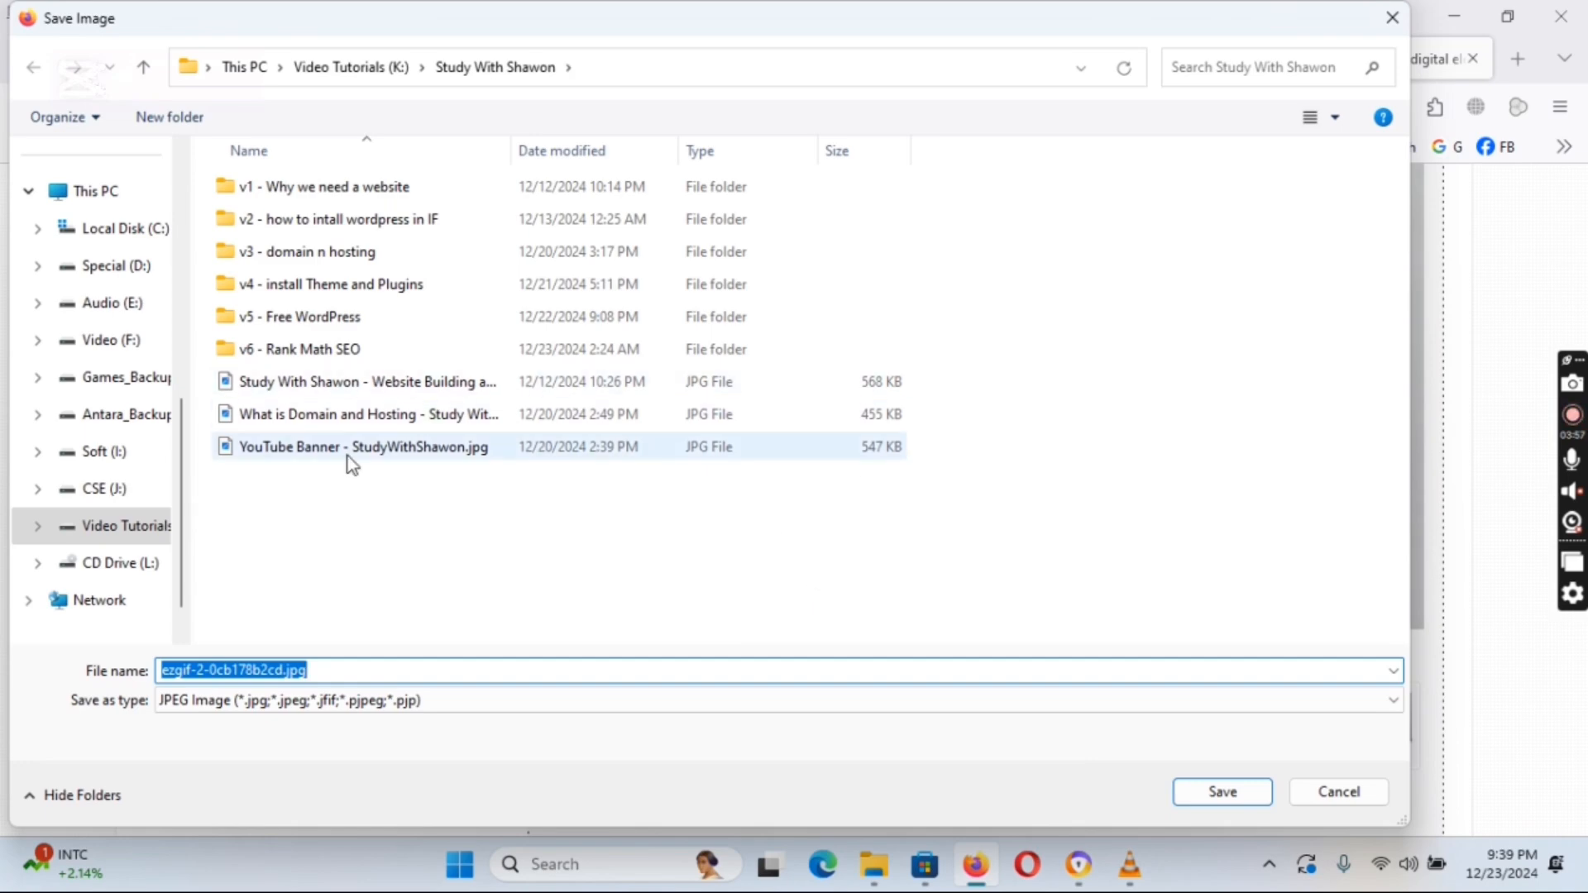
{"action": "left_click", "coordinate": [101, 526]}
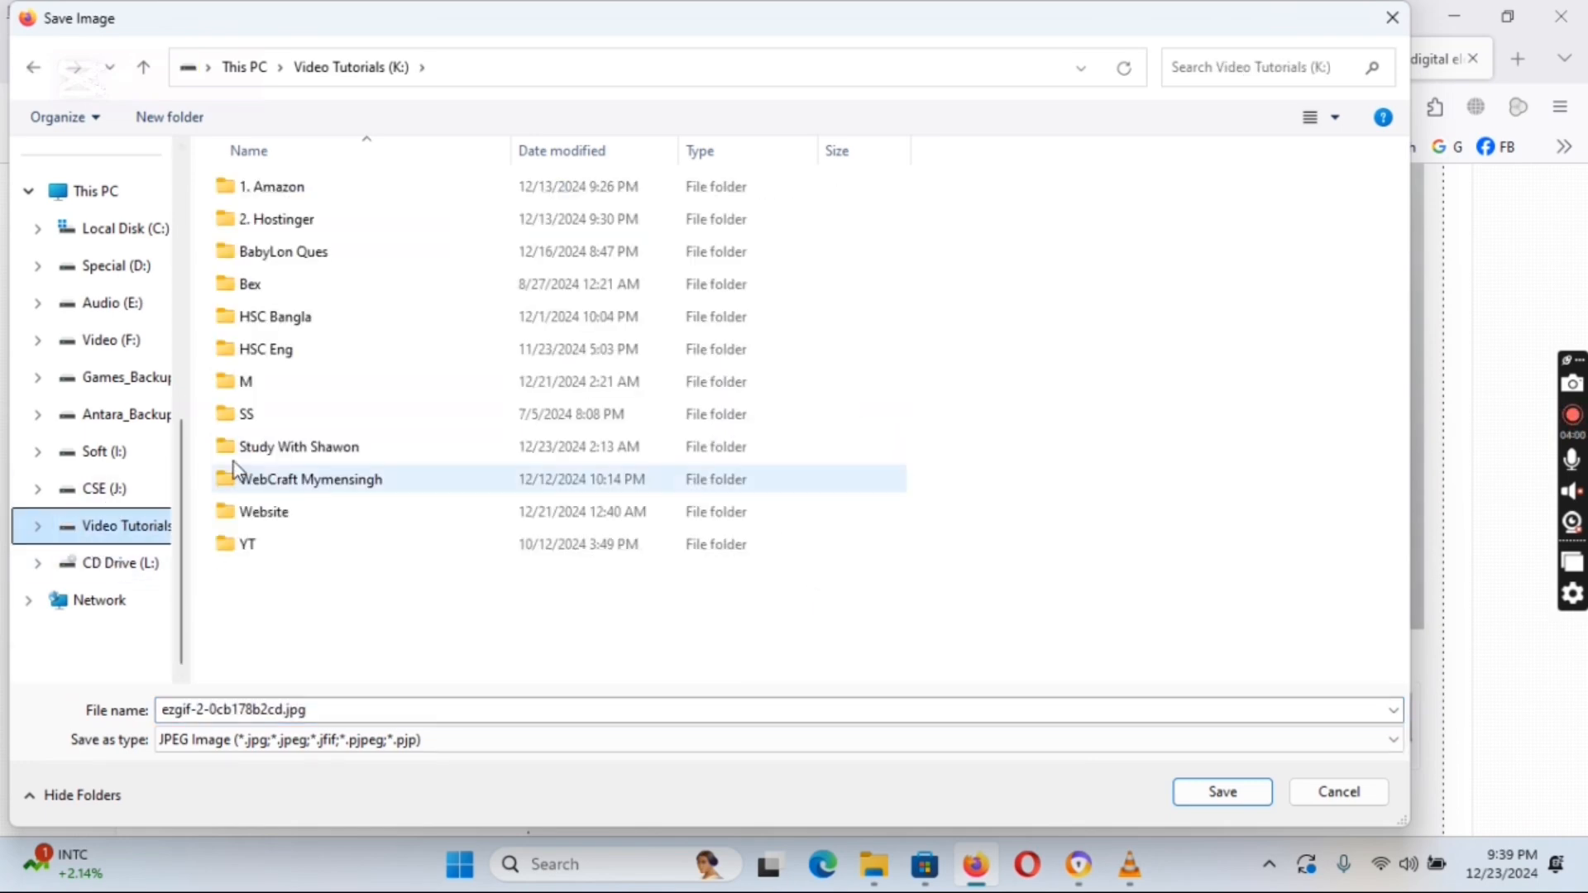
{"action": "double_click", "coordinate": [336, 455]}
- Name the image "Study With Shawon - Website Building and Web Development logo.jpg" and save it
{"action": "left_click", "coordinate": [396, 710]}
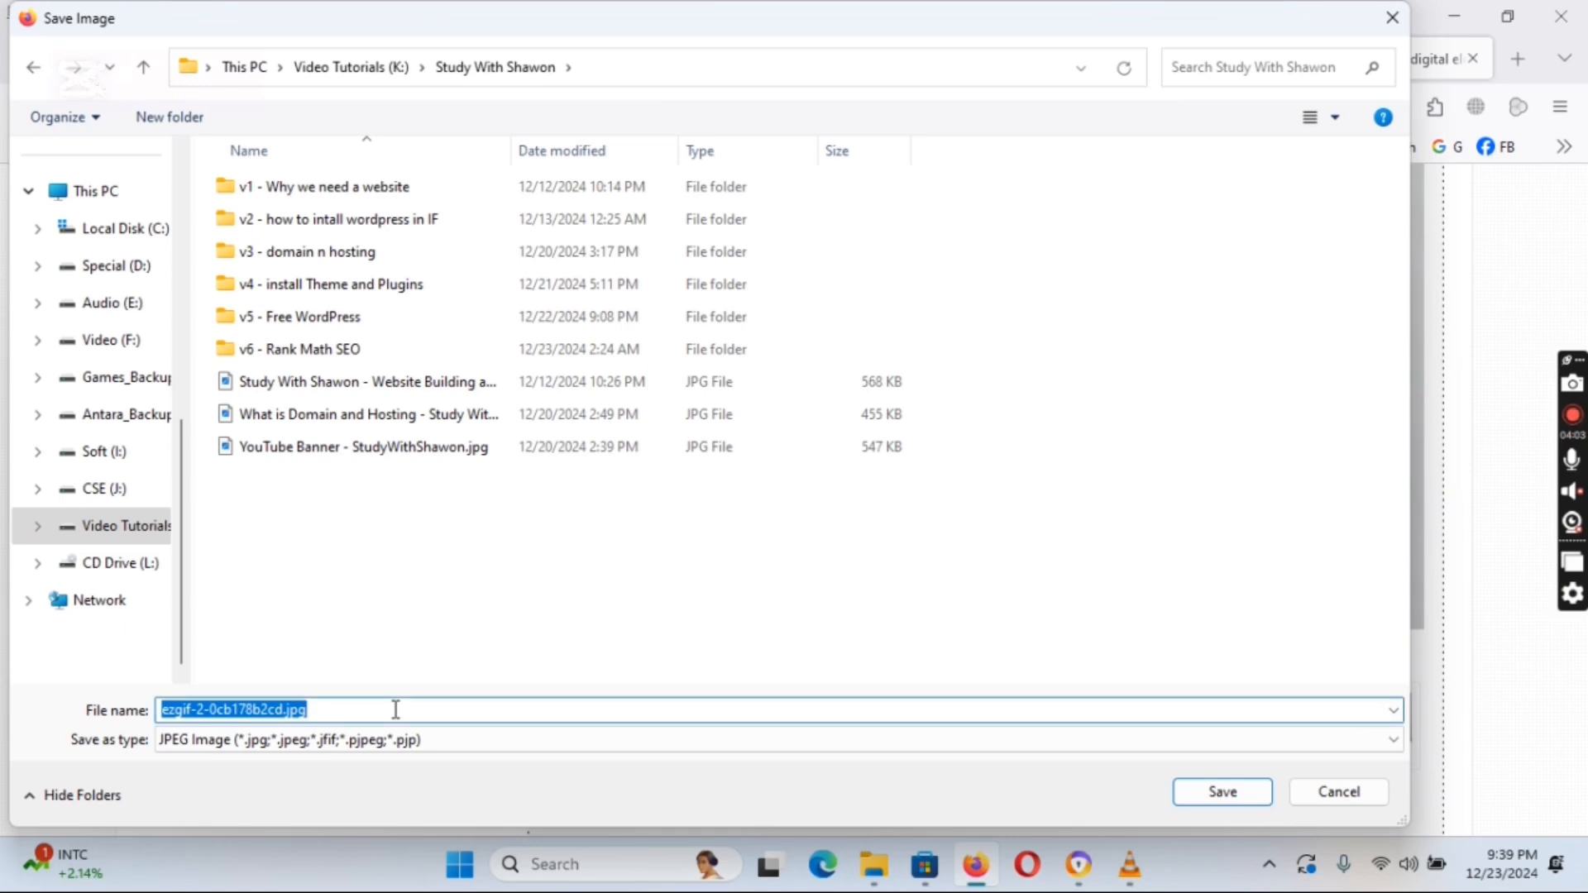
{"action": "type", "text": "Study"}
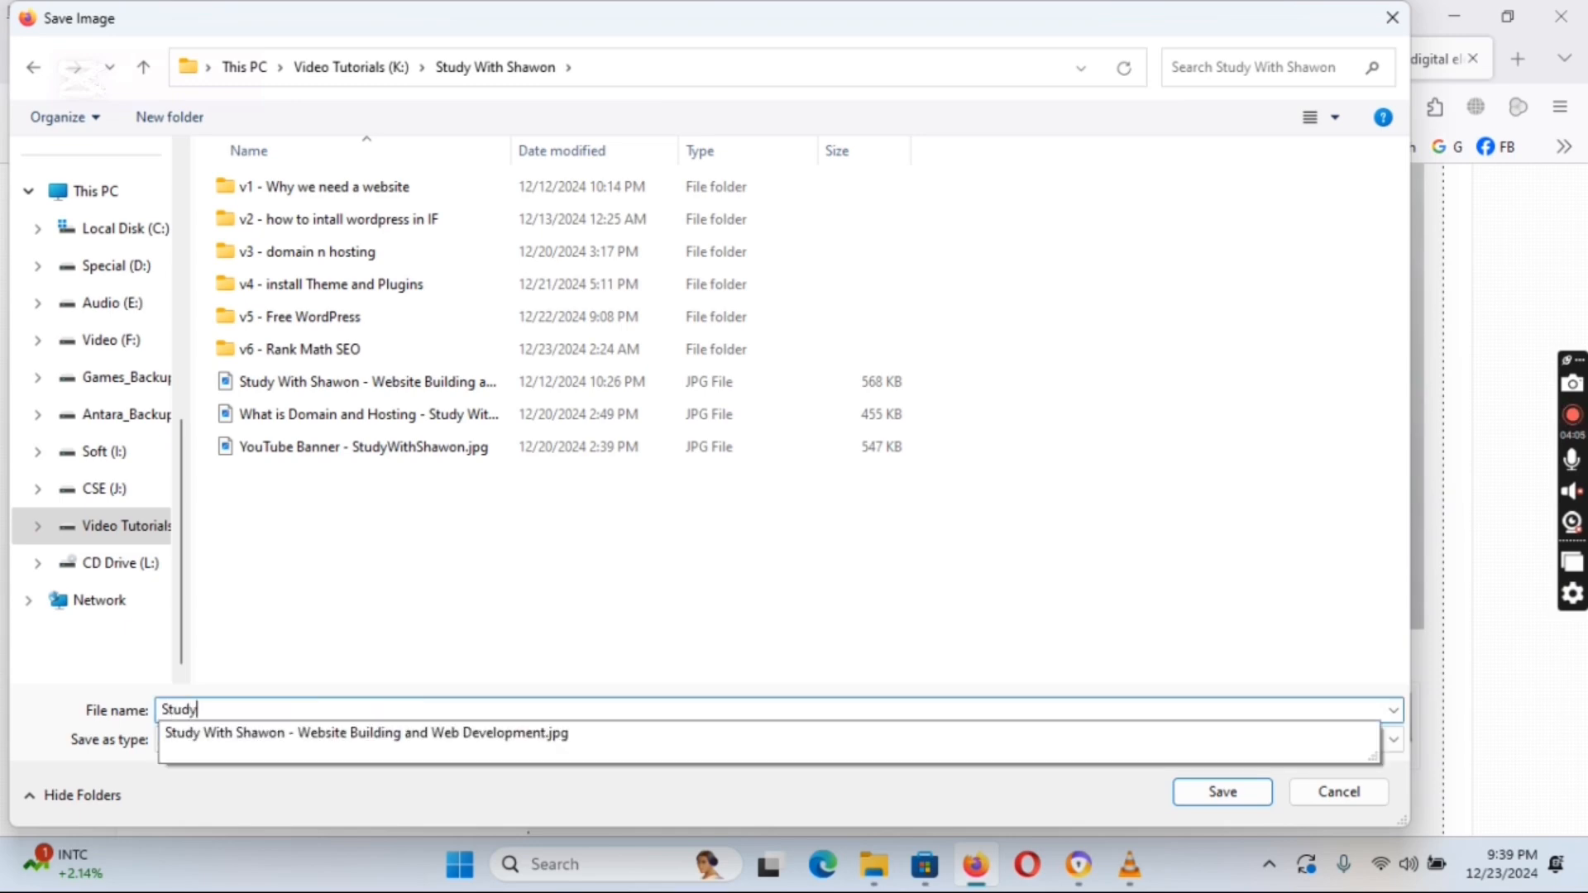
{"action": "left_click", "coordinate": [399, 733]}
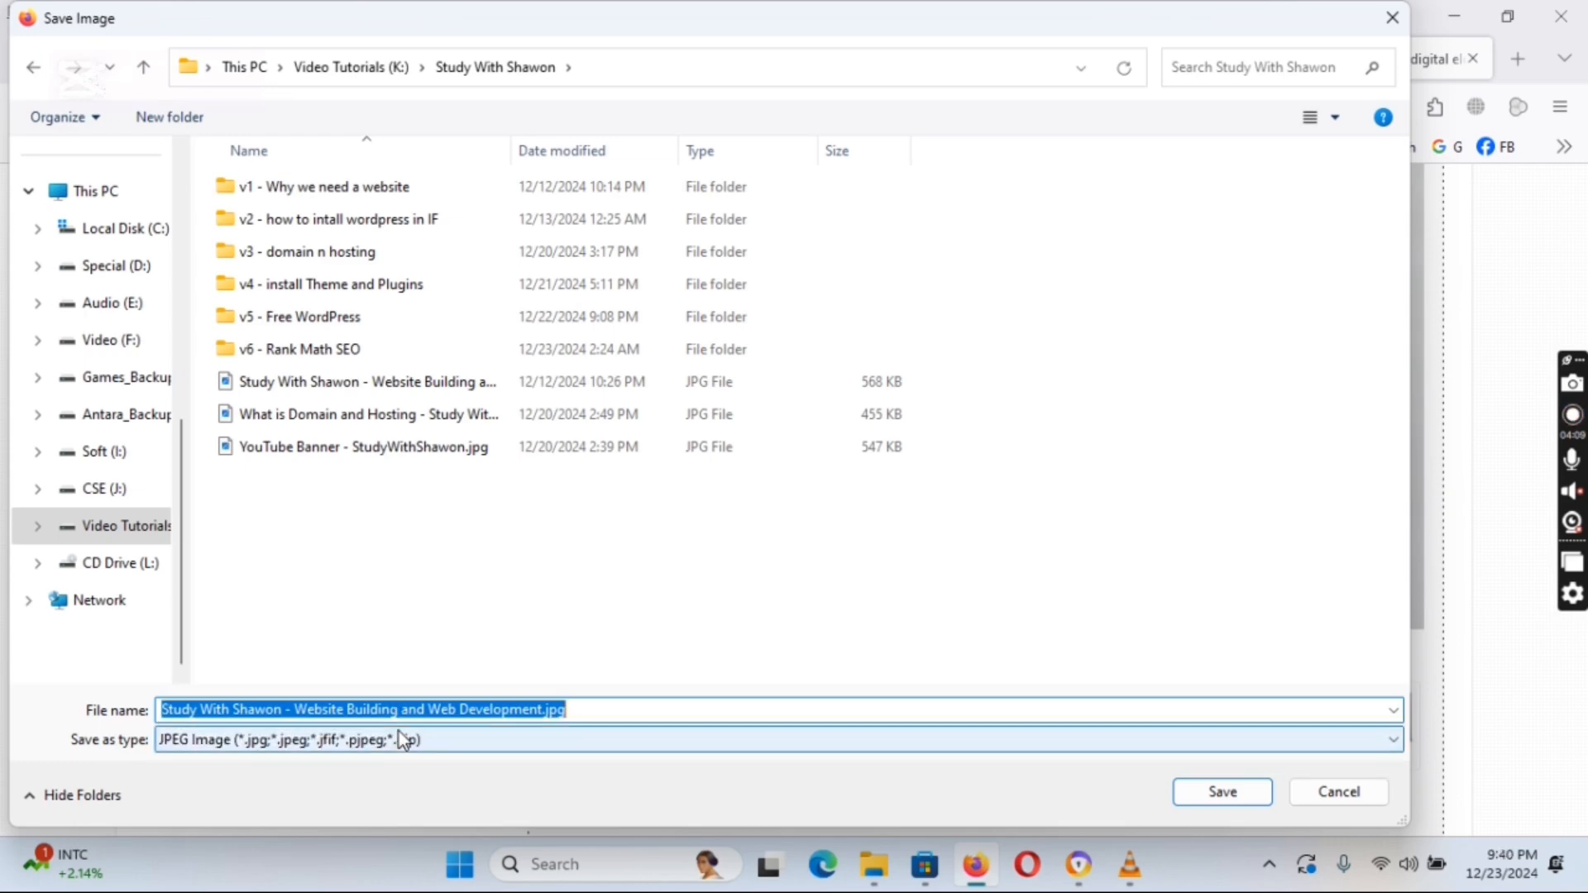
{"action": "left_click", "coordinate": [542, 710]}
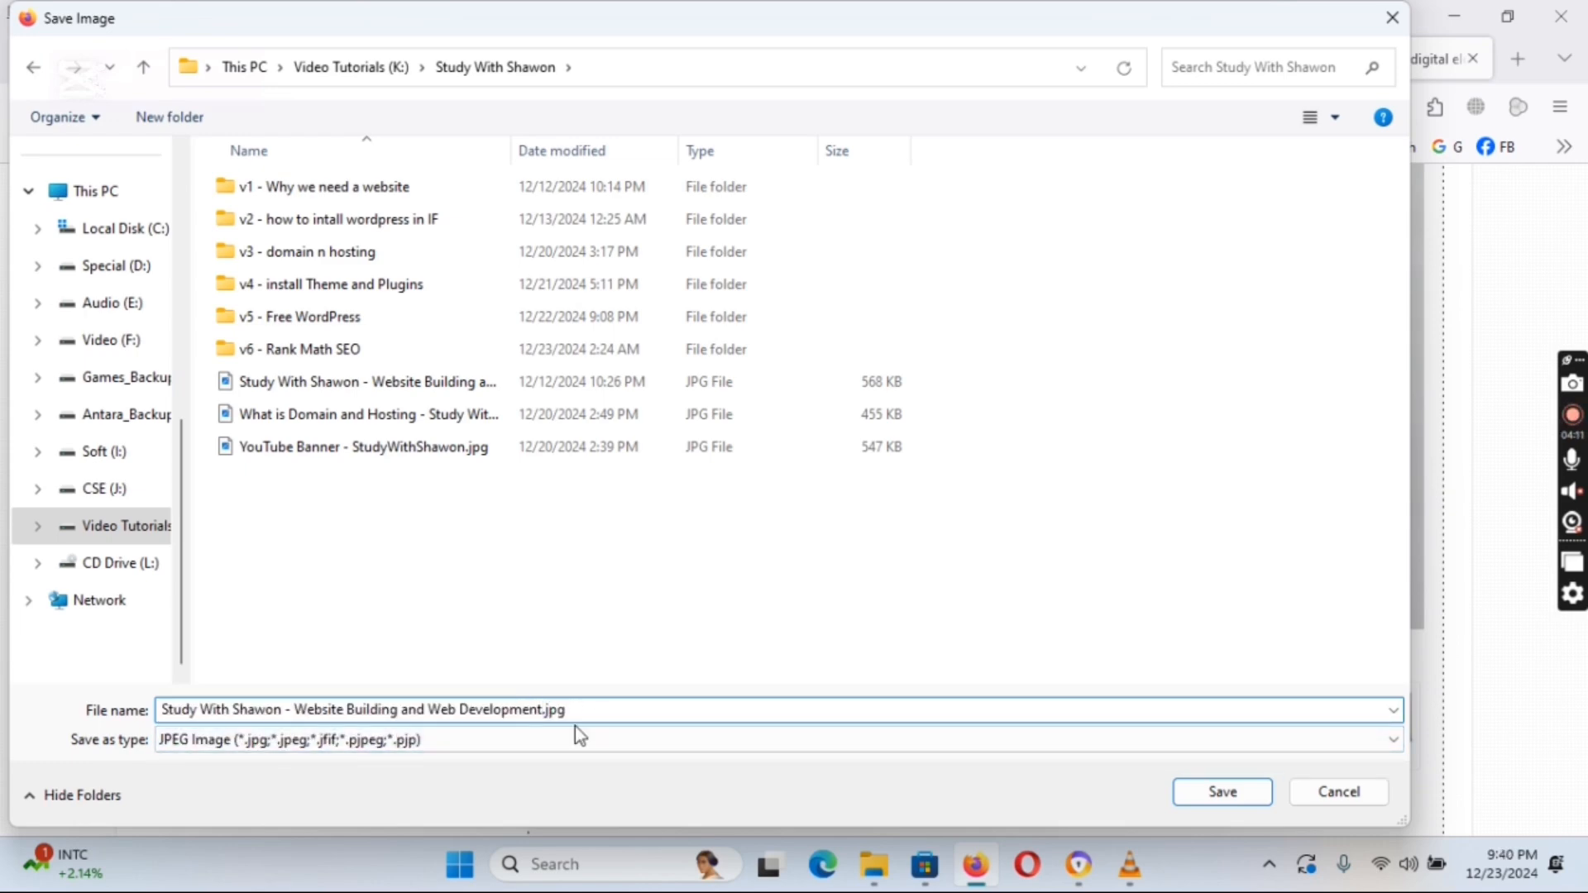
{"action": "type", "text": "logo"}
{"action": "left_click", "coordinate": [1199, 798]}
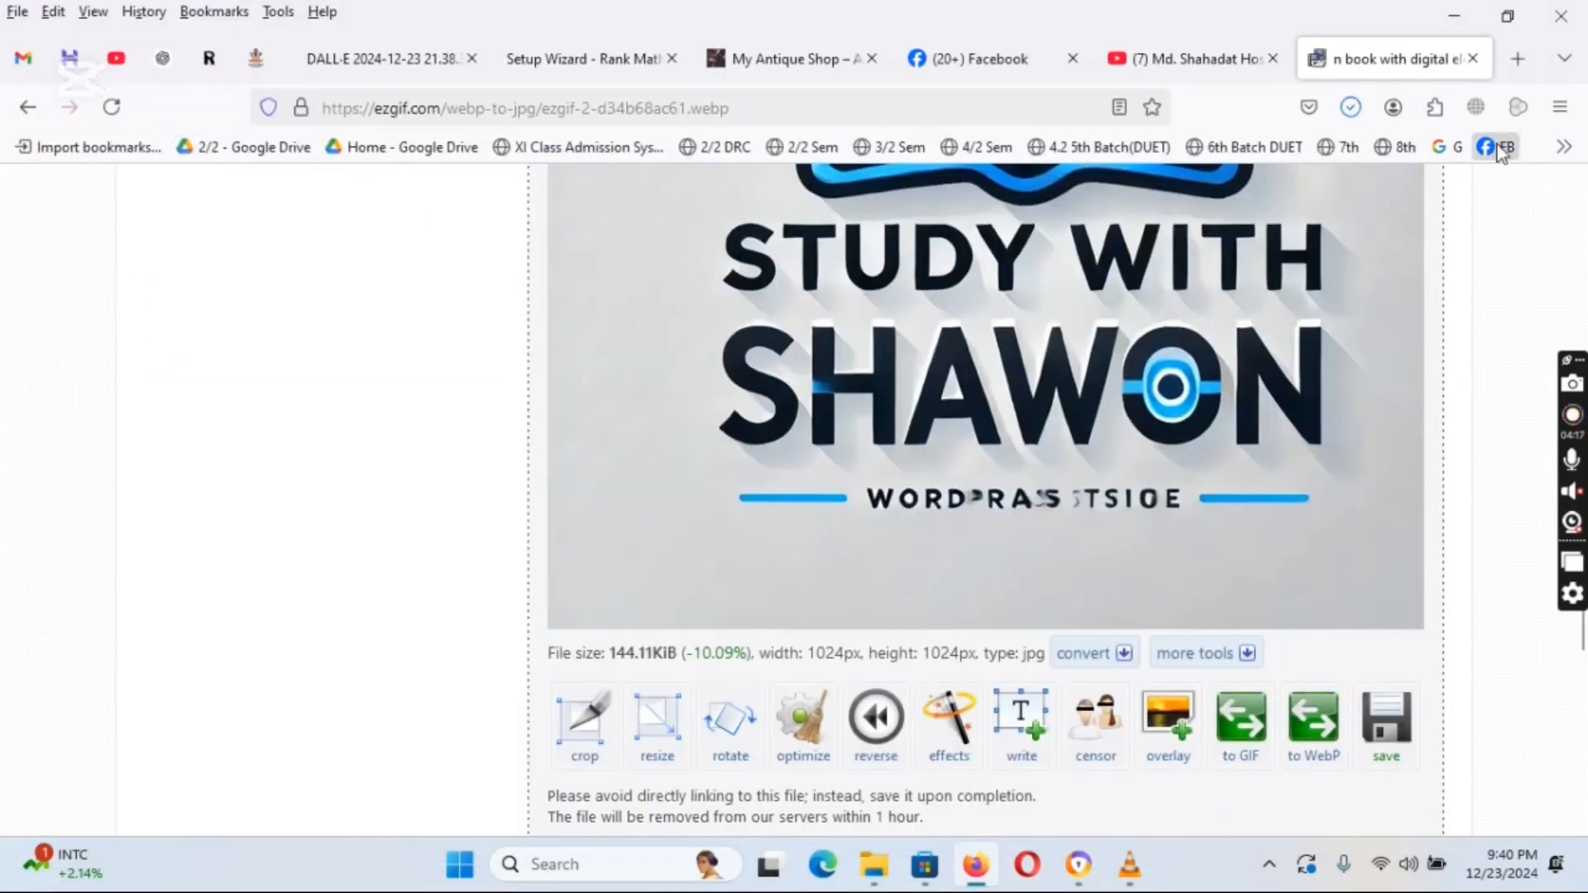
- Show the downloaded logo in its containing folder from Firefox's downloads list
{"action": "left_click", "coordinate": [1452, 15]}
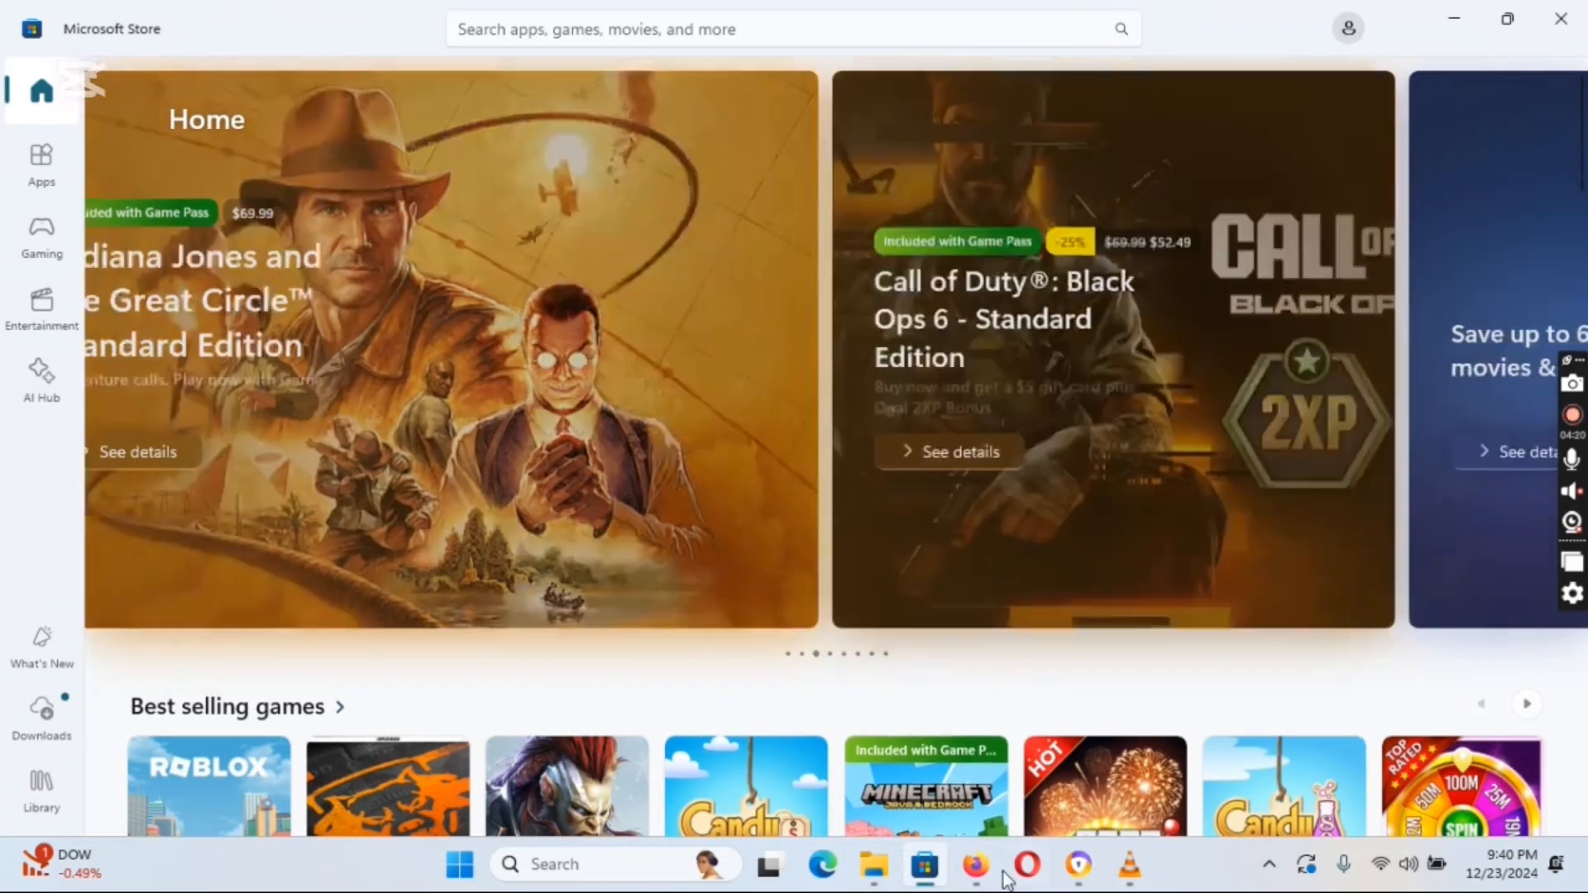
{"action": "left_click", "coordinate": [976, 864]}
{"action": "left_click", "coordinate": [1361, 115]}
{"action": "left_click", "coordinate": [1341, 161]}
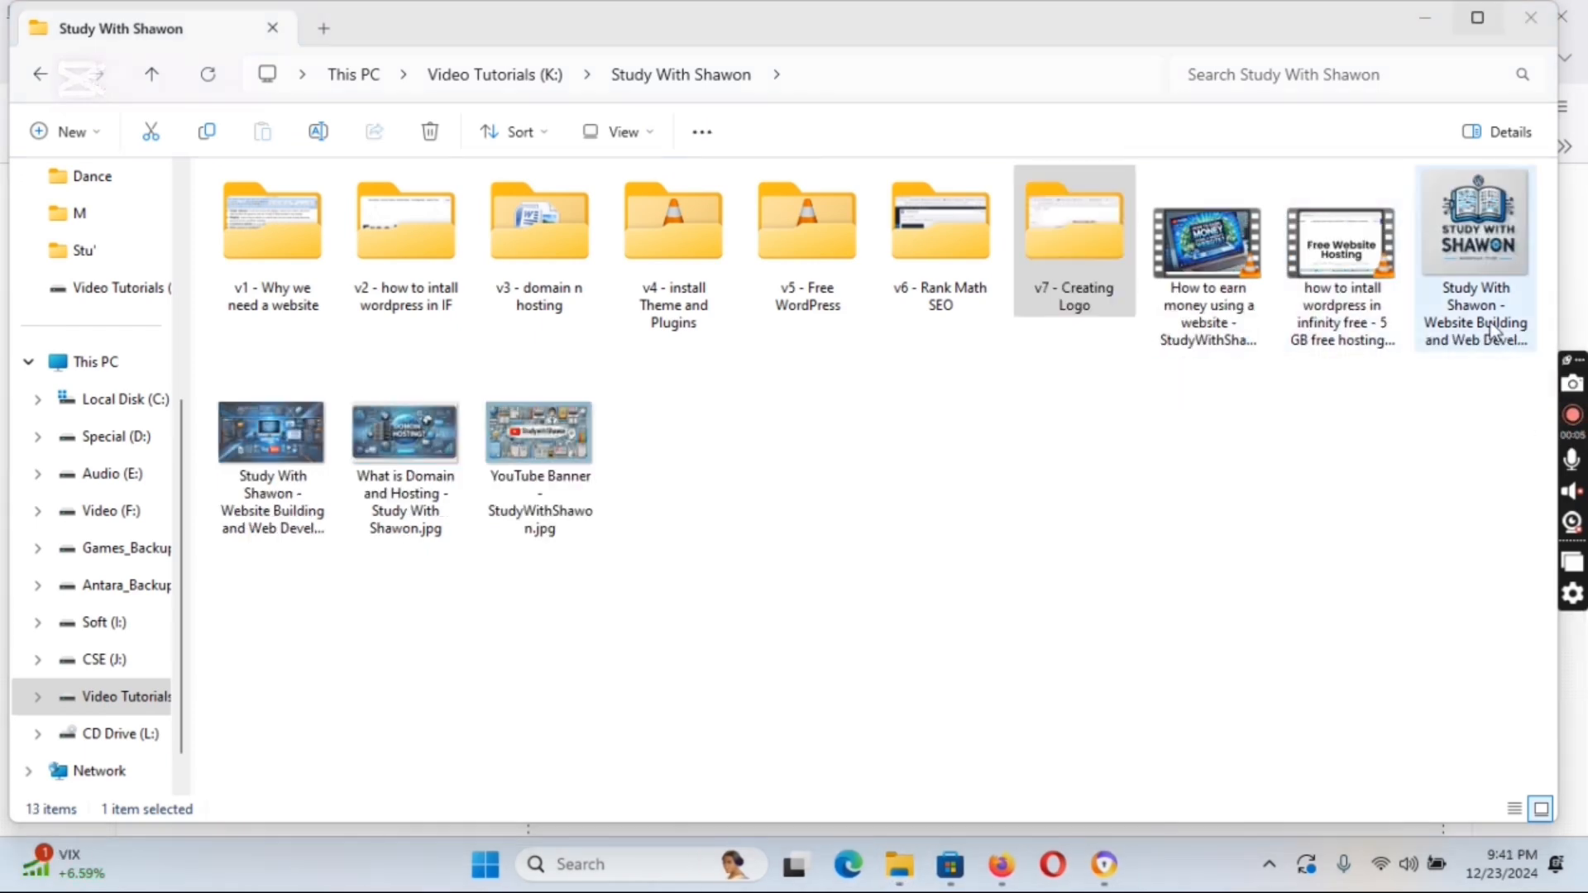
- Copy the text "Study With Shawon - Website Building and Web Development" from the logo's file name, leaving the name as it is
{"action": "left_click", "coordinate": [1486, 347]}
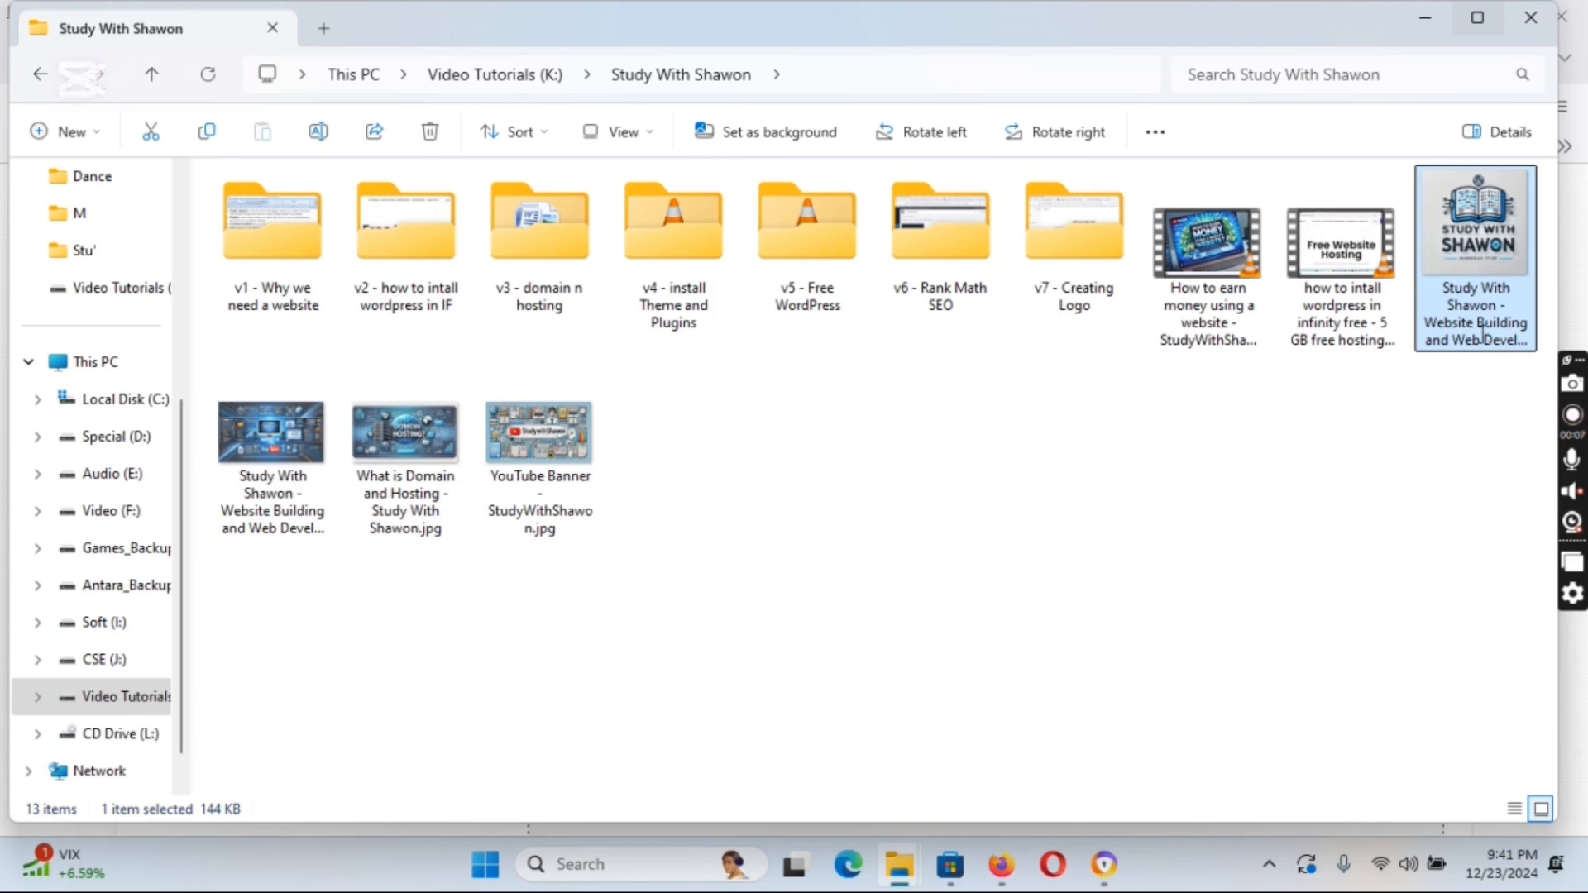
{"action": "left_click", "coordinate": [1482, 337]}
{"action": "left_click_drag", "start_coordinate": [1520, 341], "coordinate": [1409, 278]}
{"action": "key", "text": "ctrl+c"}
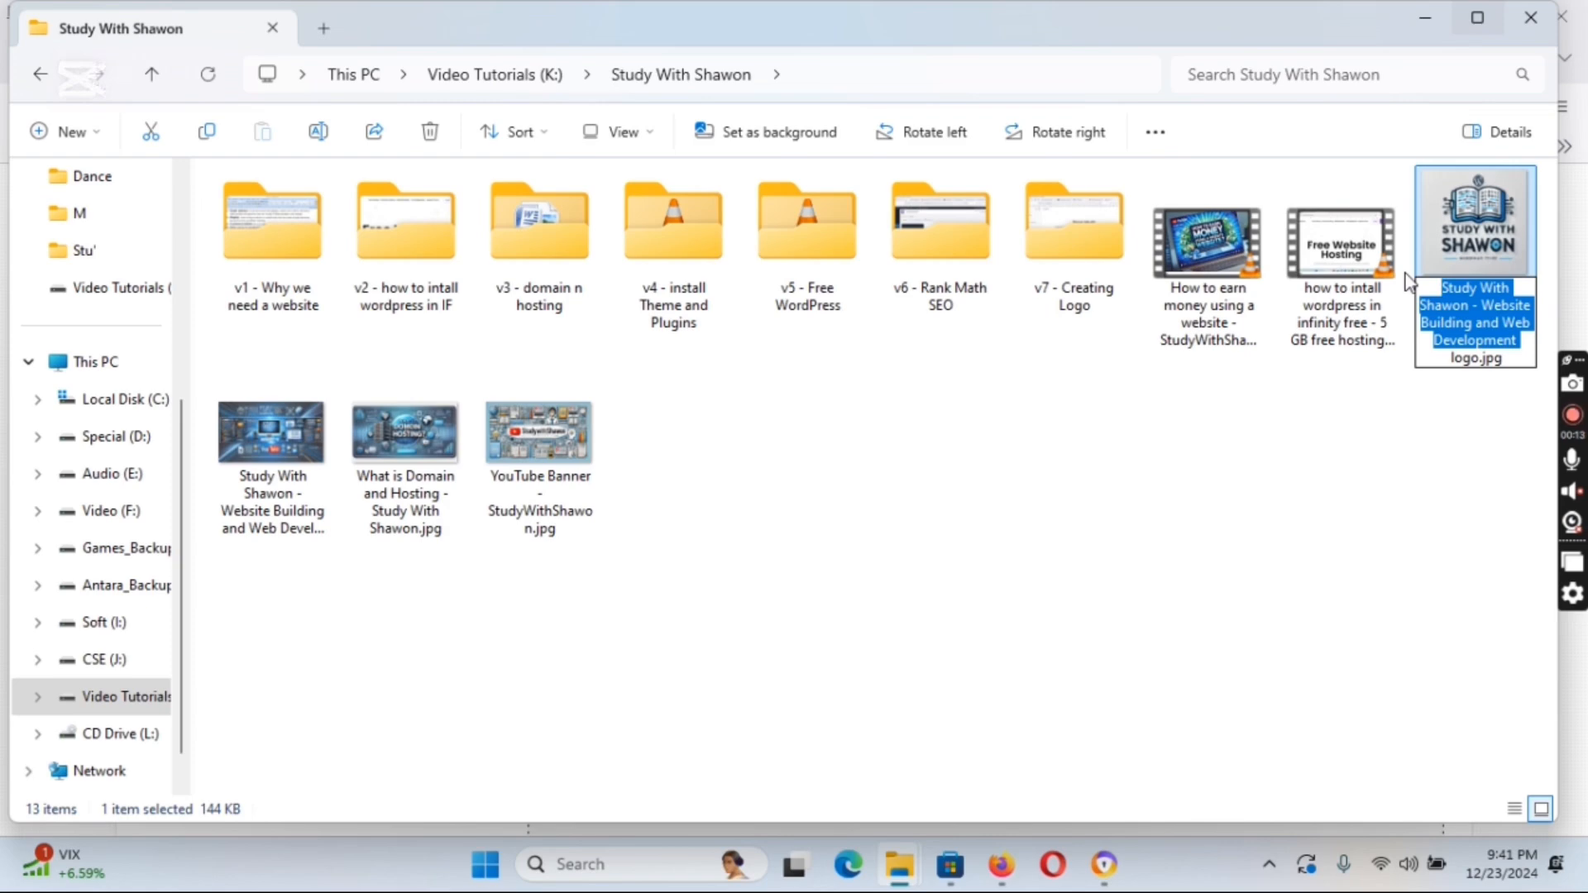
{"action": "left_click", "coordinate": [1365, 470]}
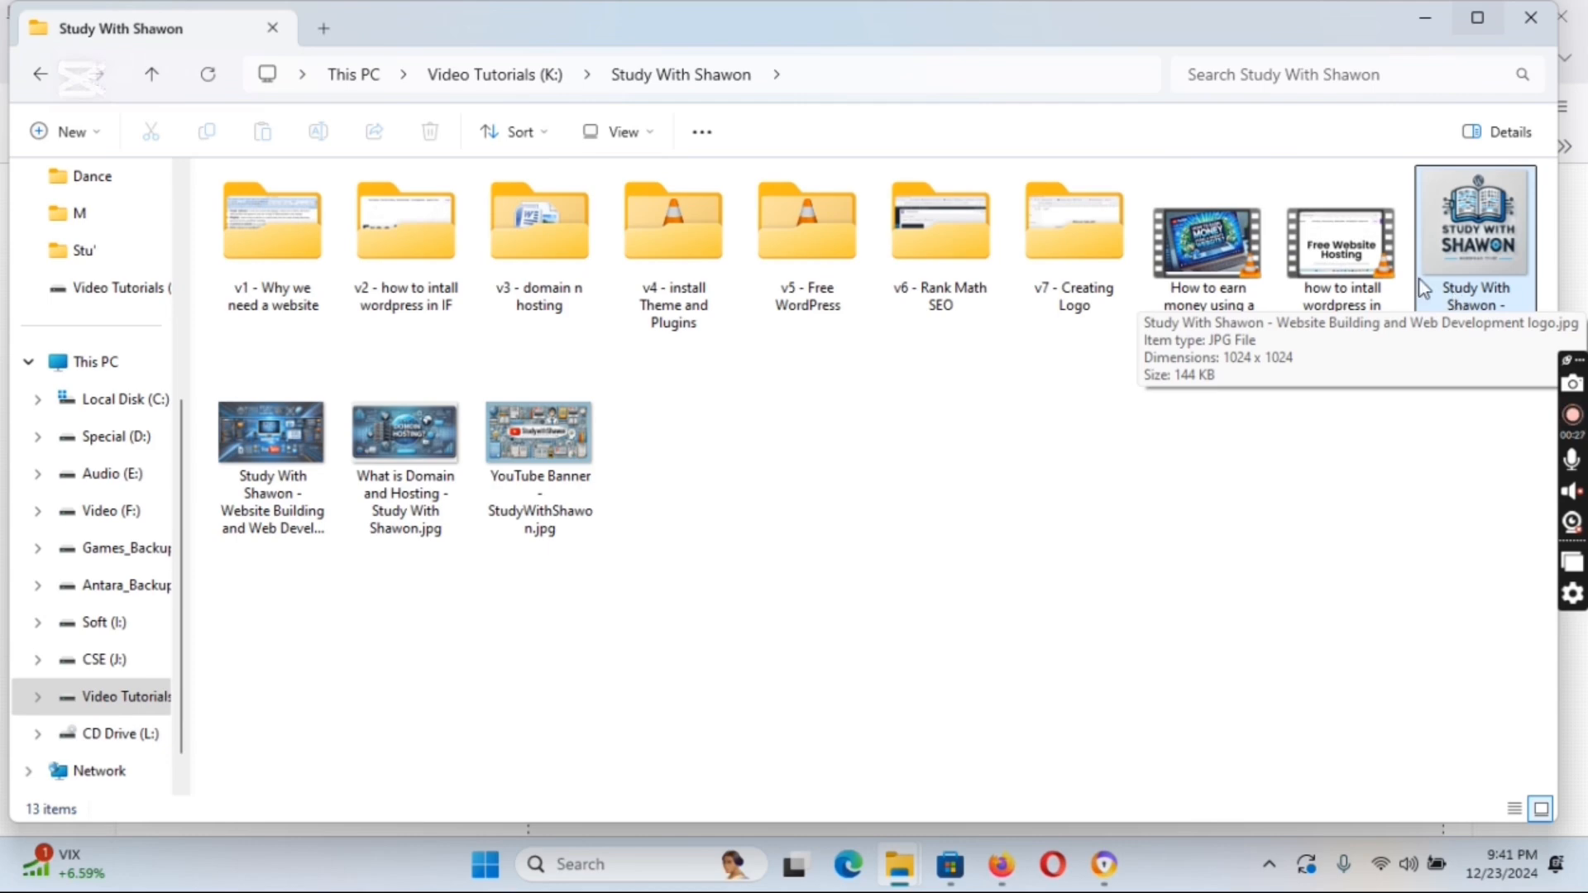
- Open the properties of the Study With Shawon logo image
{"action": "left_click", "coordinate": [1480, 244]}
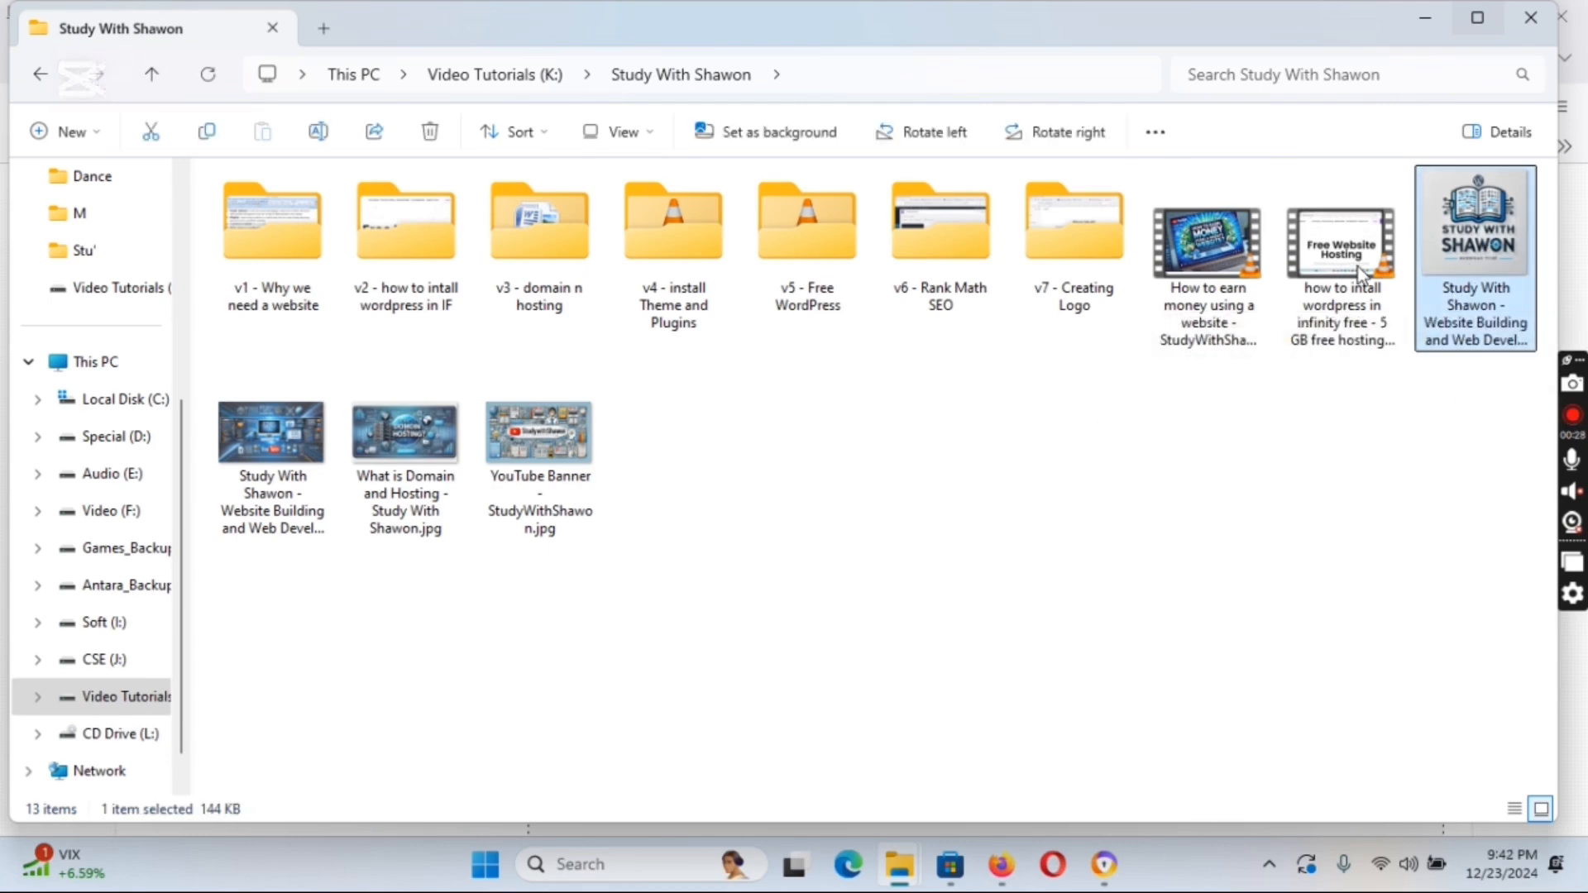
{"action": "right_click", "coordinate": [1443, 277]}
{"action": "left_click", "coordinate": [1497, 263]}
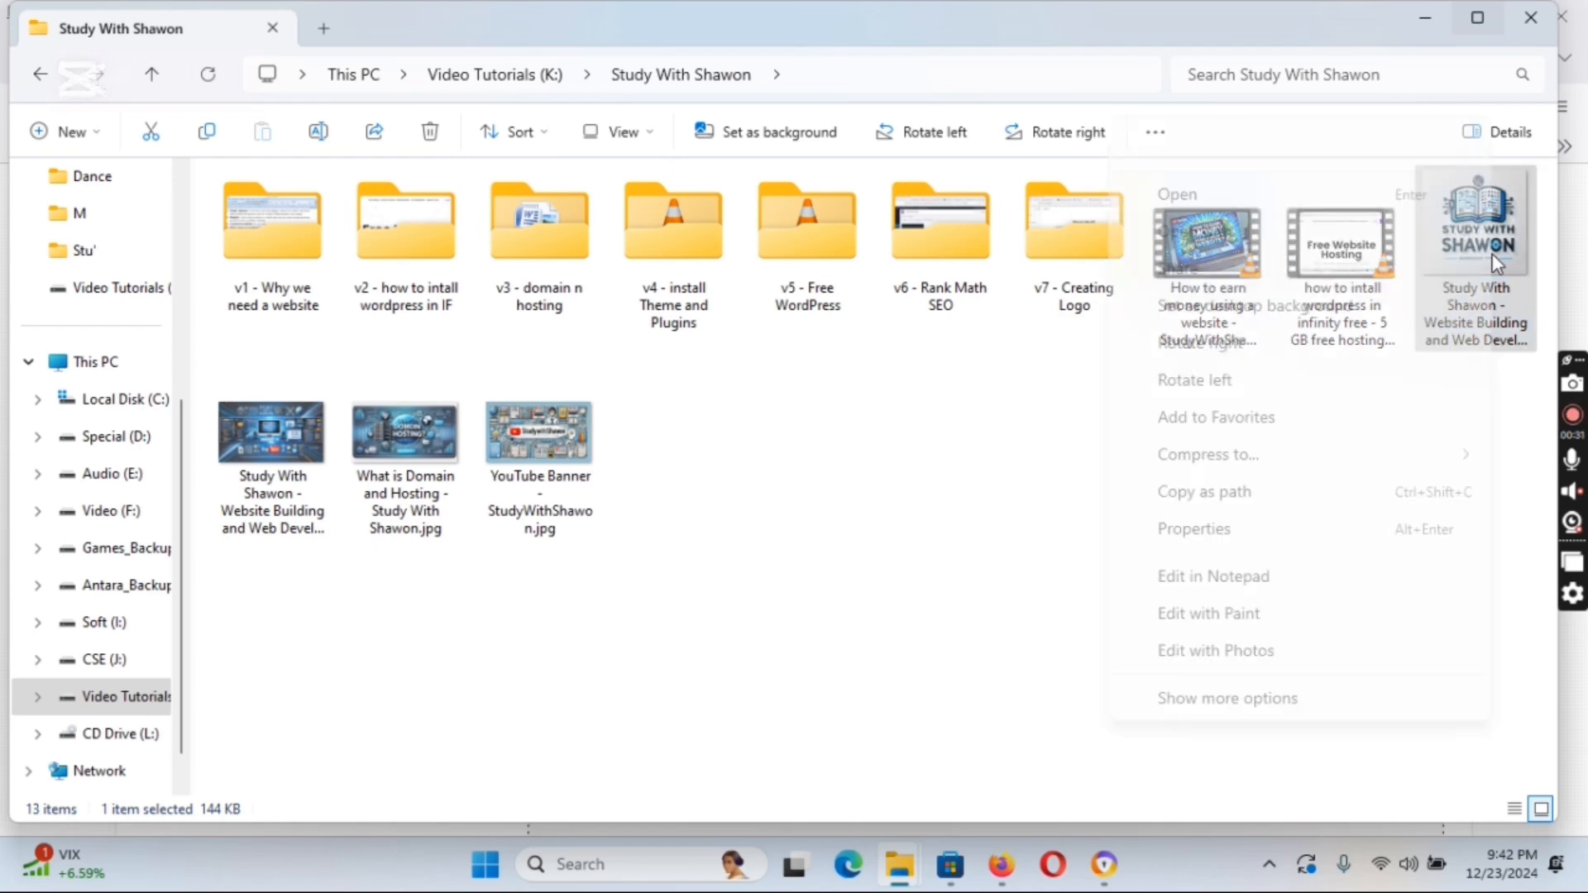
{"action": "left_click", "coordinate": [1190, 542]}
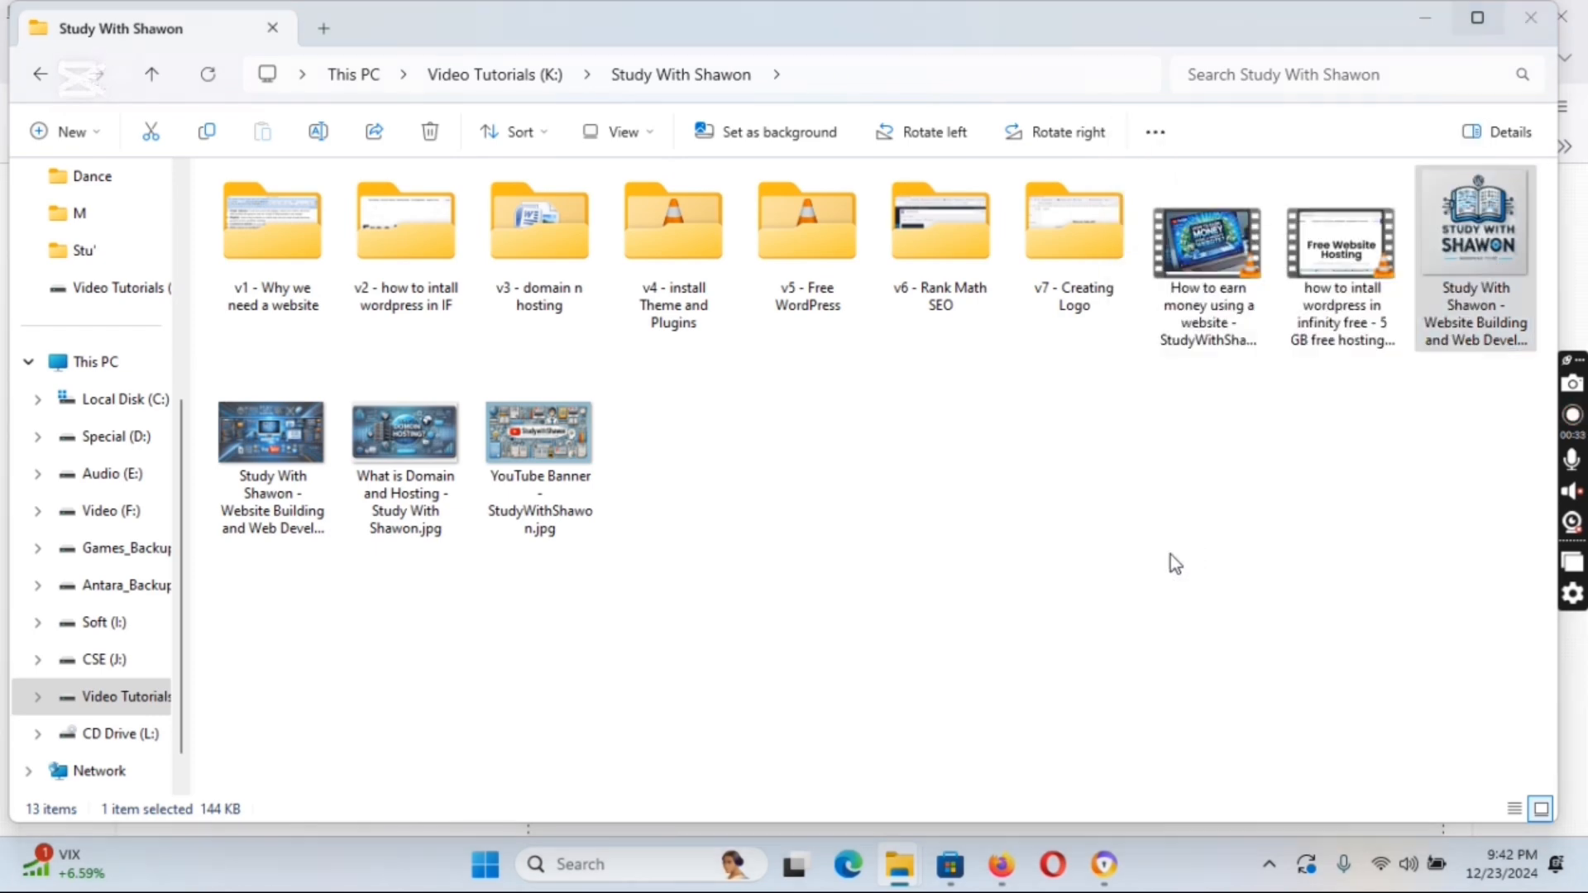
- Set the logo image's title and subject properties to the copied text "Study With Shawon - Website Building and Web Development"
{"action": "left_click_drag", "start_coordinate": [1304, 271], "coordinate": [876, 235]}
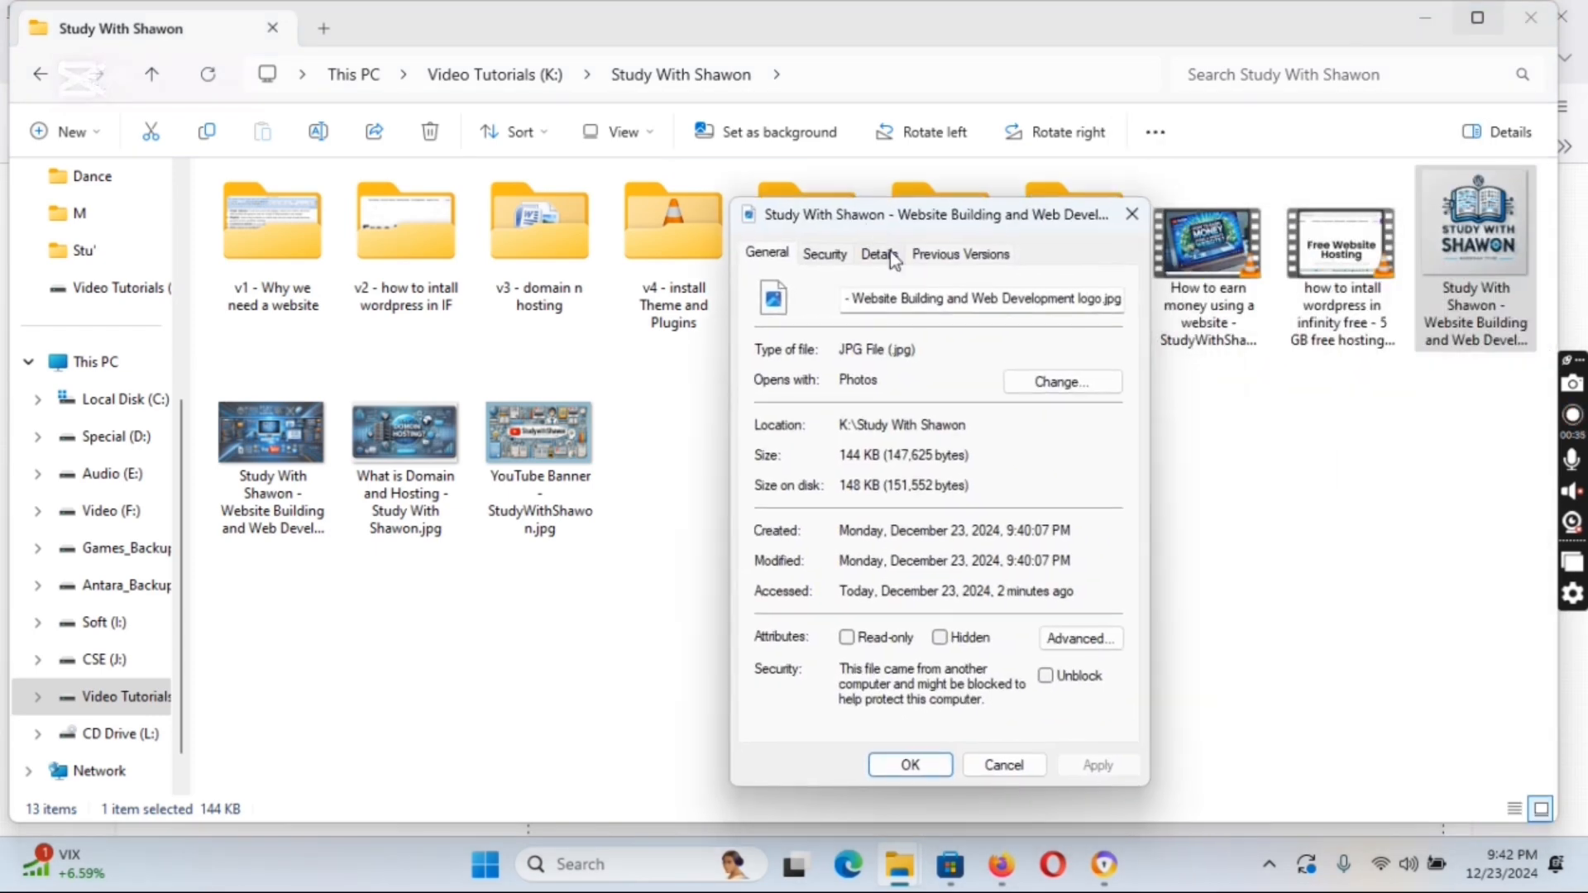
{"action": "left_click", "coordinate": [879, 253]}
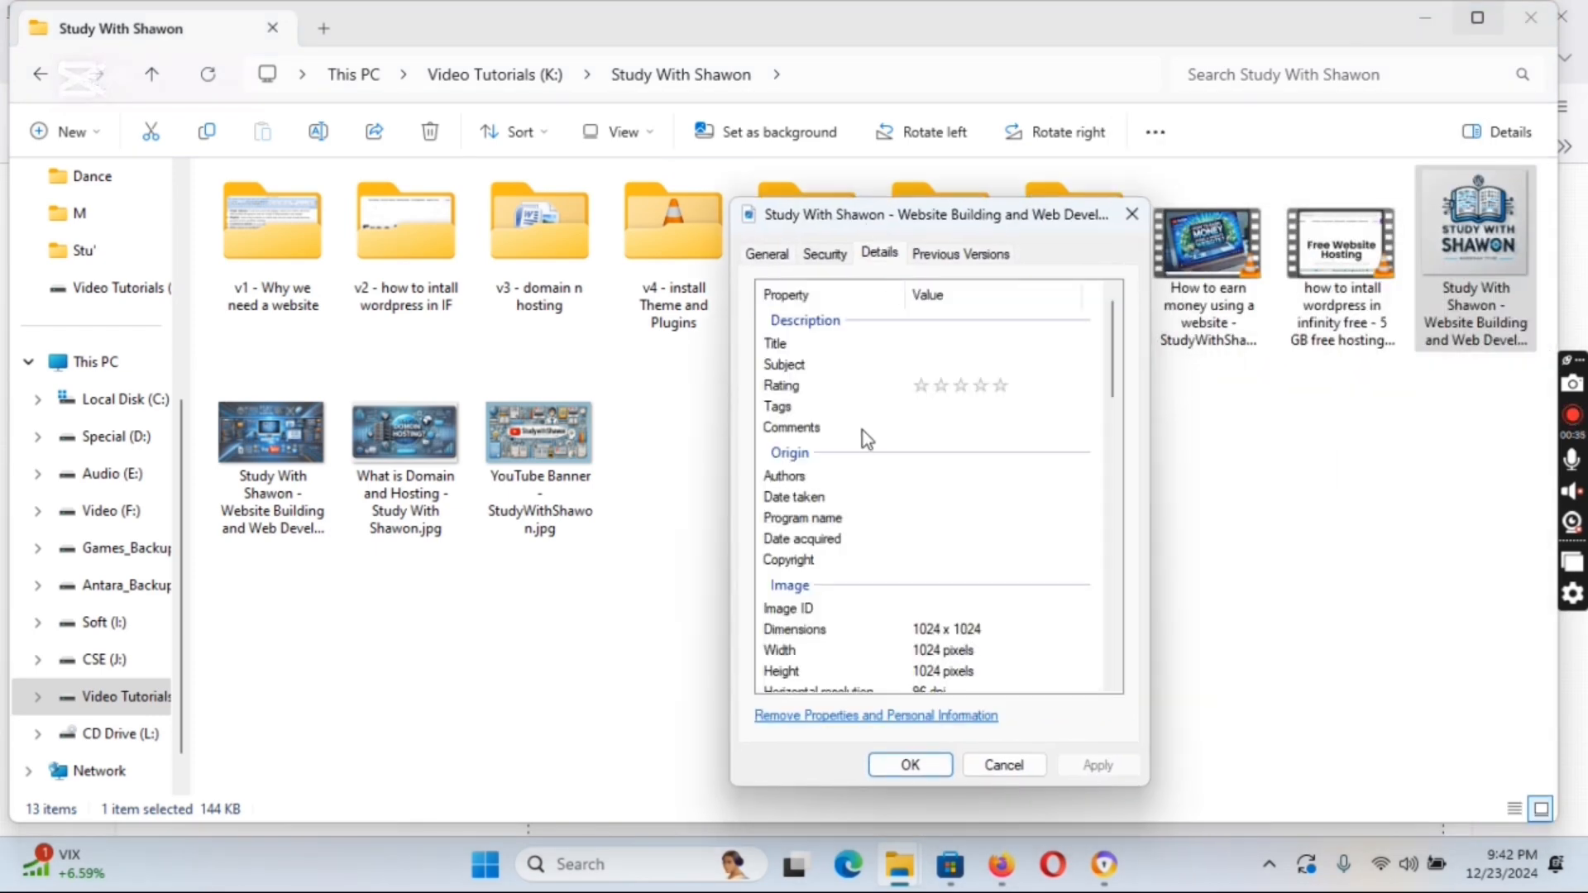
{"action": "left_click", "coordinate": [925, 342]}
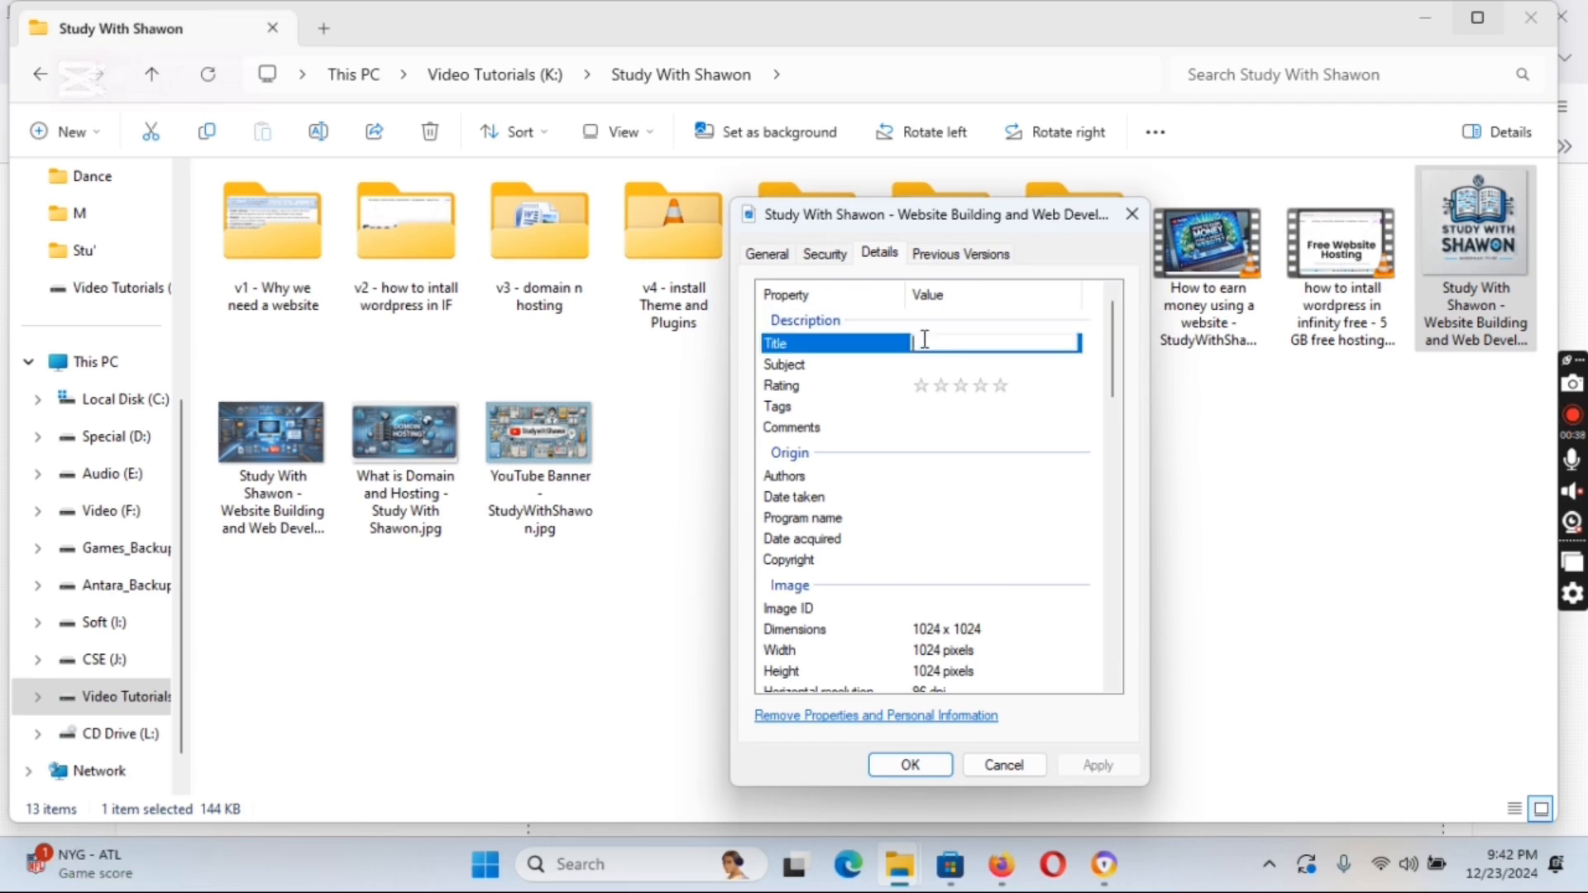
{"action": "key", "text": "ctrl+v"}
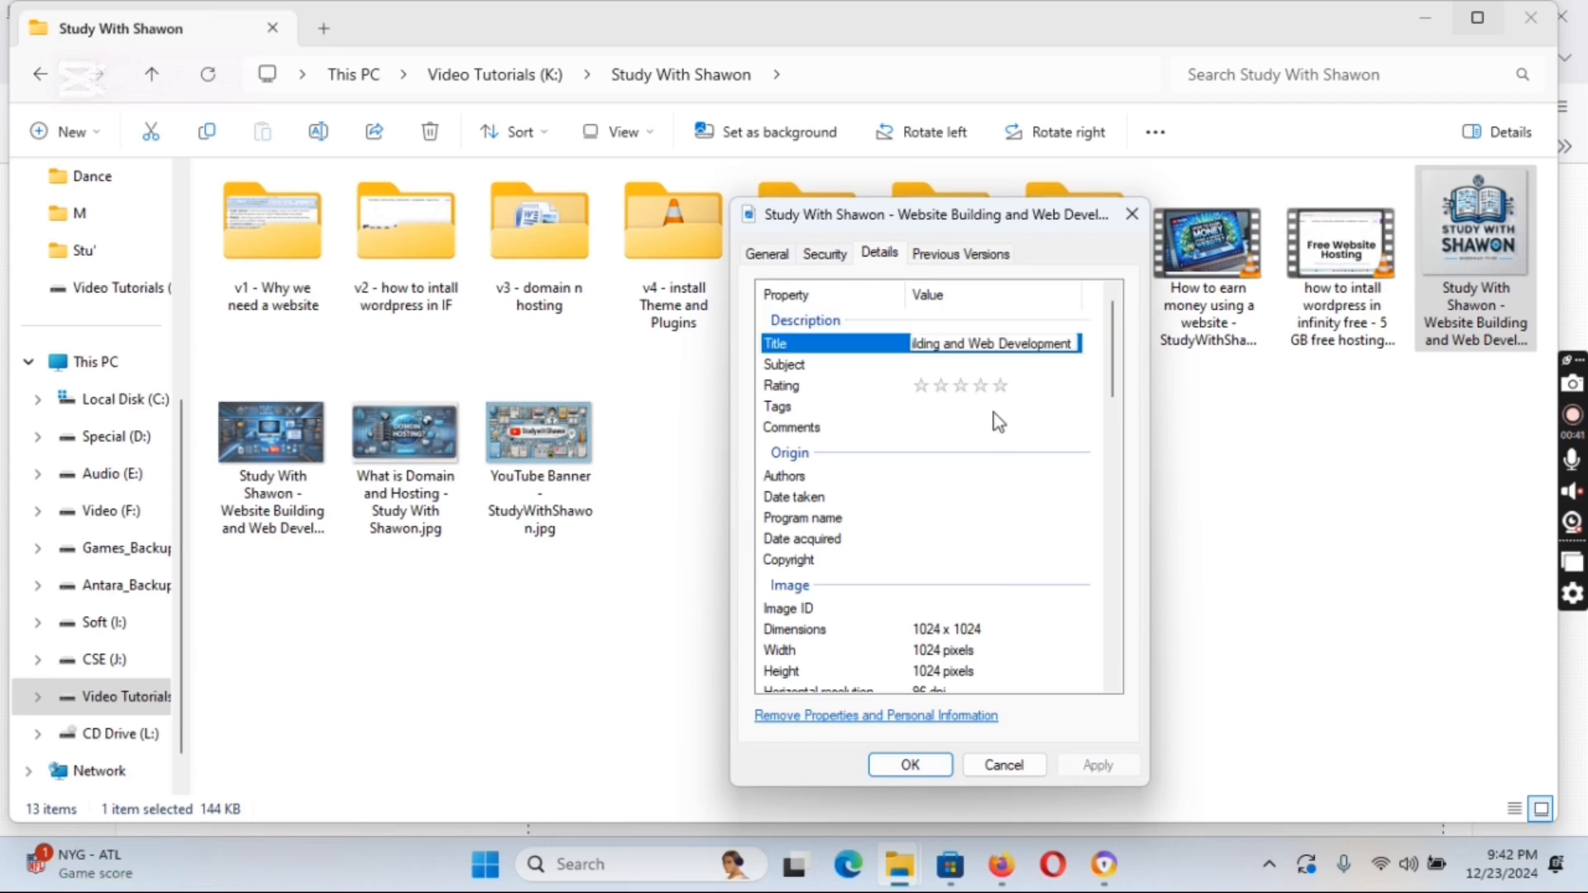
{"action": "left_click", "coordinate": [988, 404]}
{"action": "left_click", "coordinate": [958, 367]}
{"action": "key", "text": "ctrl+v"}
- Rate the logo image five stars and fill its tags and comments with "Study With Shawon - Website Building and Web Development"
{"action": "left_click", "coordinate": [1001, 385]}
{"action": "left_click", "coordinate": [1002, 405]}
{"action": "key", "text": "ctrl+v"}
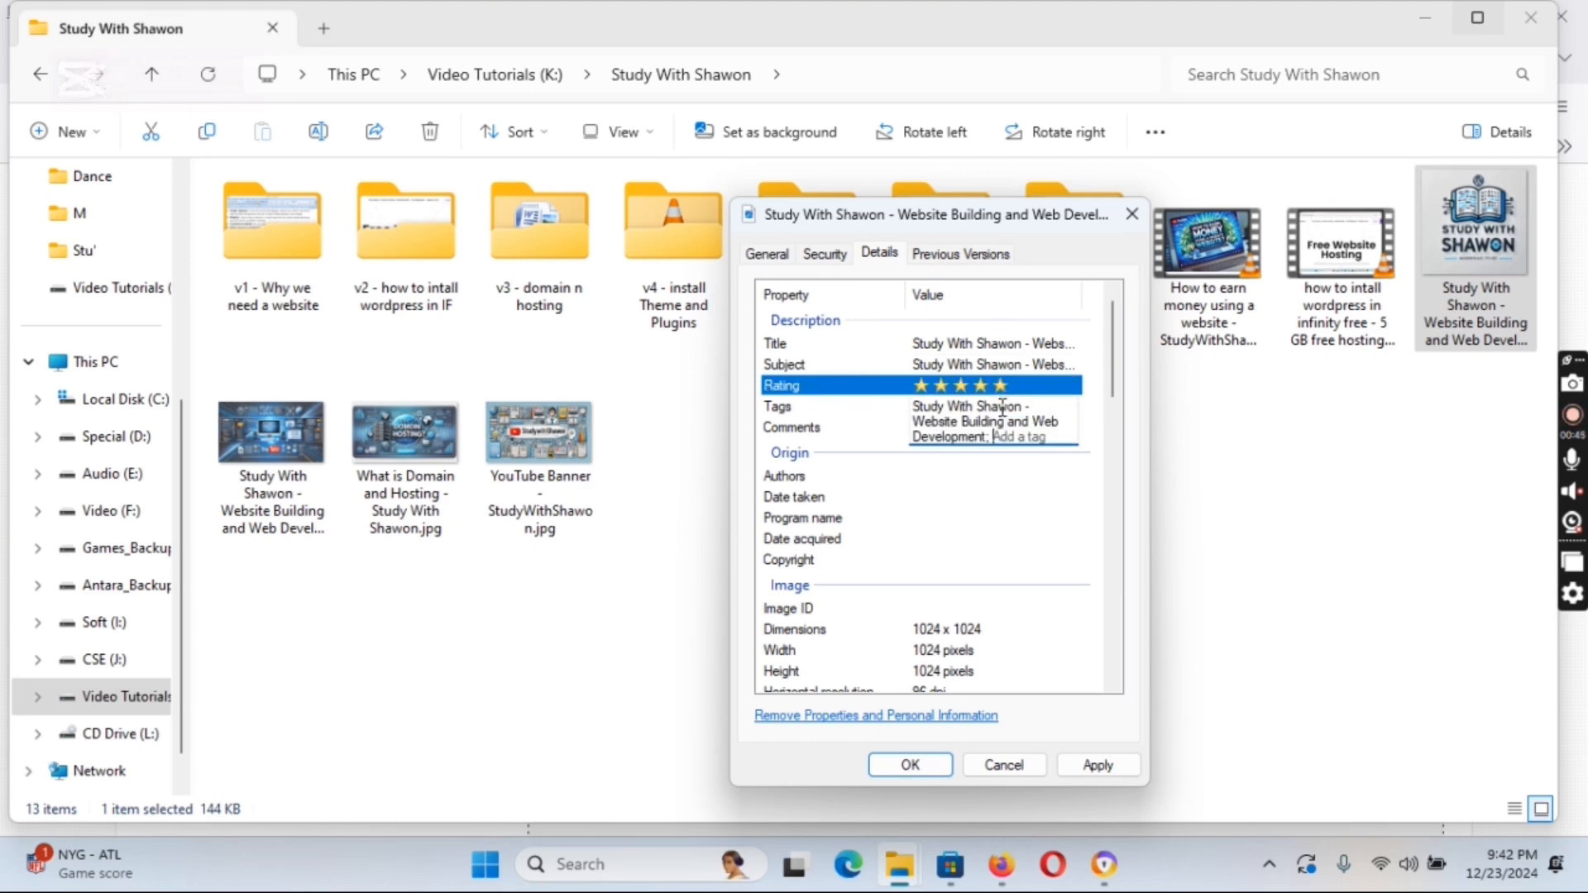
{"action": "left_click", "coordinate": [909, 428]}
{"action": "key", "text": "ctrl+v"}
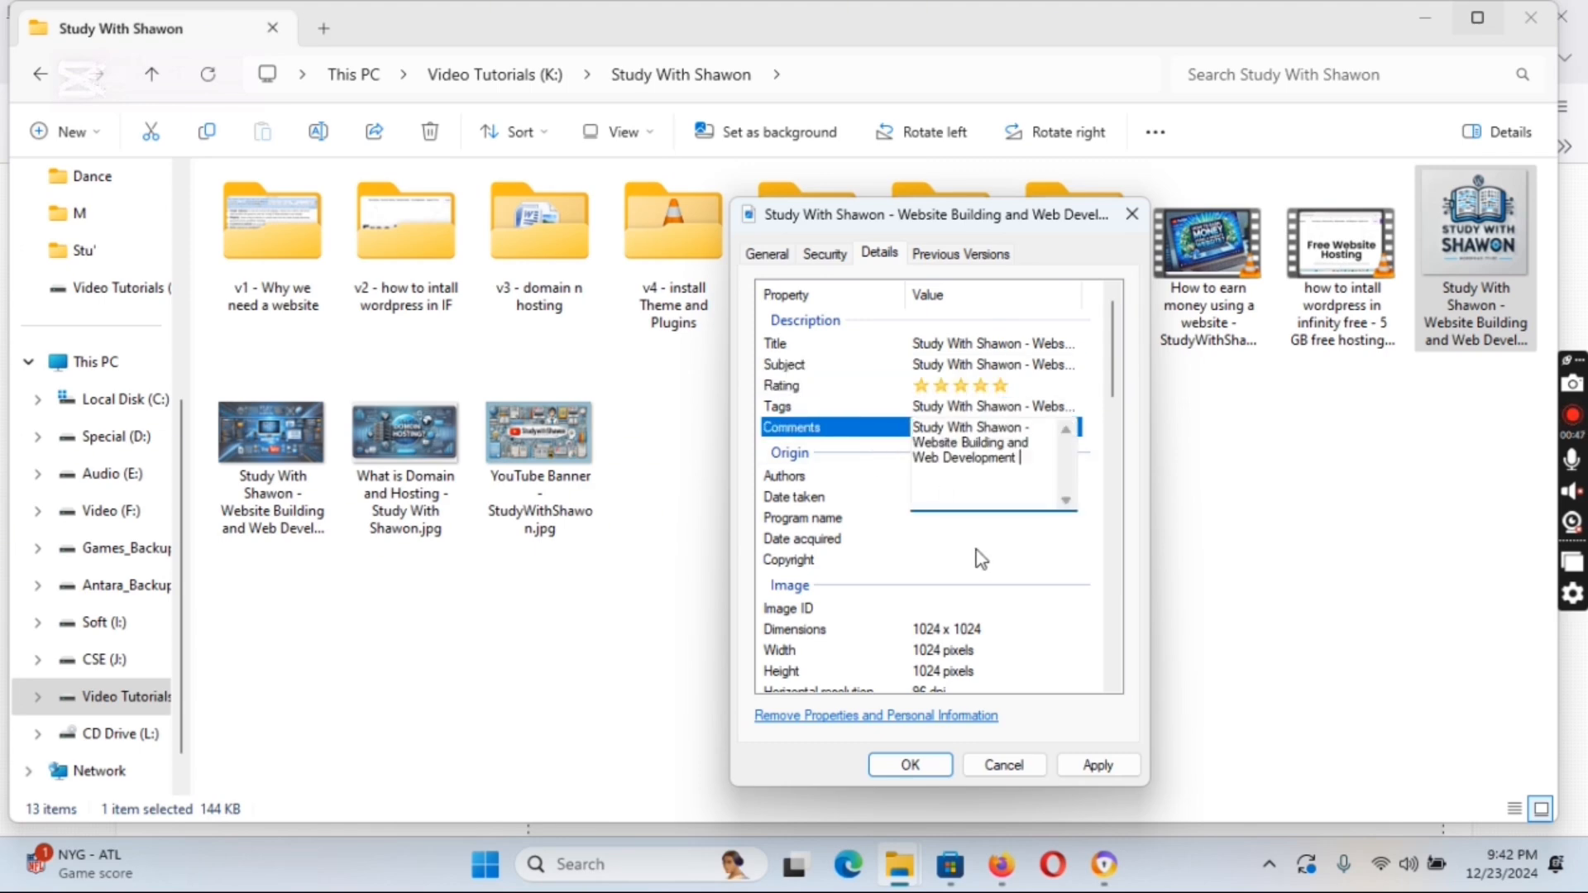
- Set the image's authors and copyright properties to "StudyWithShawon.com" and save the property changes
{"action": "left_click", "coordinate": [974, 552]}
{"action": "left_click", "coordinate": [947, 491]}
{"action": "left_click", "coordinate": [936, 463]}
{"action": "left_click", "coordinate": [937, 476]}
{"action": "key", "text": "ctrl+v"}
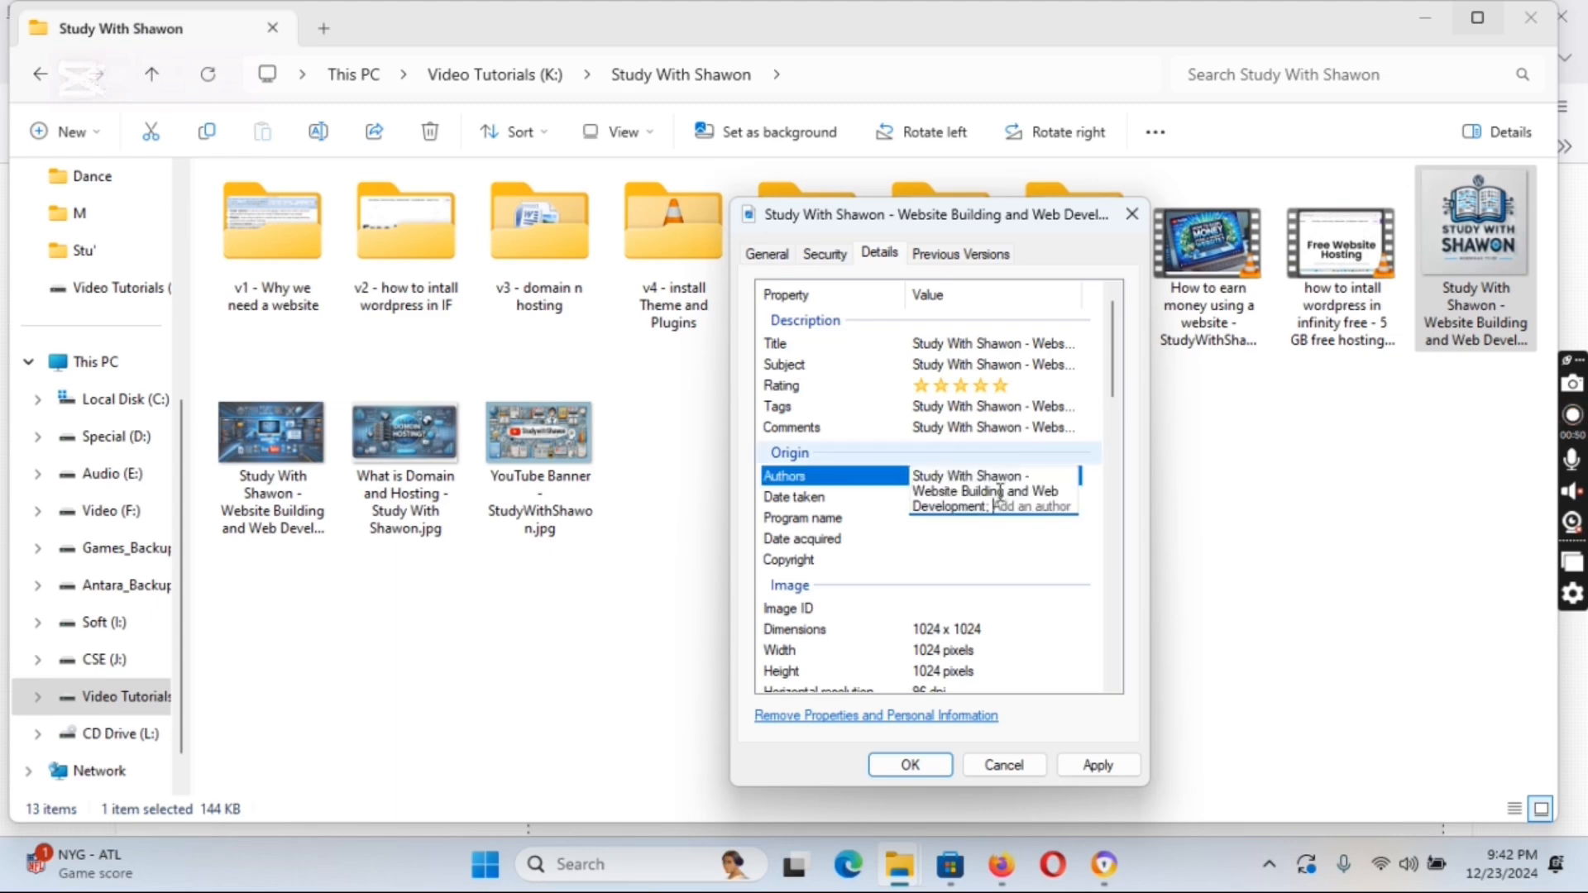
{"action": "key", "text": "ctrl+a"}
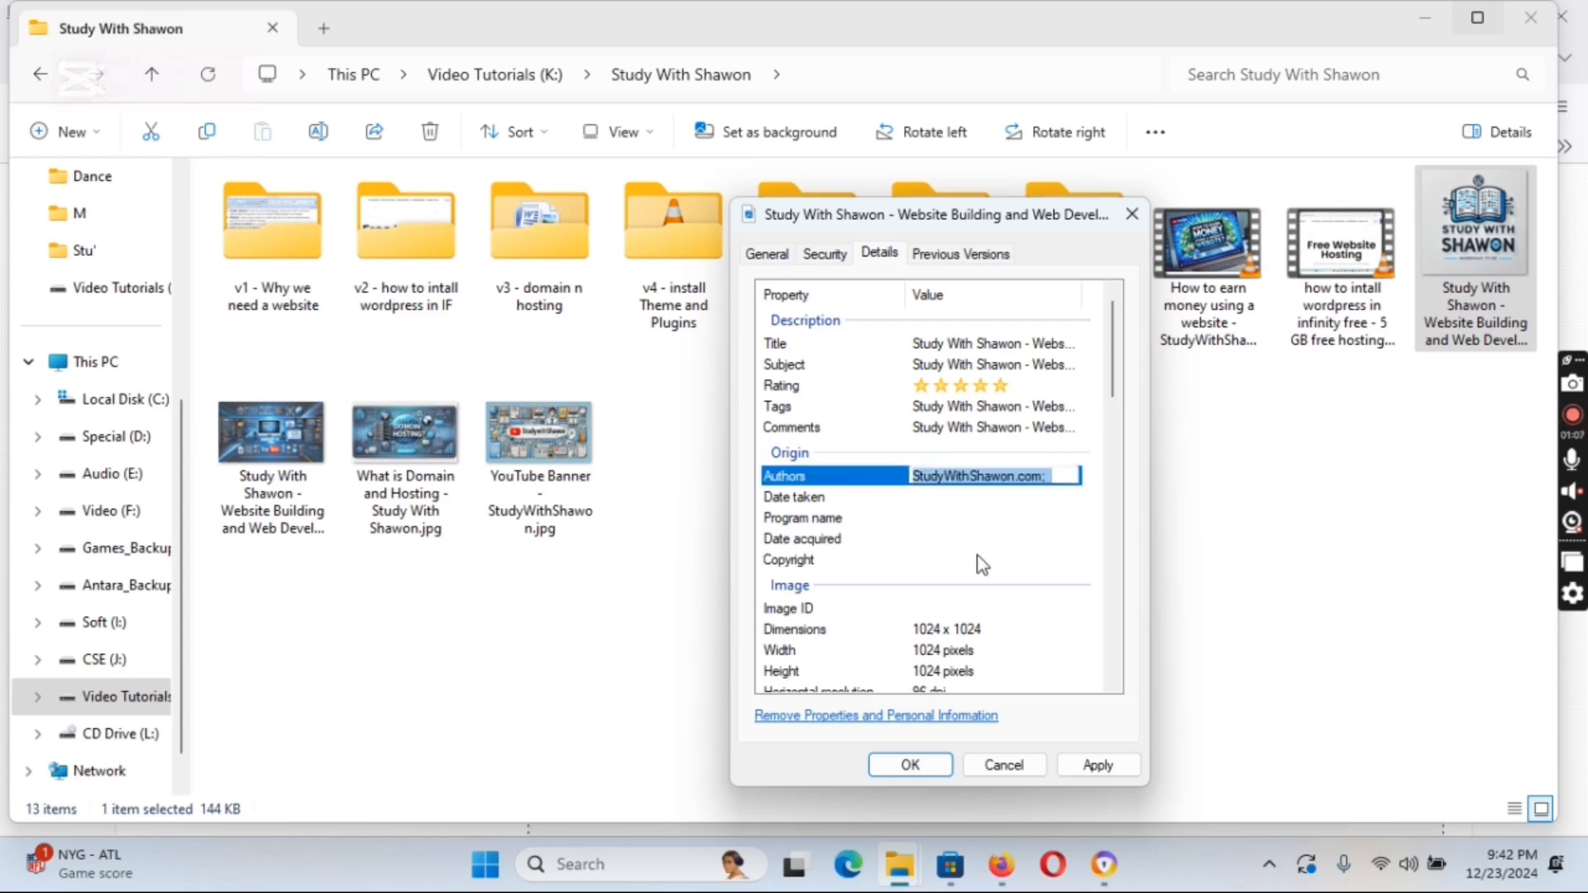
{"action": "left_click", "coordinate": [982, 560]}
{"action": "type", "text": "StudyWithShawon.com;"}
{"action": "left_click", "coordinate": [1083, 768]}
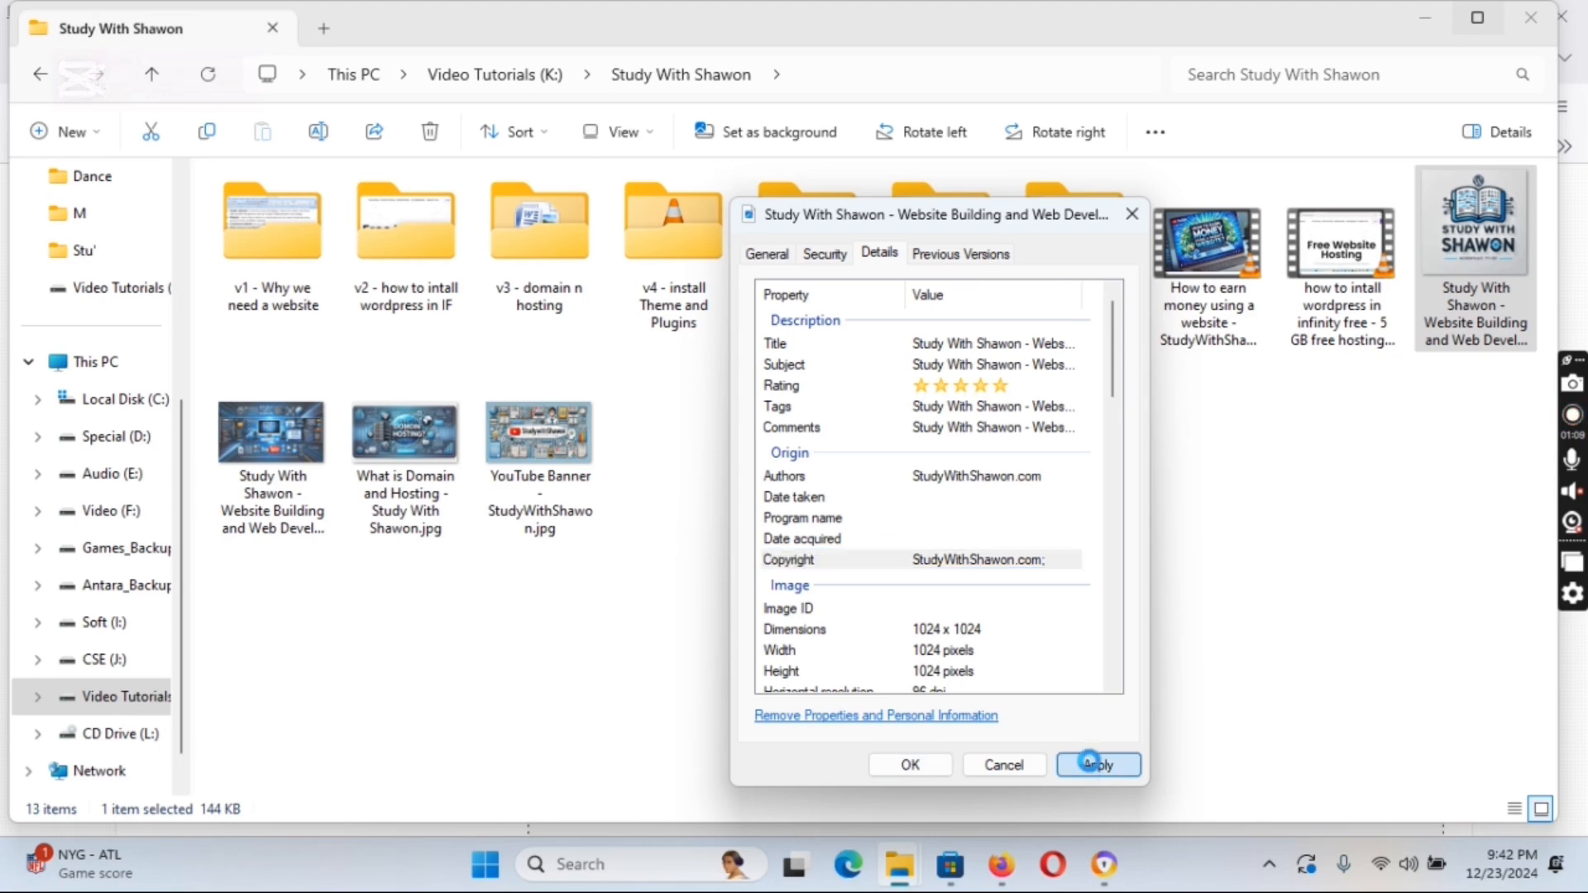
{"action": "left_click", "coordinate": [909, 766]}
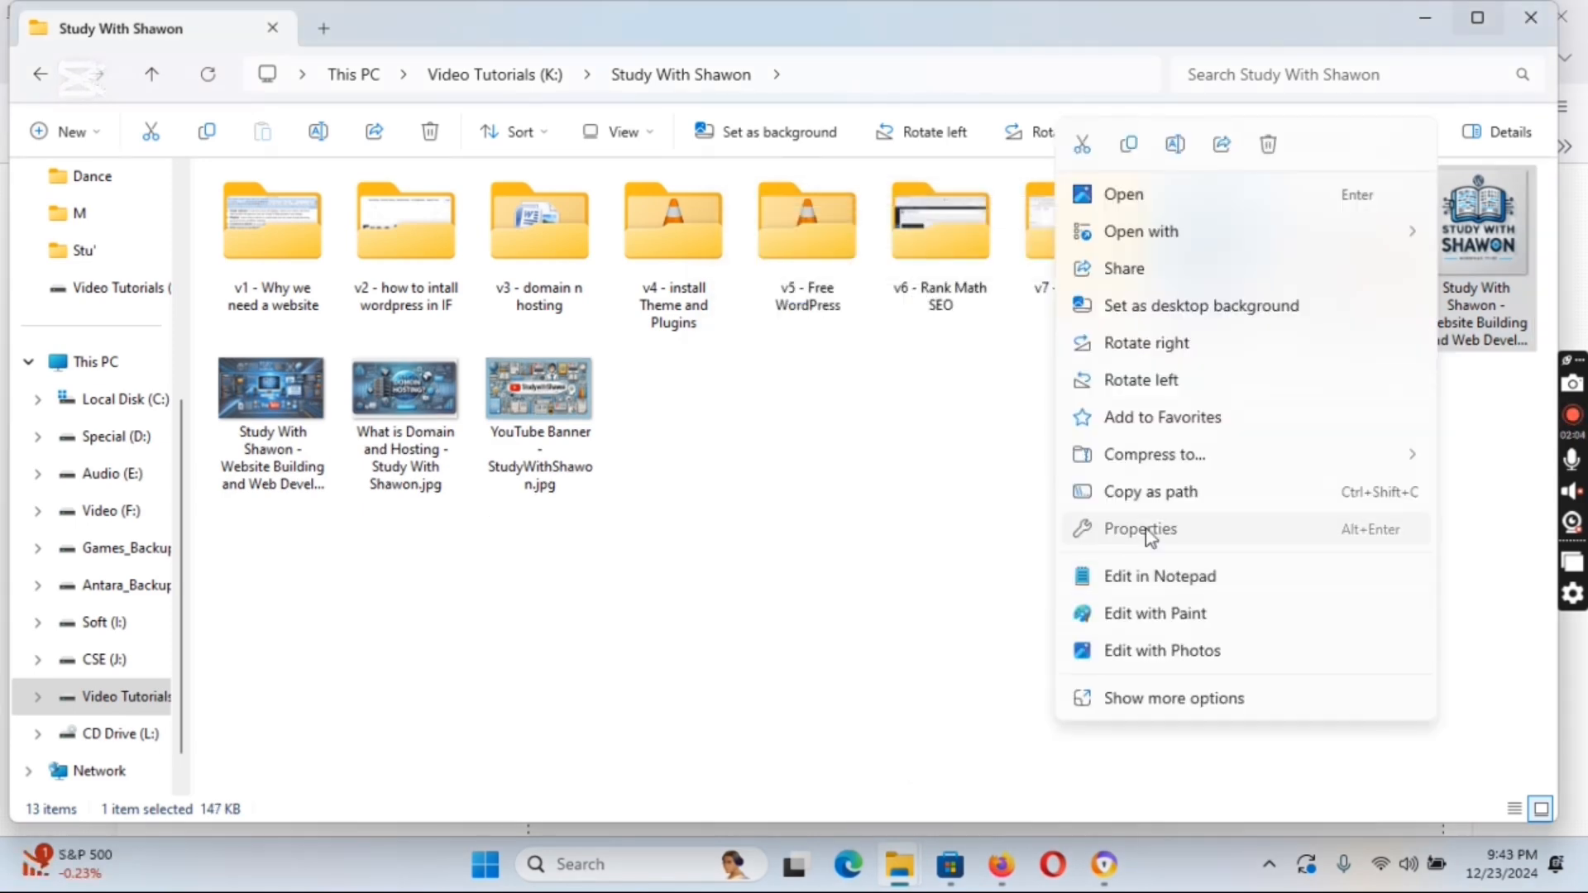
- Reopen the logo's properties to check the saved description and origin details, and close them
{"action": "left_click", "coordinate": [1153, 539]}
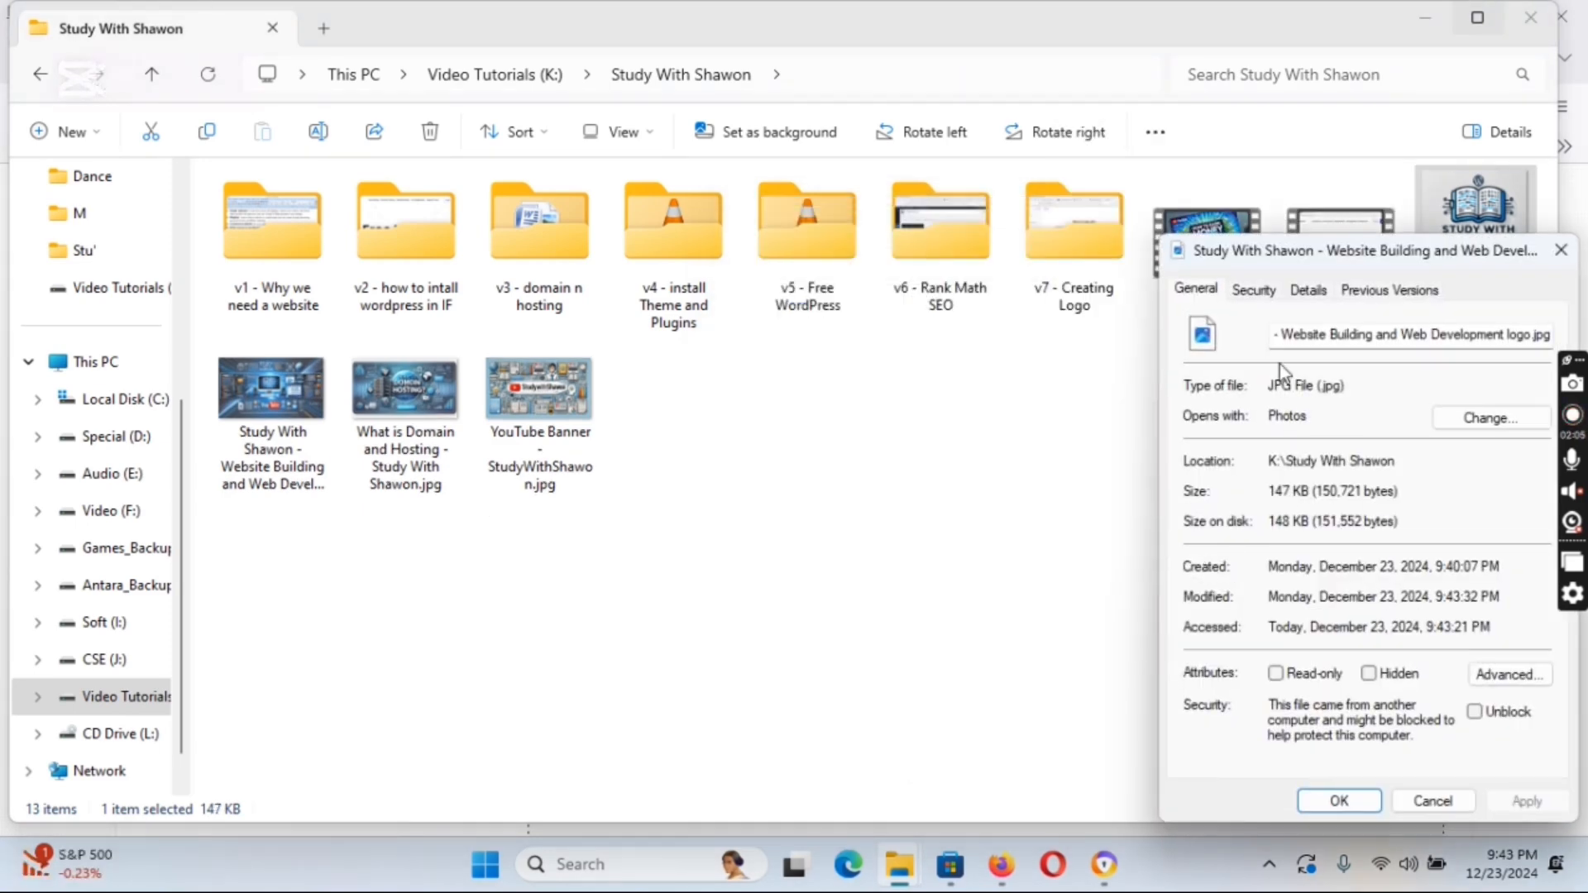
{"action": "left_click", "coordinate": [1271, 296]}
{"action": "left_click", "coordinate": [1295, 291]}
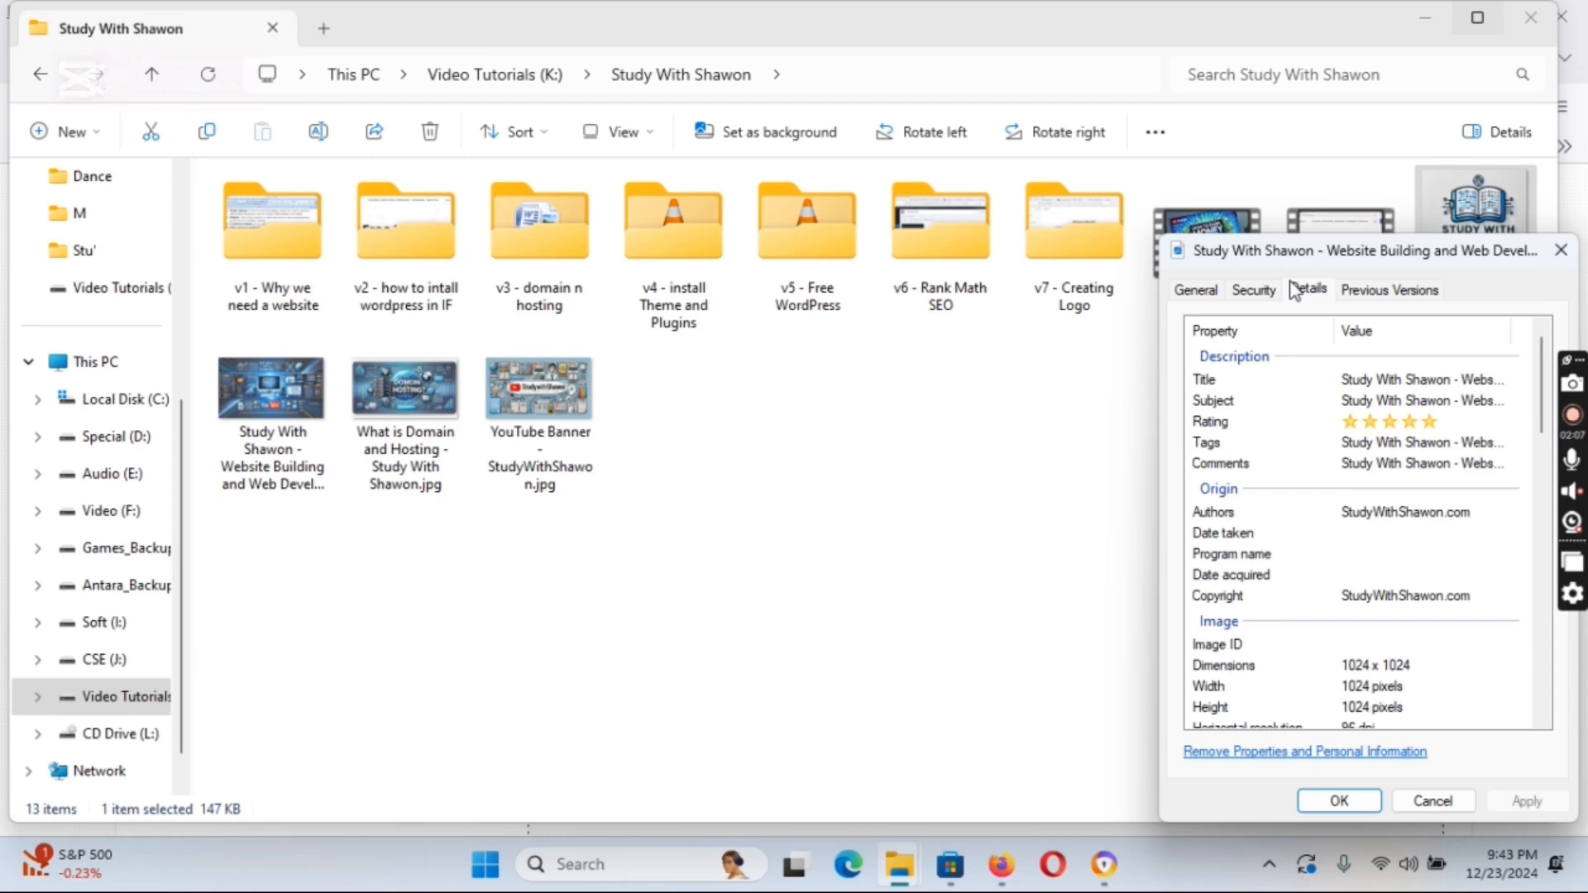
{"action": "left_click", "coordinate": [1346, 799]}
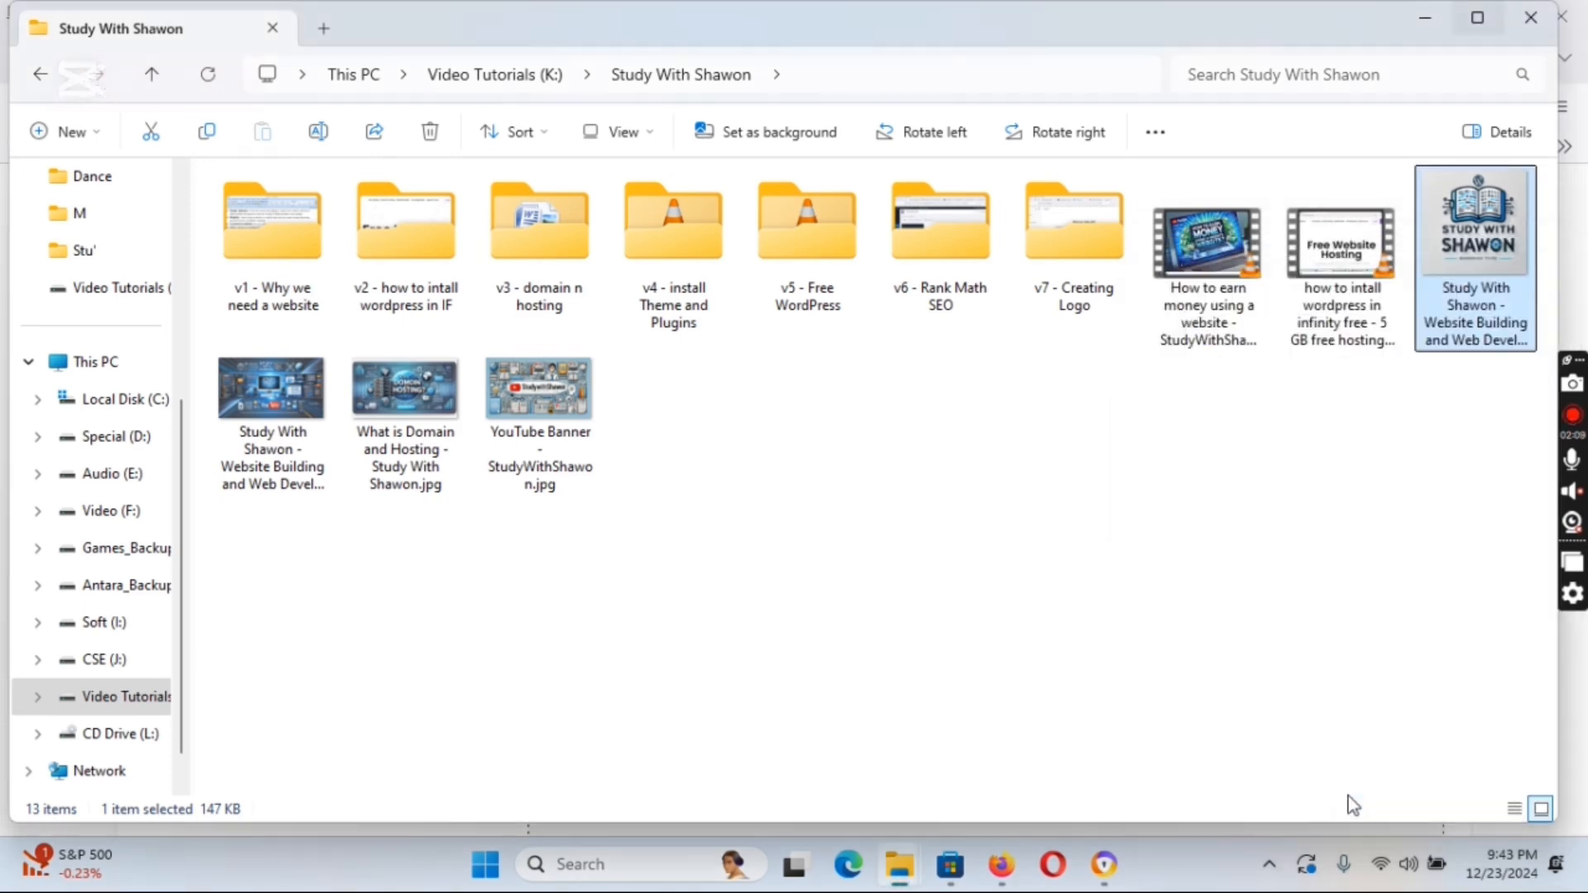
- Switch to the Rank Math setup wizard in Firefox and start a file upload for the Logo for Google
{"action": "left_click", "coordinate": [946, 801]}
{"action": "left_click", "coordinate": [1001, 864]}
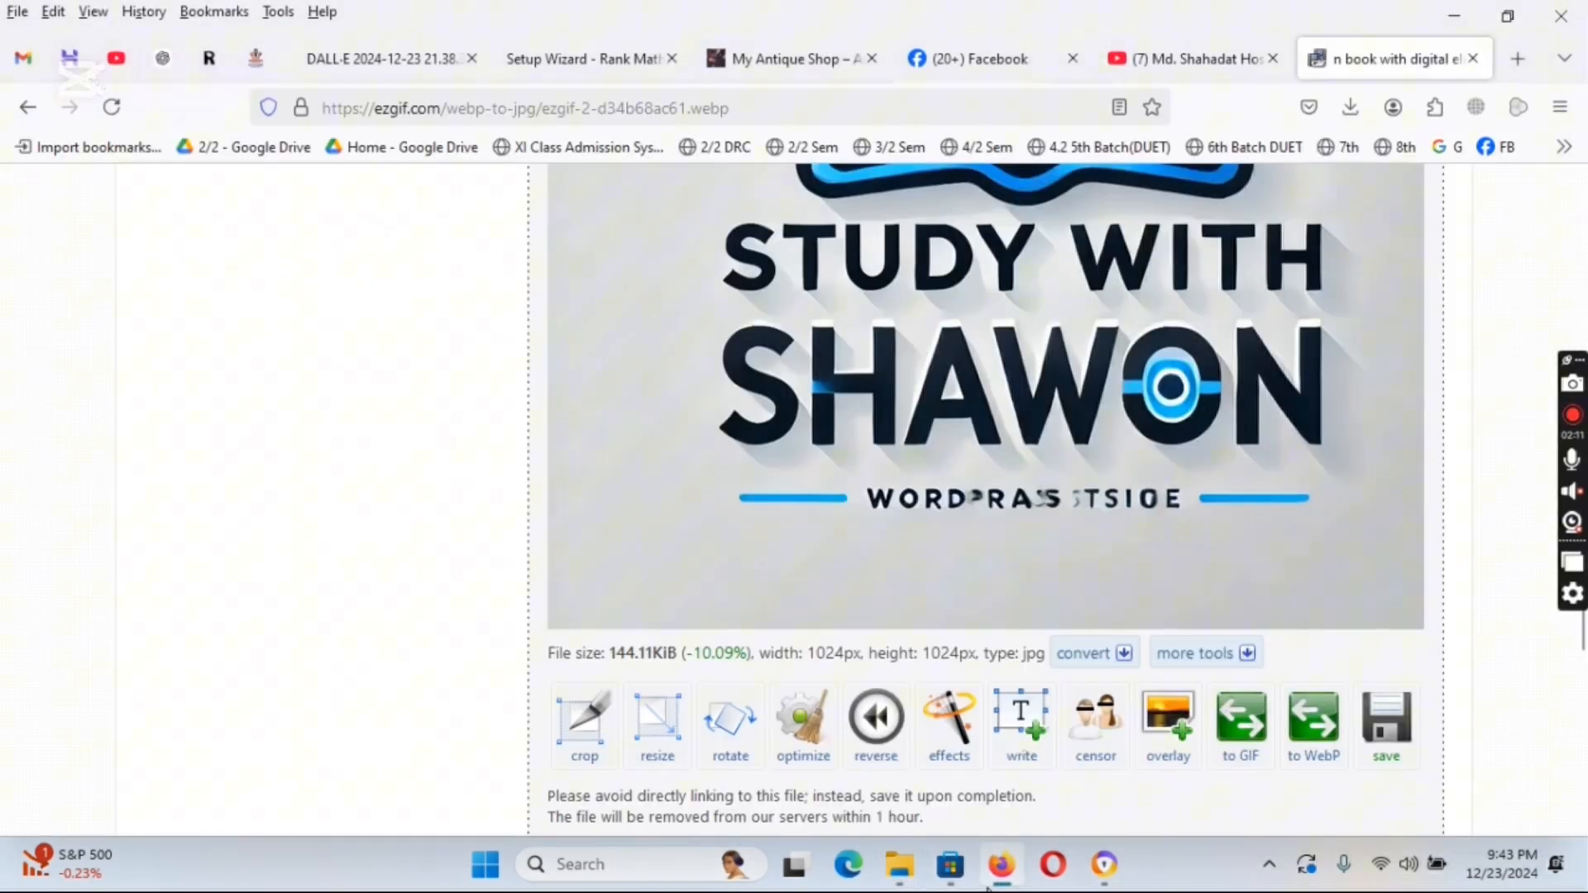
{"action": "left_click", "coordinate": [69, 58]}
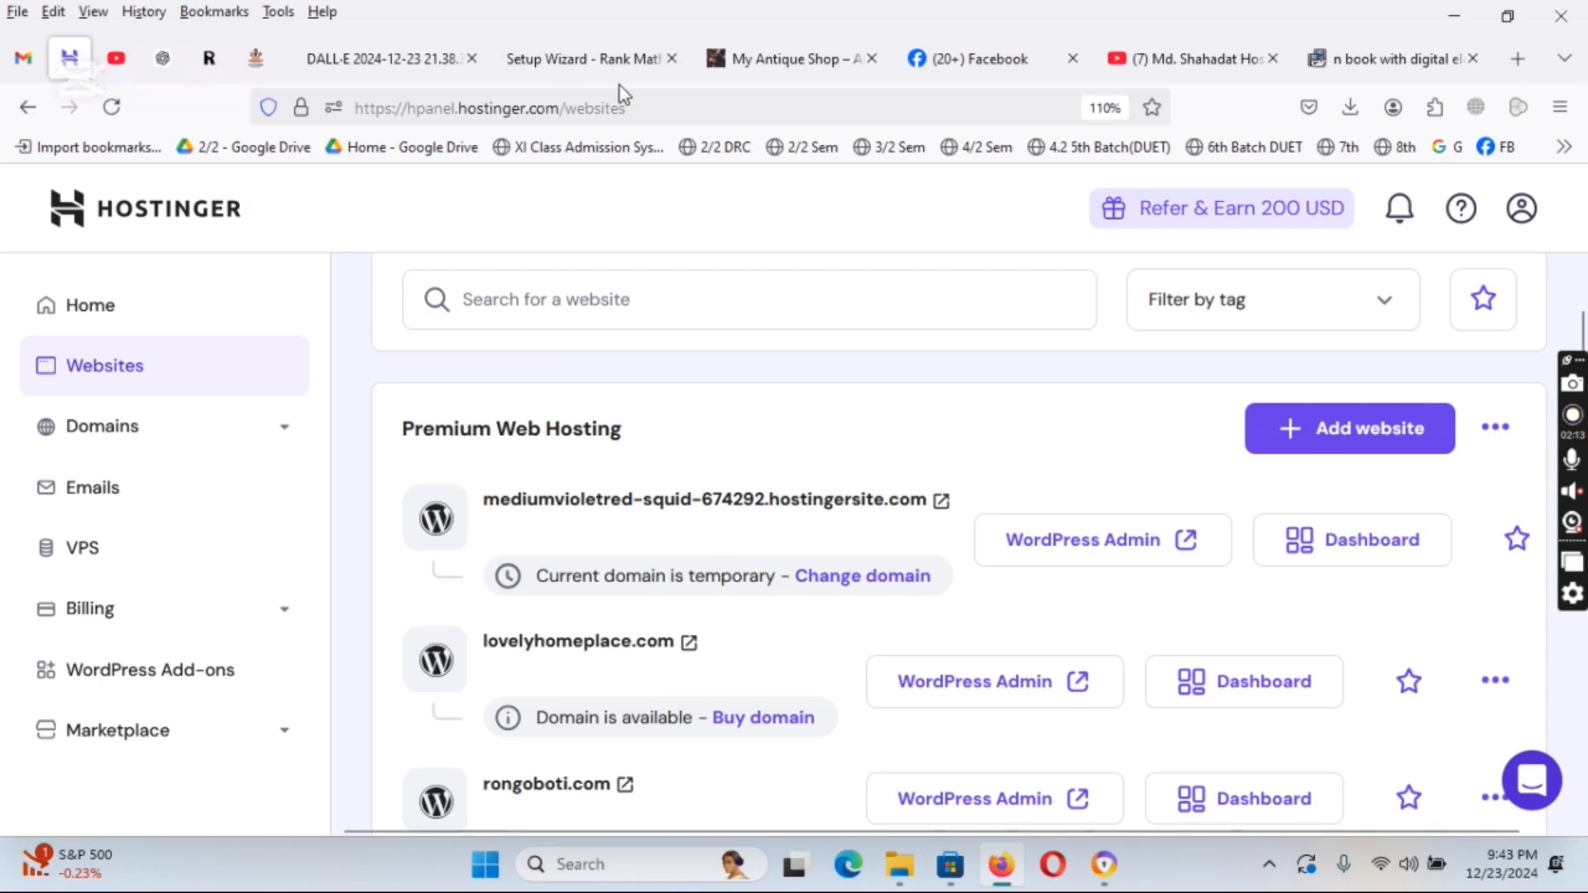
{"action": "left_click", "coordinate": [609, 59]}
{"action": "scroll", "coordinate": [461, 428], "scroll_direction": "up", "scroll_amount": 7}
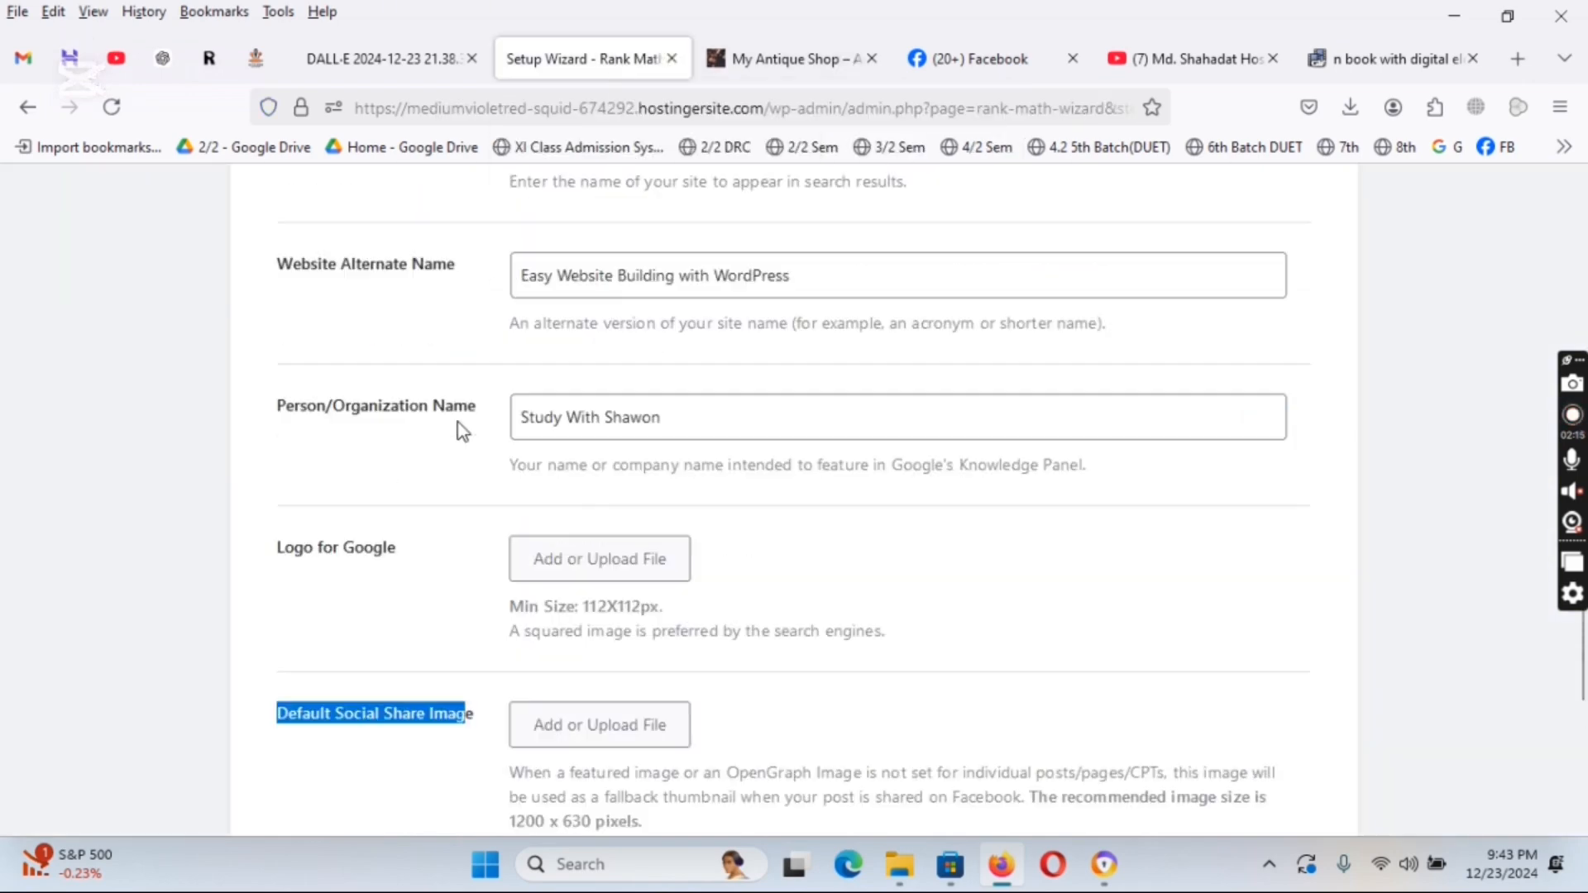
{"action": "scroll", "coordinate": [461, 428], "scroll_direction": "up", "scroll_amount": 3}
{"action": "scroll", "coordinate": [461, 428], "scroll_direction": "down", "scroll_amount": 8}
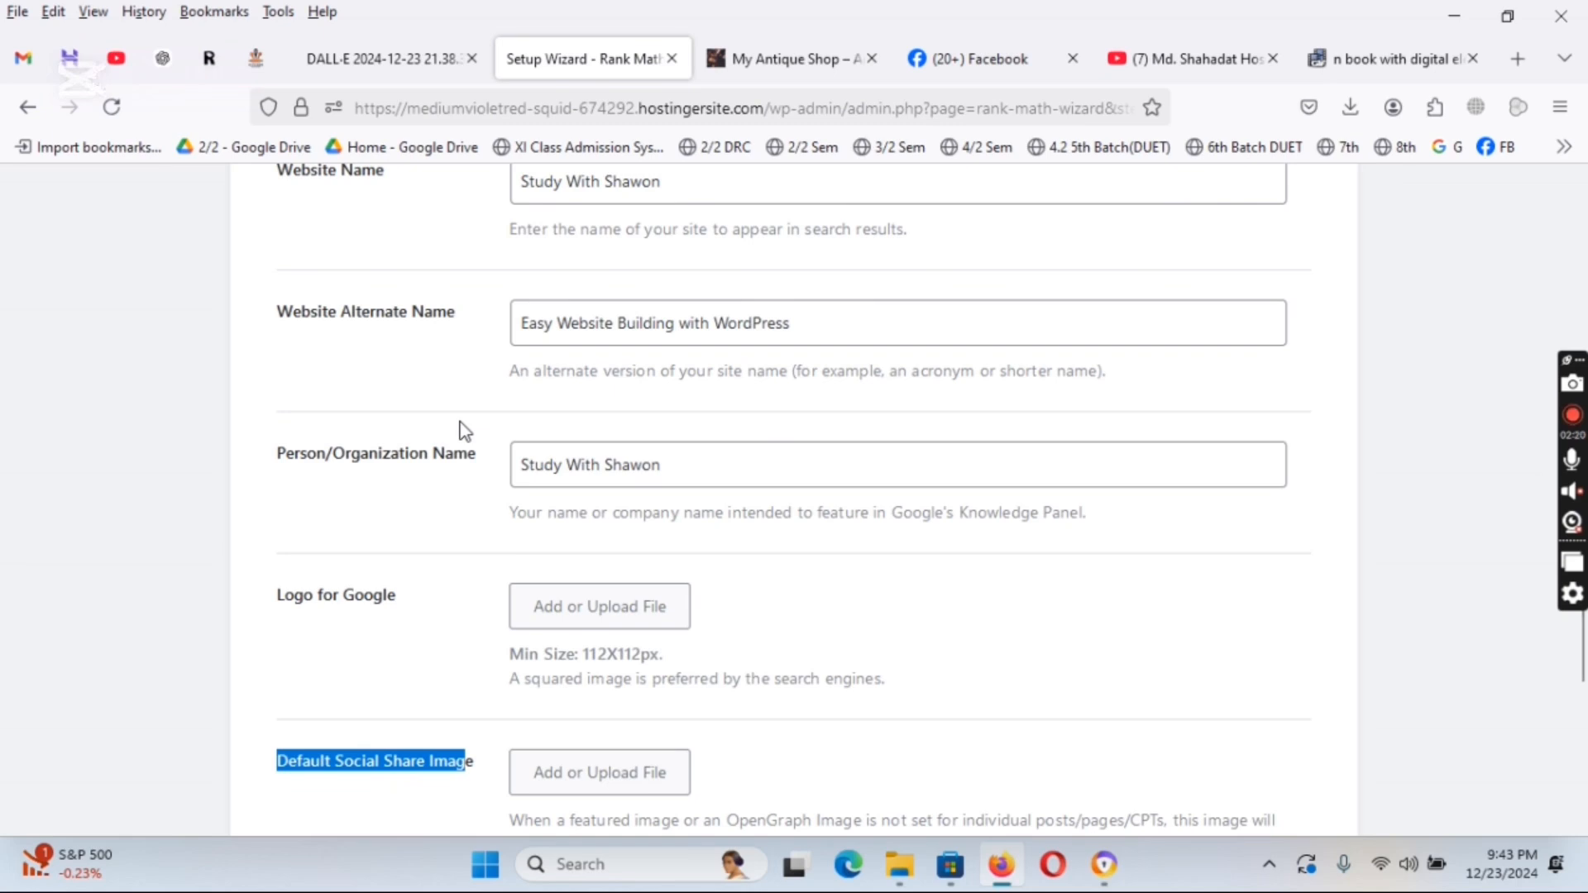
{"action": "scroll", "coordinate": [465, 431], "scroll_direction": "down", "scroll_amount": 3}
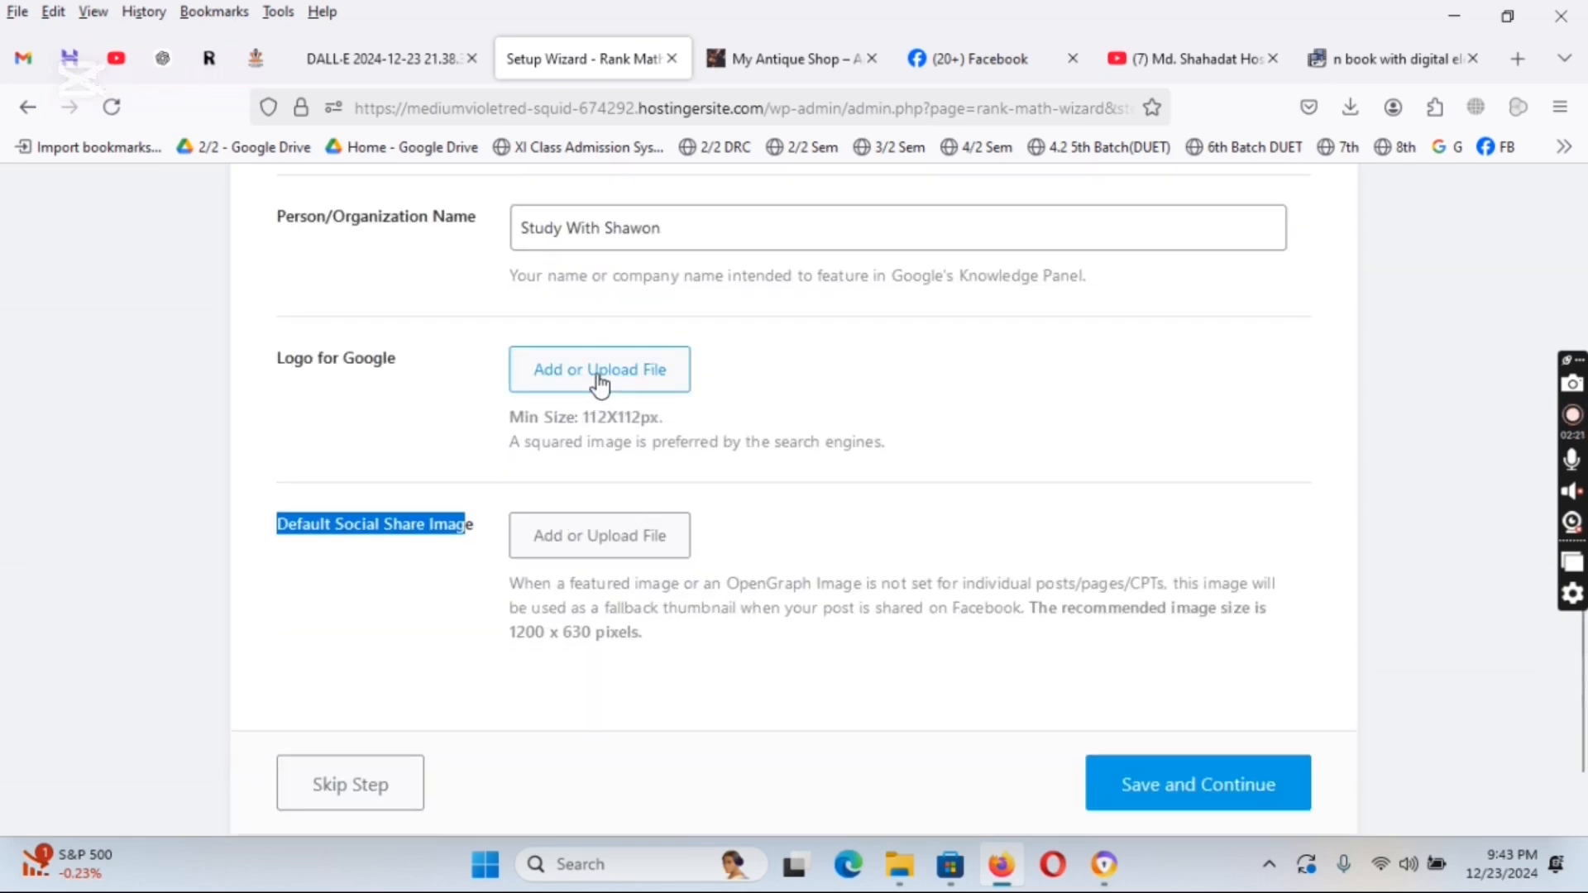
{"action": "left_click", "coordinate": [650, 362]}
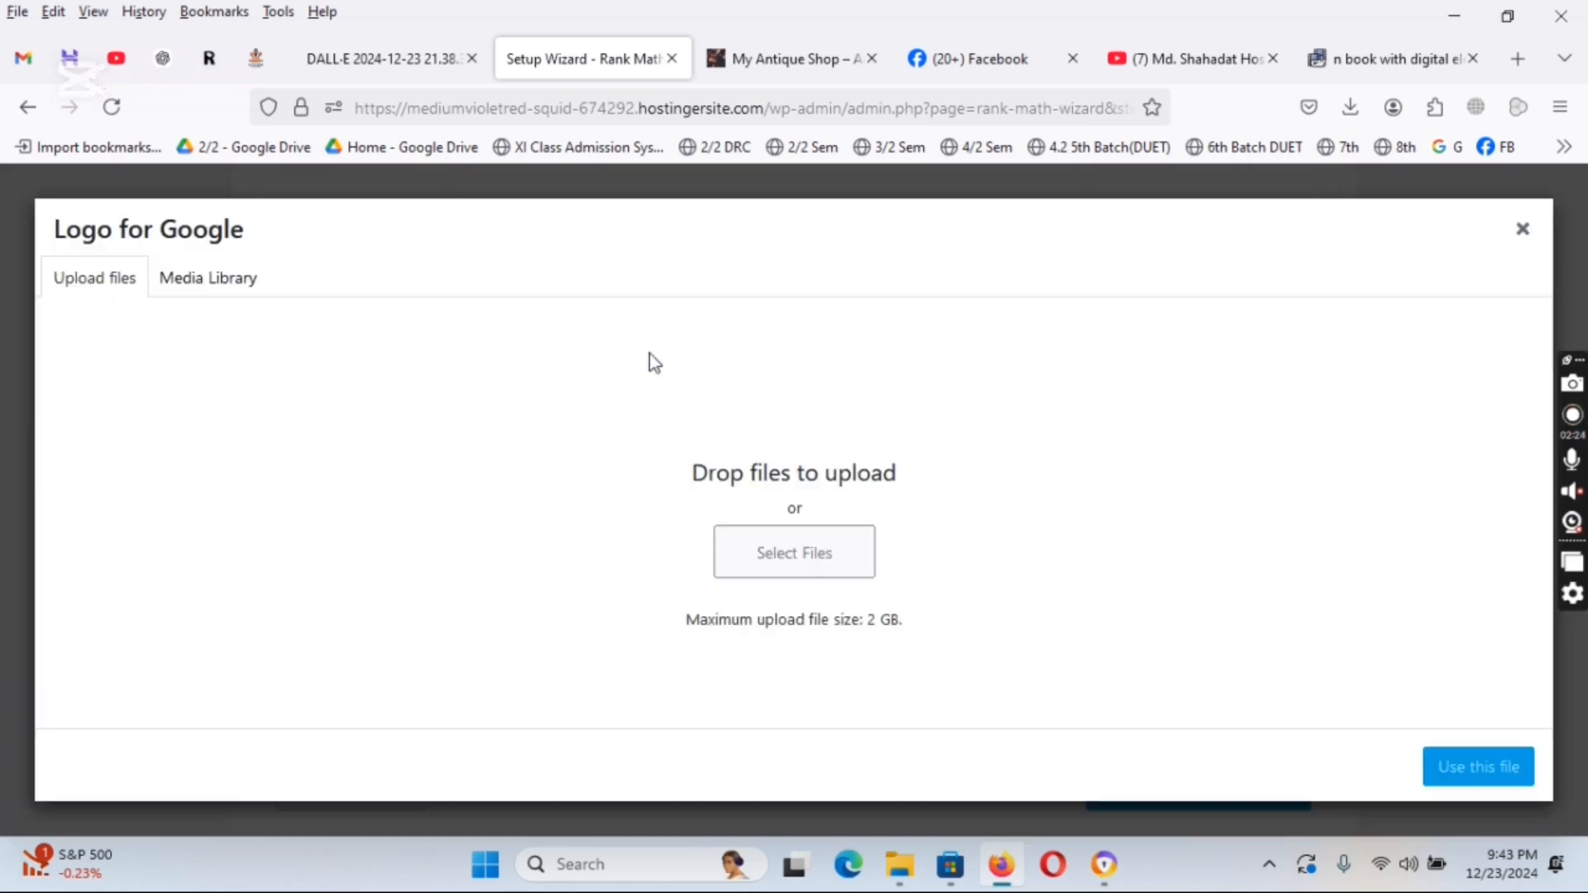
{"action": "left_click", "coordinate": [776, 579]}
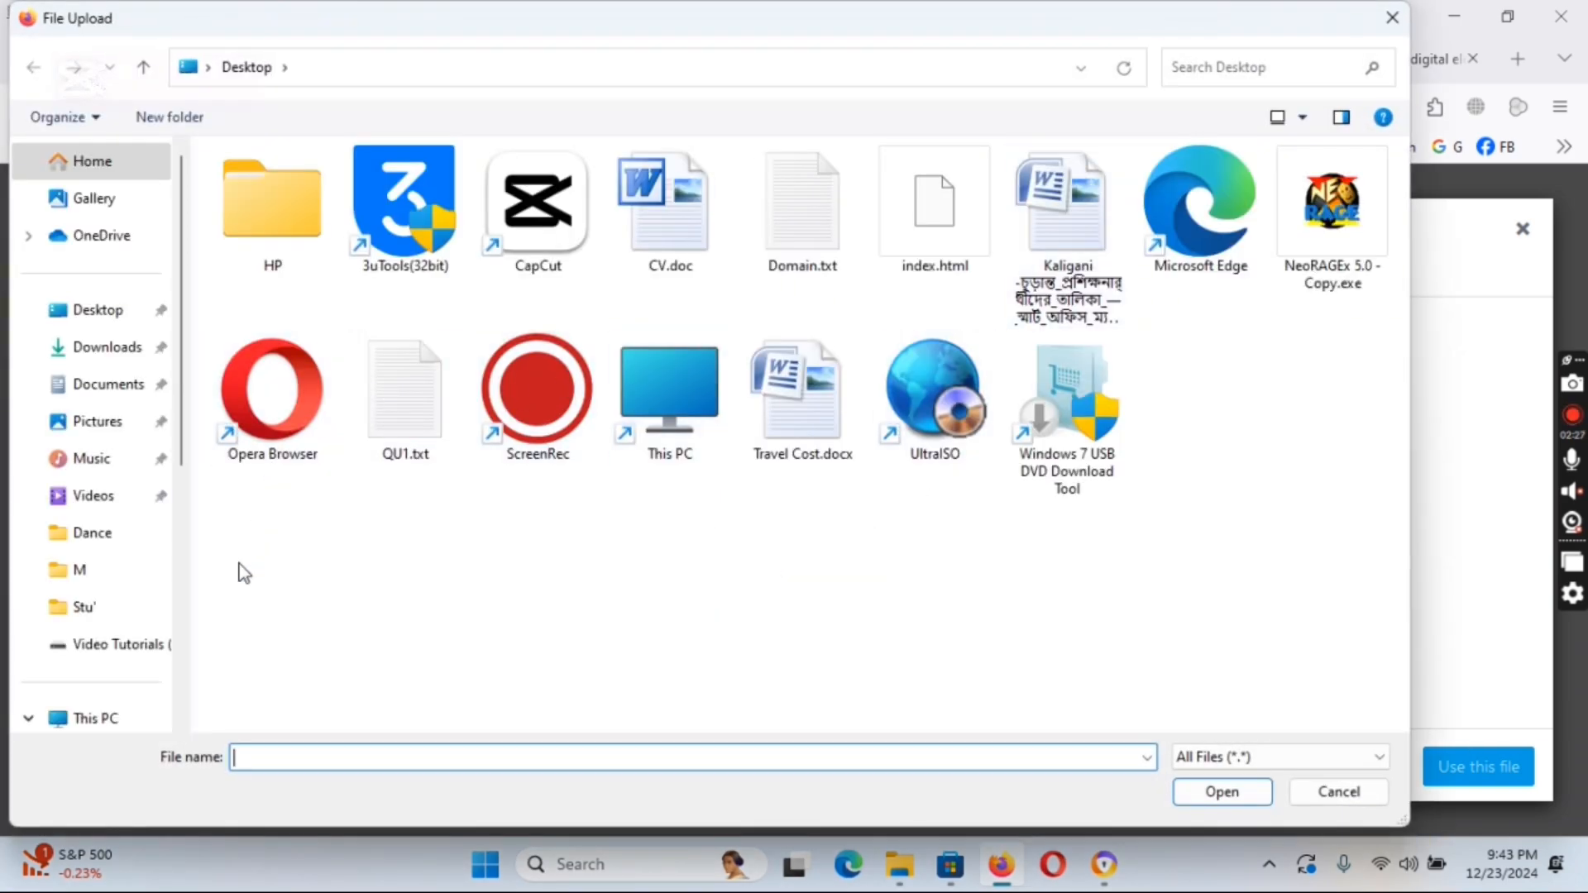
- Browse to the Study With Shawon folder on the Video Tutorials (K:) drive for the upload
{"action": "scroll", "coordinate": [141, 557], "scroll_direction": "down", "scroll_amount": 3}
{"action": "scroll", "coordinate": [136, 625], "scroll_direction": "down", "scroll_amount": 1}
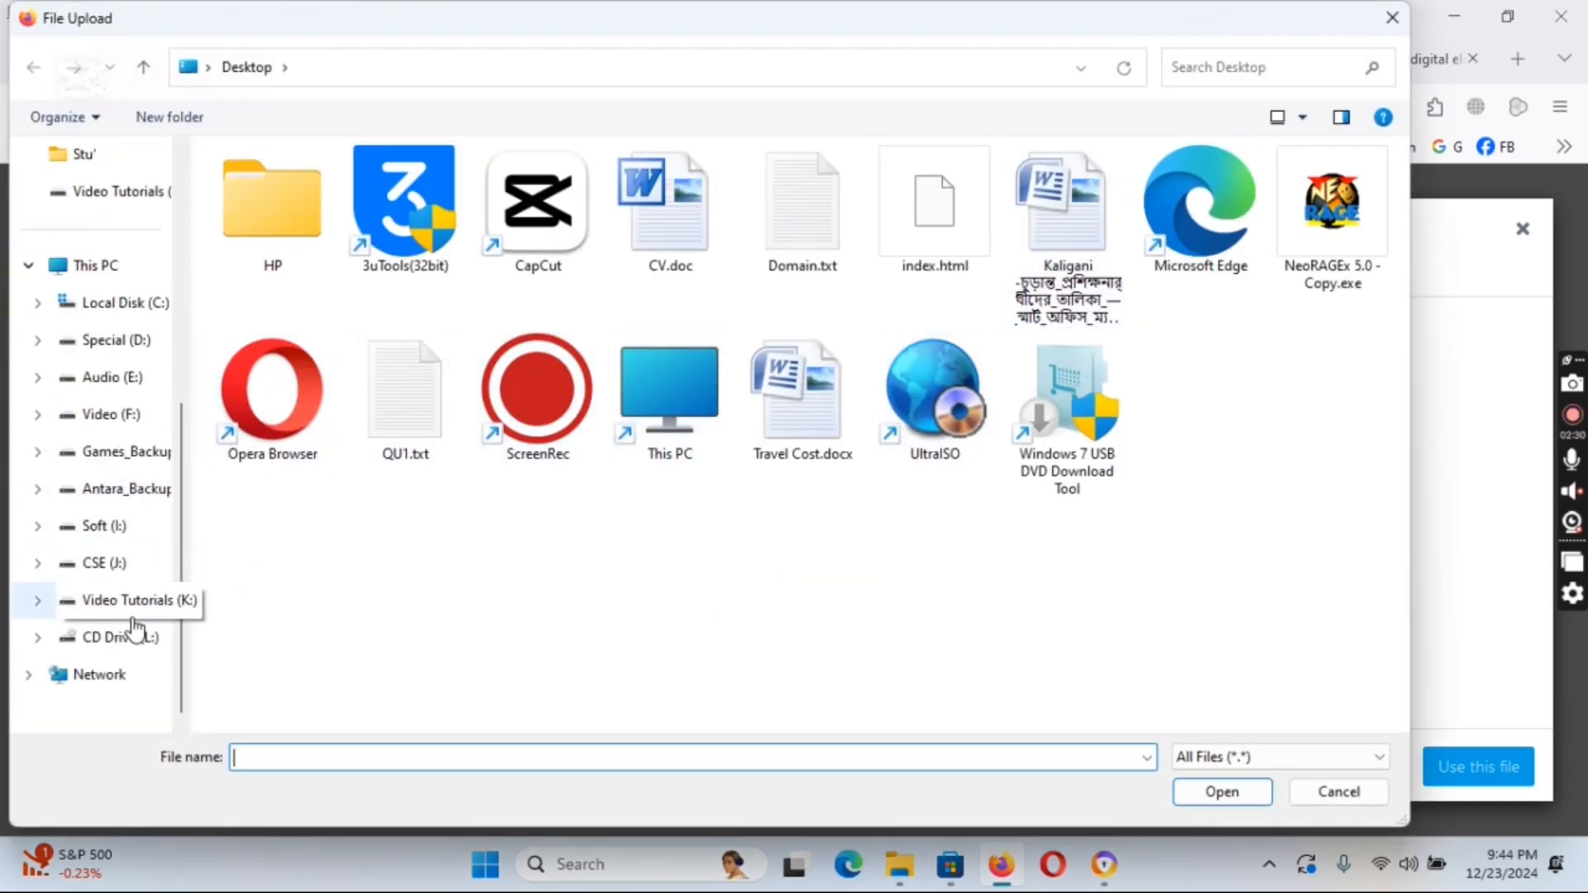
{"action": "left_click", "coordinate": [87, 564]}
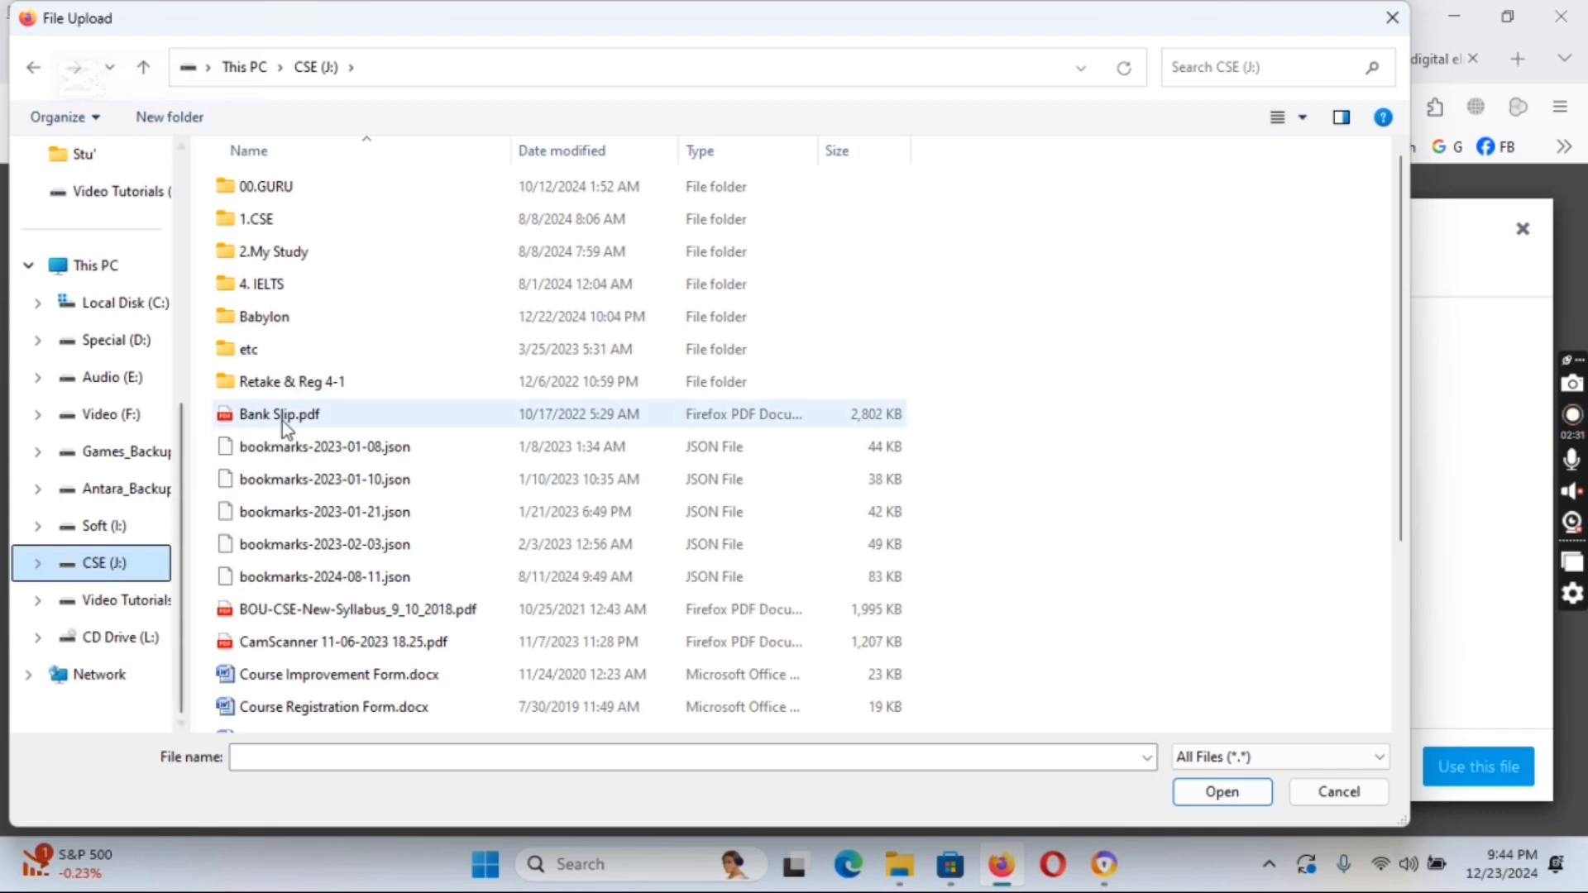
{"action": "left_click", "coordinate": [125, 599]}
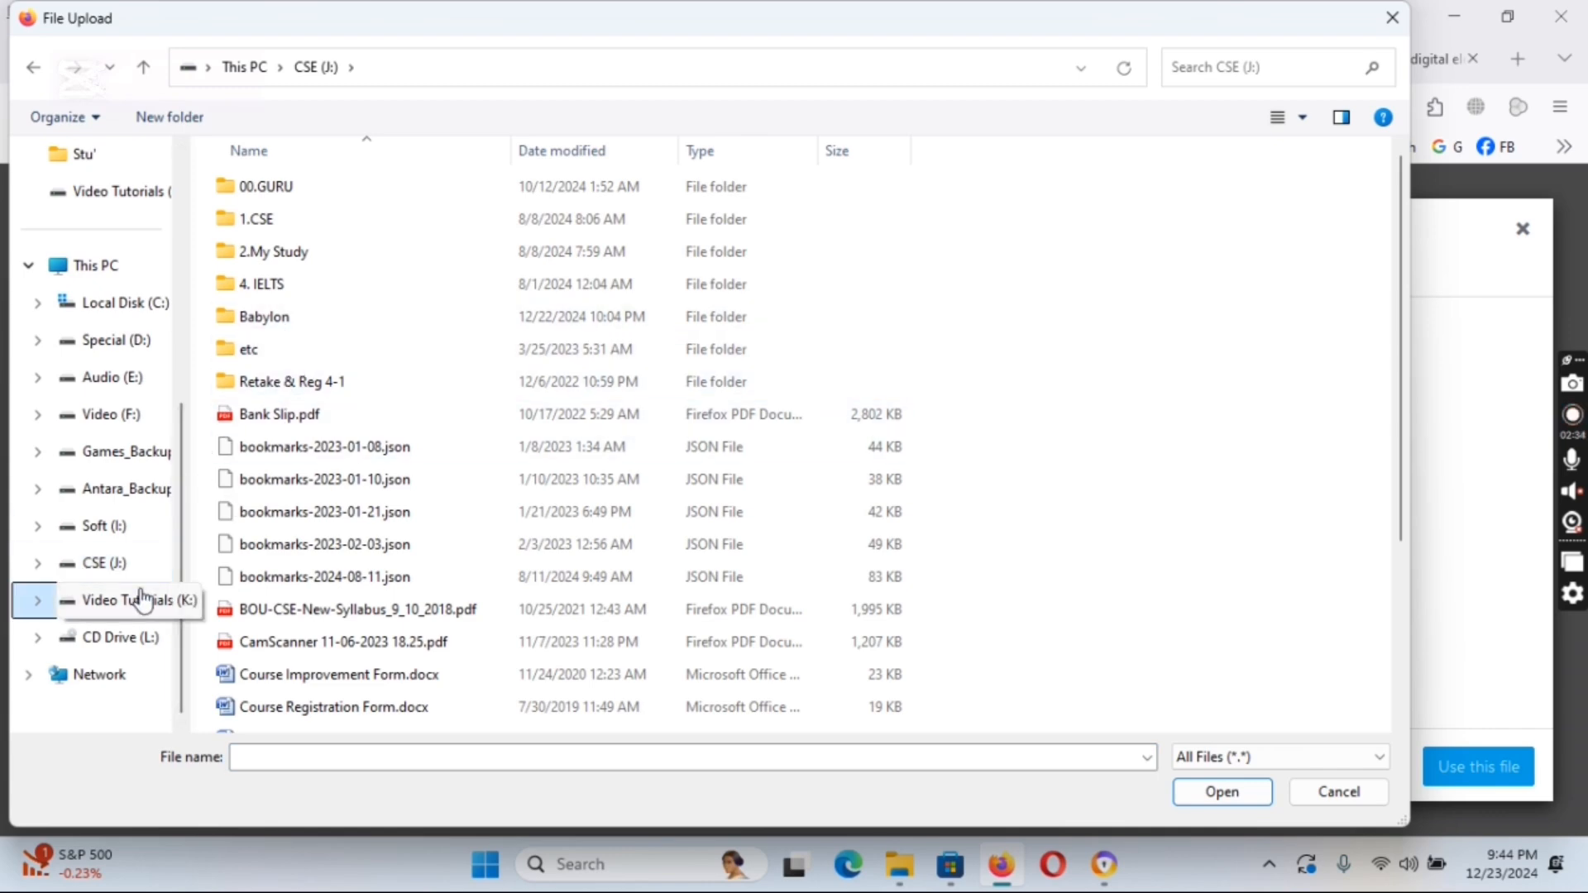
{"action": "double_click", "coordinate": [252, 509]}
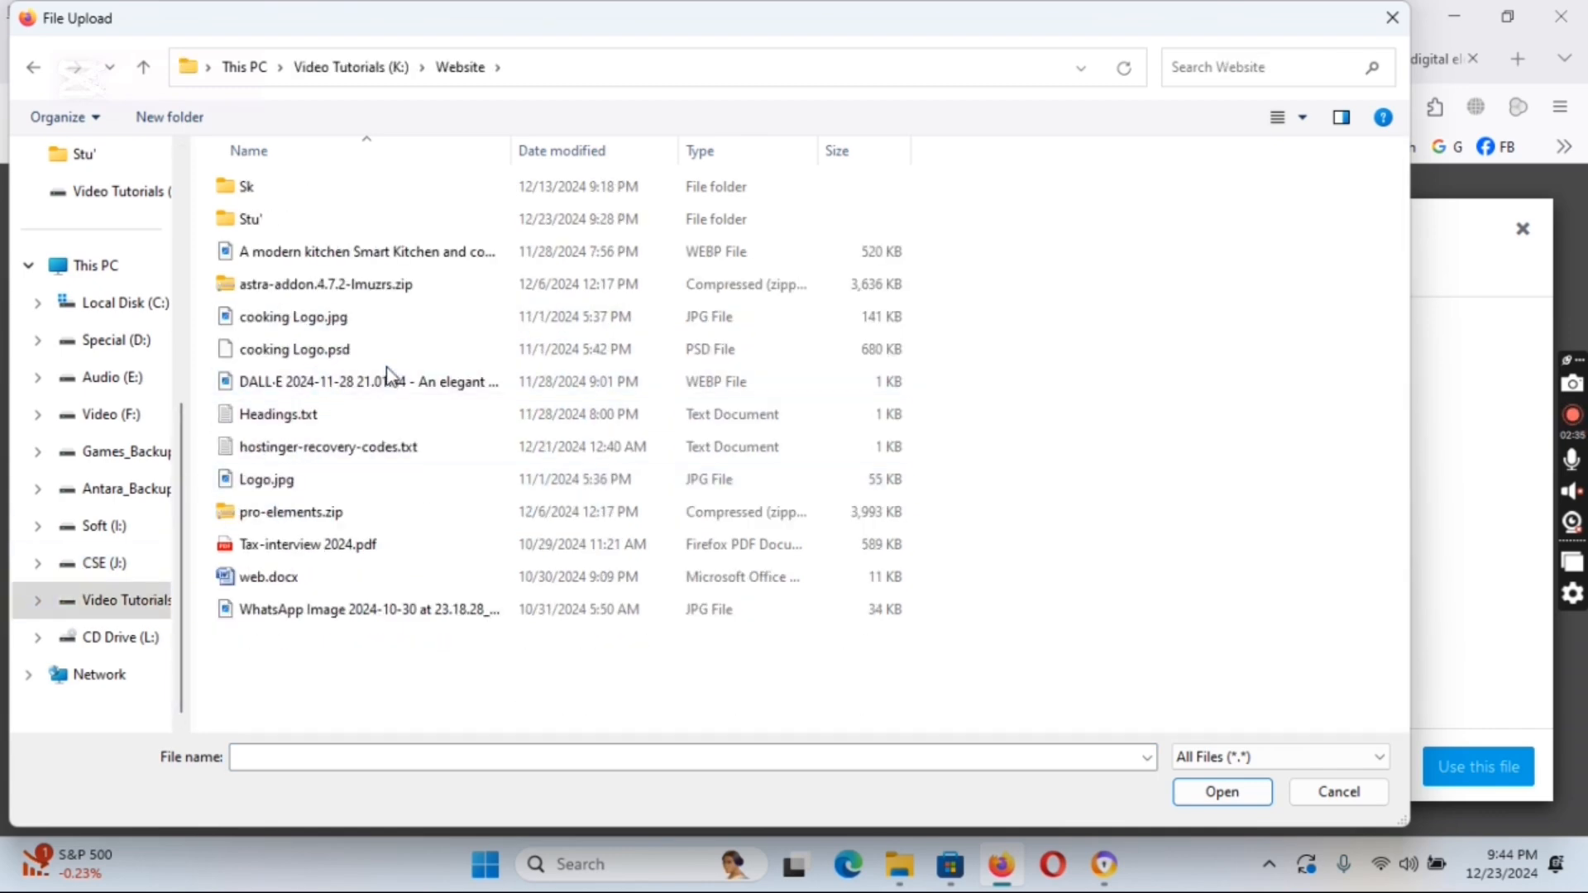
{"action": "left_click", "coordinate": [131, 601]}
{"action": "double_click", "coordinate": [304, 446]}
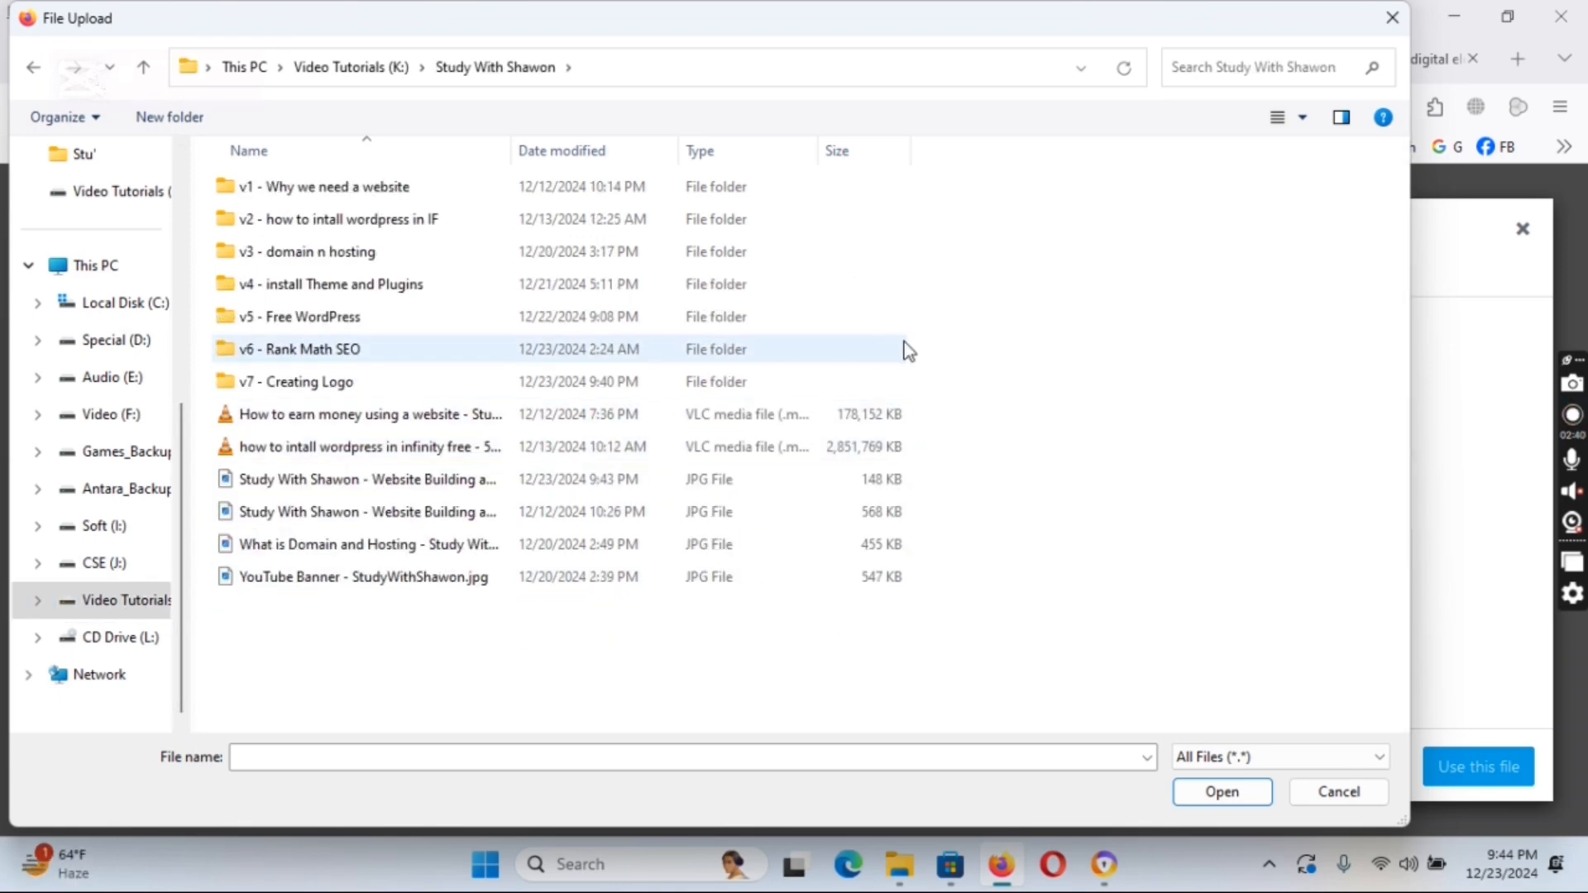
- Show the folder's files as large icons and upload the Study With Shawon logo JPG
{"action": "right_click", "coordinate": [376, 609]}
{"action": "mouse_move", "coordinate": [475, 362]}
{"action": "left_click", "coordinate": [762, 381]}
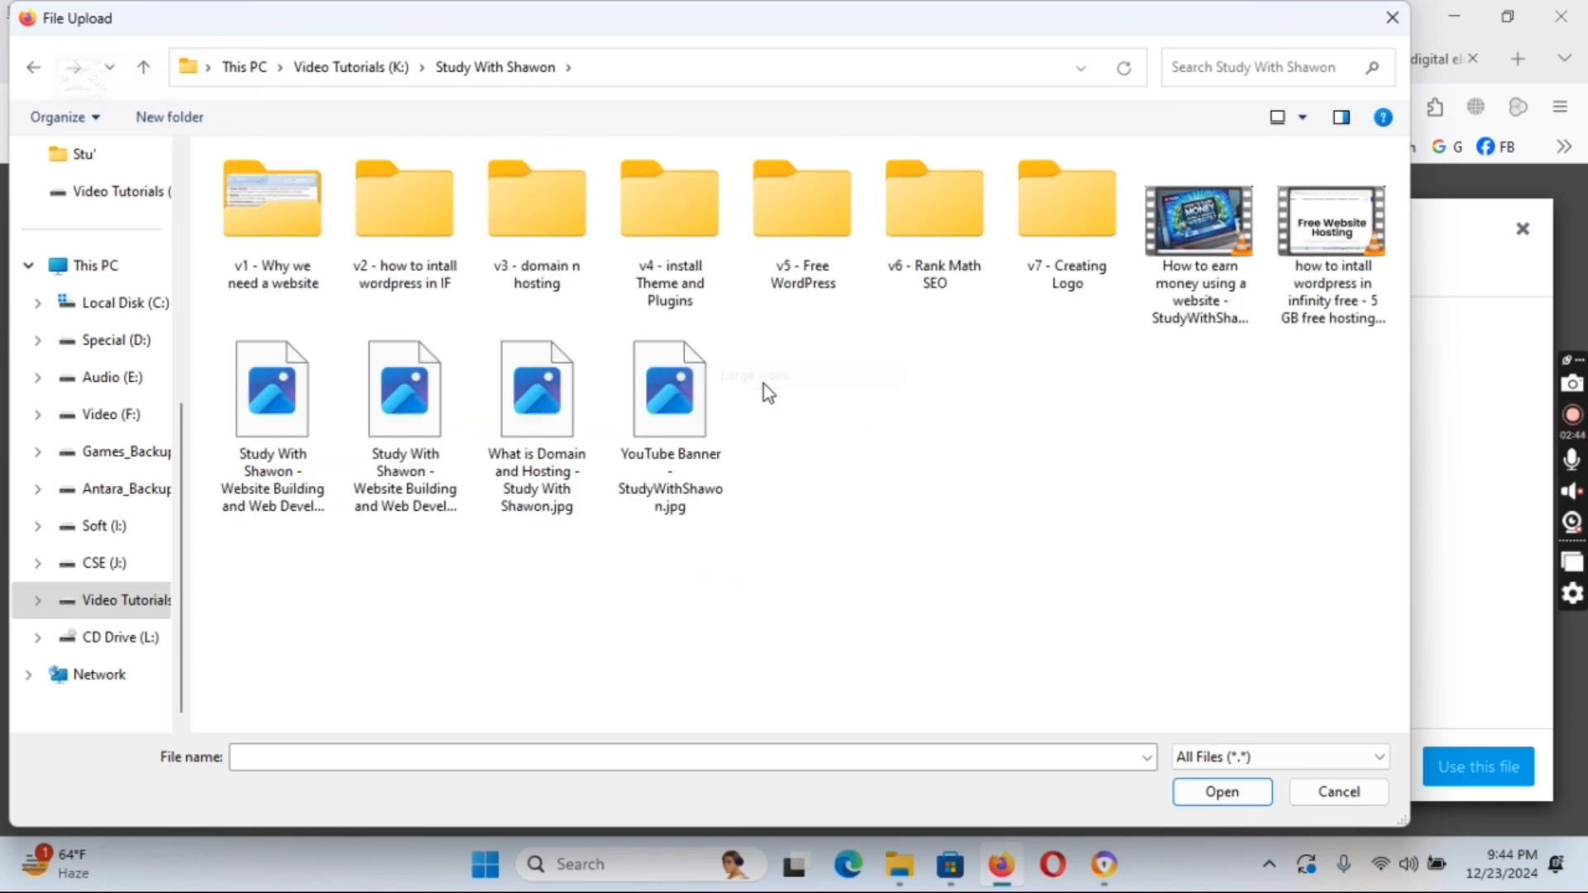
{"action": "double_click", "coordinate": [324, 445]}
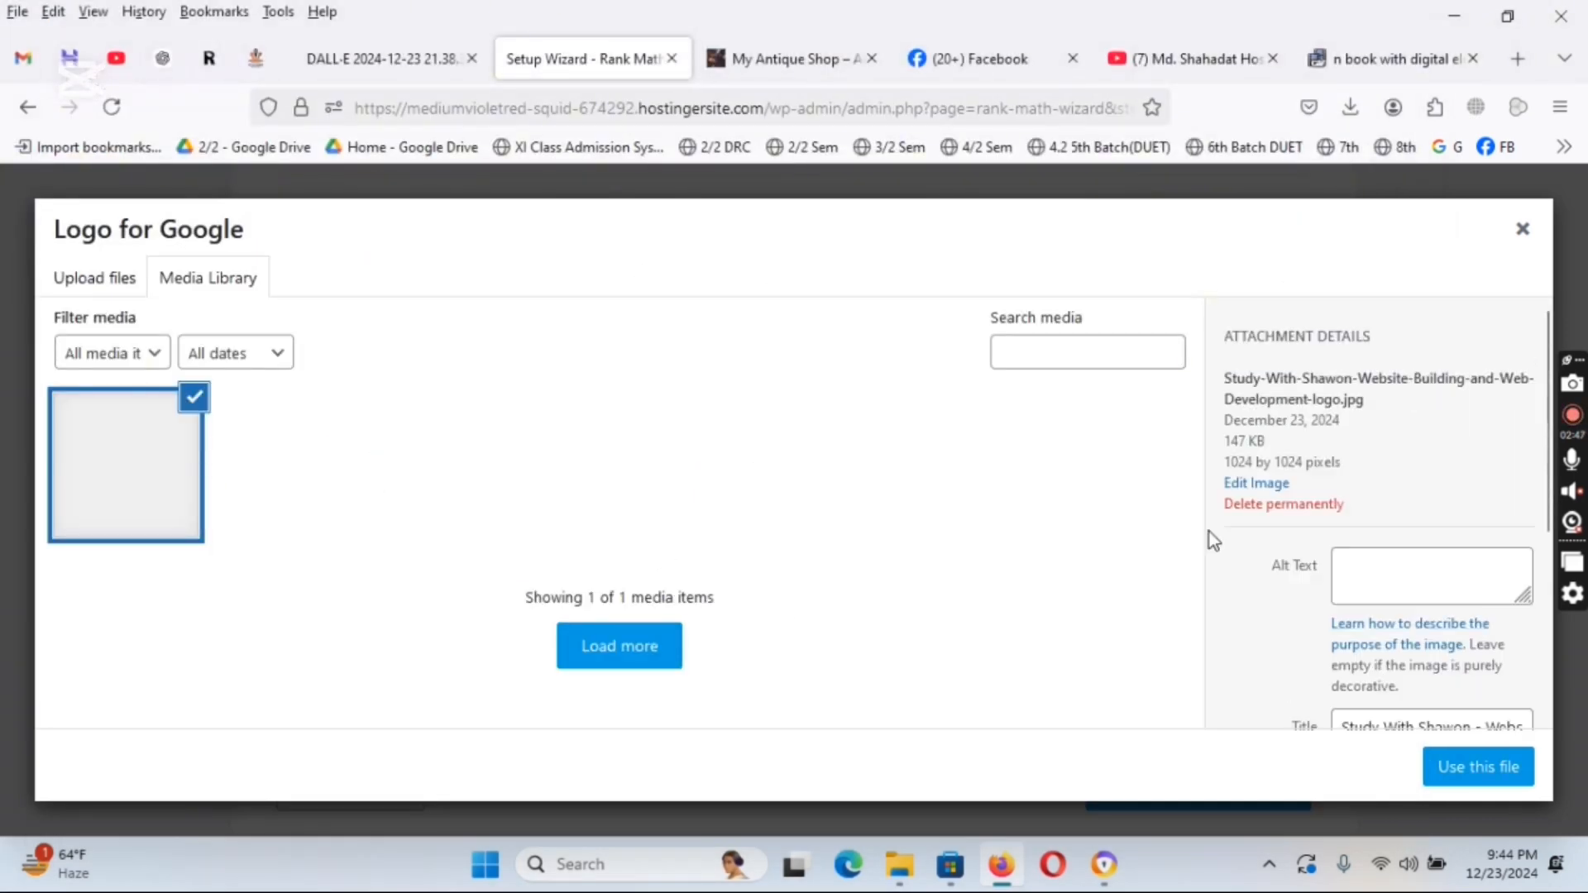
{"action": "scroll", "coordinate": [1422, 627], "scroll_direction": "down", "scroll_amount": 3}
{"action": "left_click", "coordinate": [1385, 492]}
{"action": "type", "text": "StudyWithShawon.com;"}
- Copy the caption text into the logo's alt text and description, and use the file as the Logo for Google
{"action": "scroll", "coordinate": [1429, 527], "scroll_direction": "down", "scroll_amount": 1}
{"action": "triple_click", "coordinate": [1446, 607]}
{"action": "key", "text": "ctrl+c"}
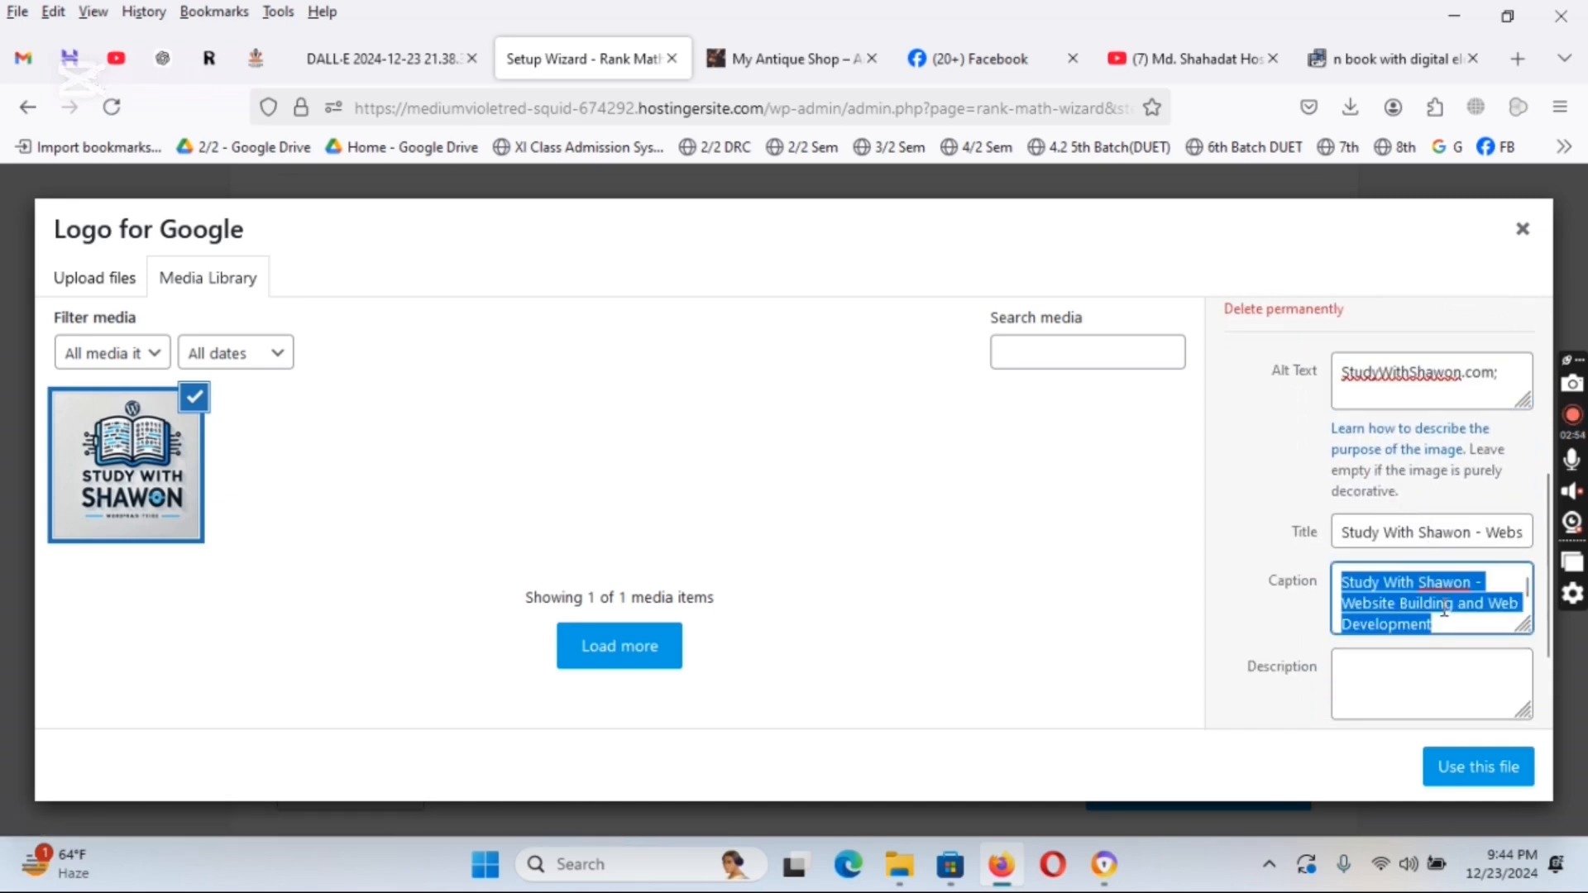
{"action": "triple_click", "coordinate": [1462, 399]}
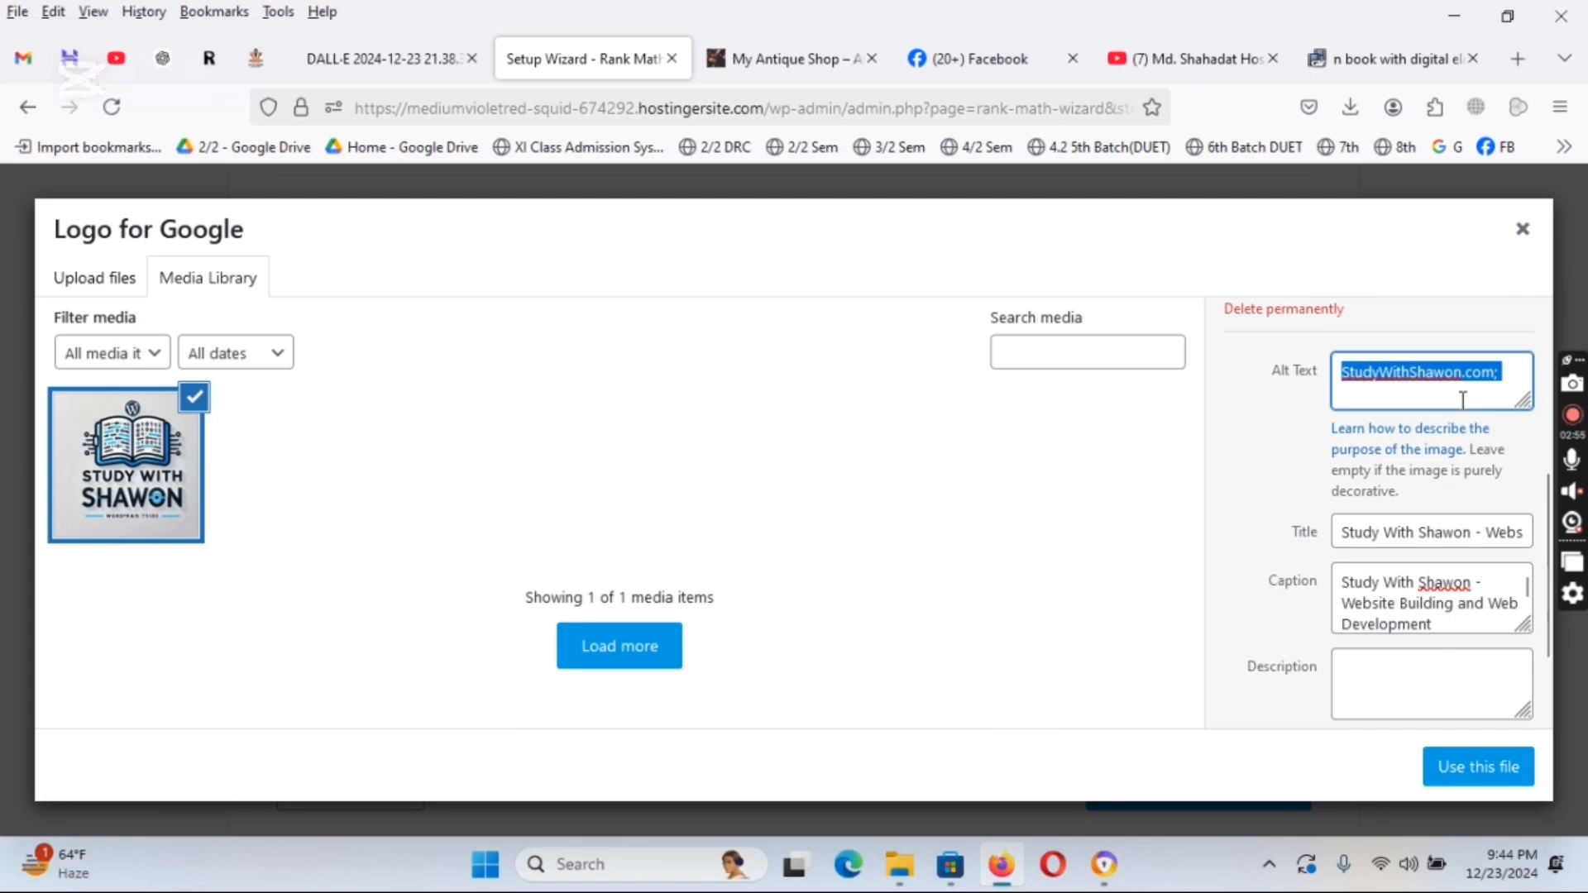
{"action": "key", "text": "ctrl+v"}
{"action": "left_click", "coordinate": [1453, 674]}
{"action": "key", "text": "ctrl+v"}
{"action": "left_click", "coordinate": [1477, 769]}
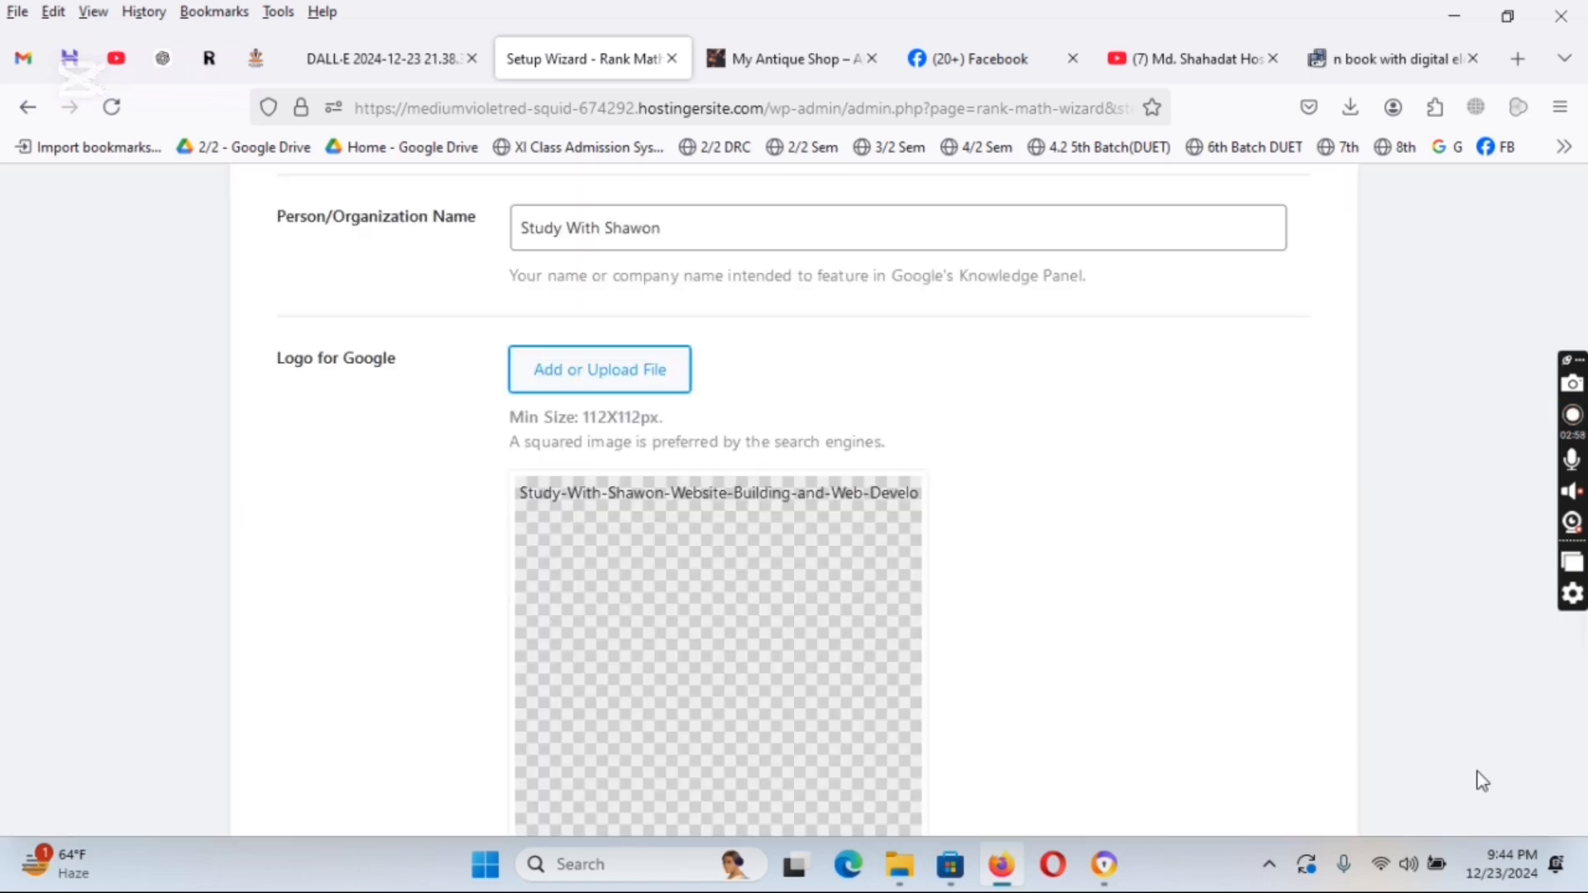
{"action": "scroll", "coordinate": [1166, 666], "scroll_direction": "down", "scroll_amount": 4}
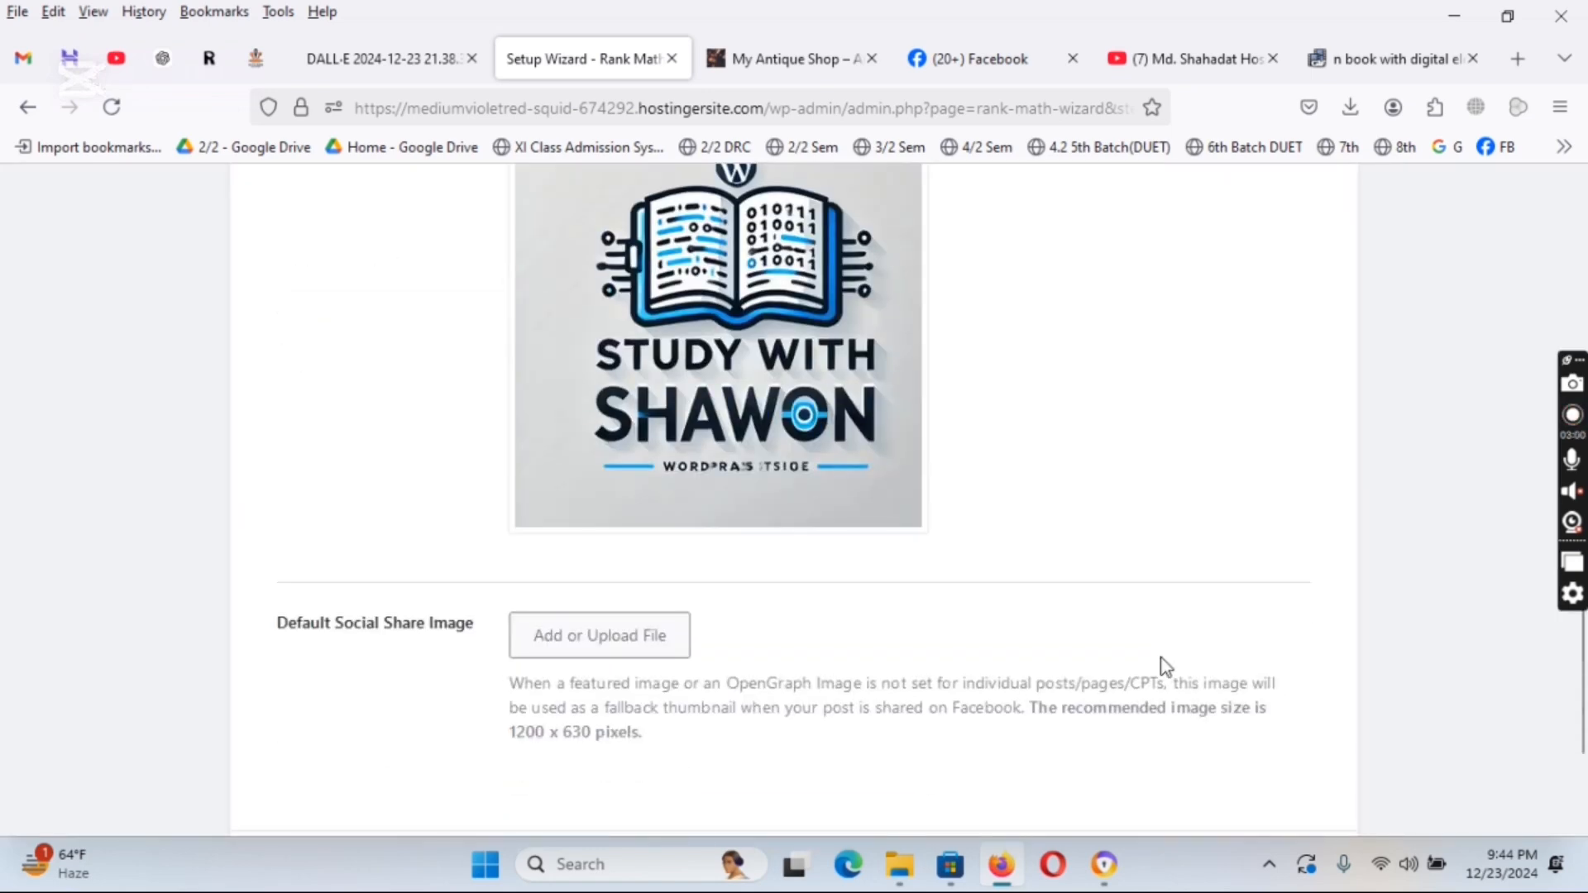
{"action": "scroll", "coordinate": [1166, 665], "scroll_direction": "up", "scroll_amount": 2}
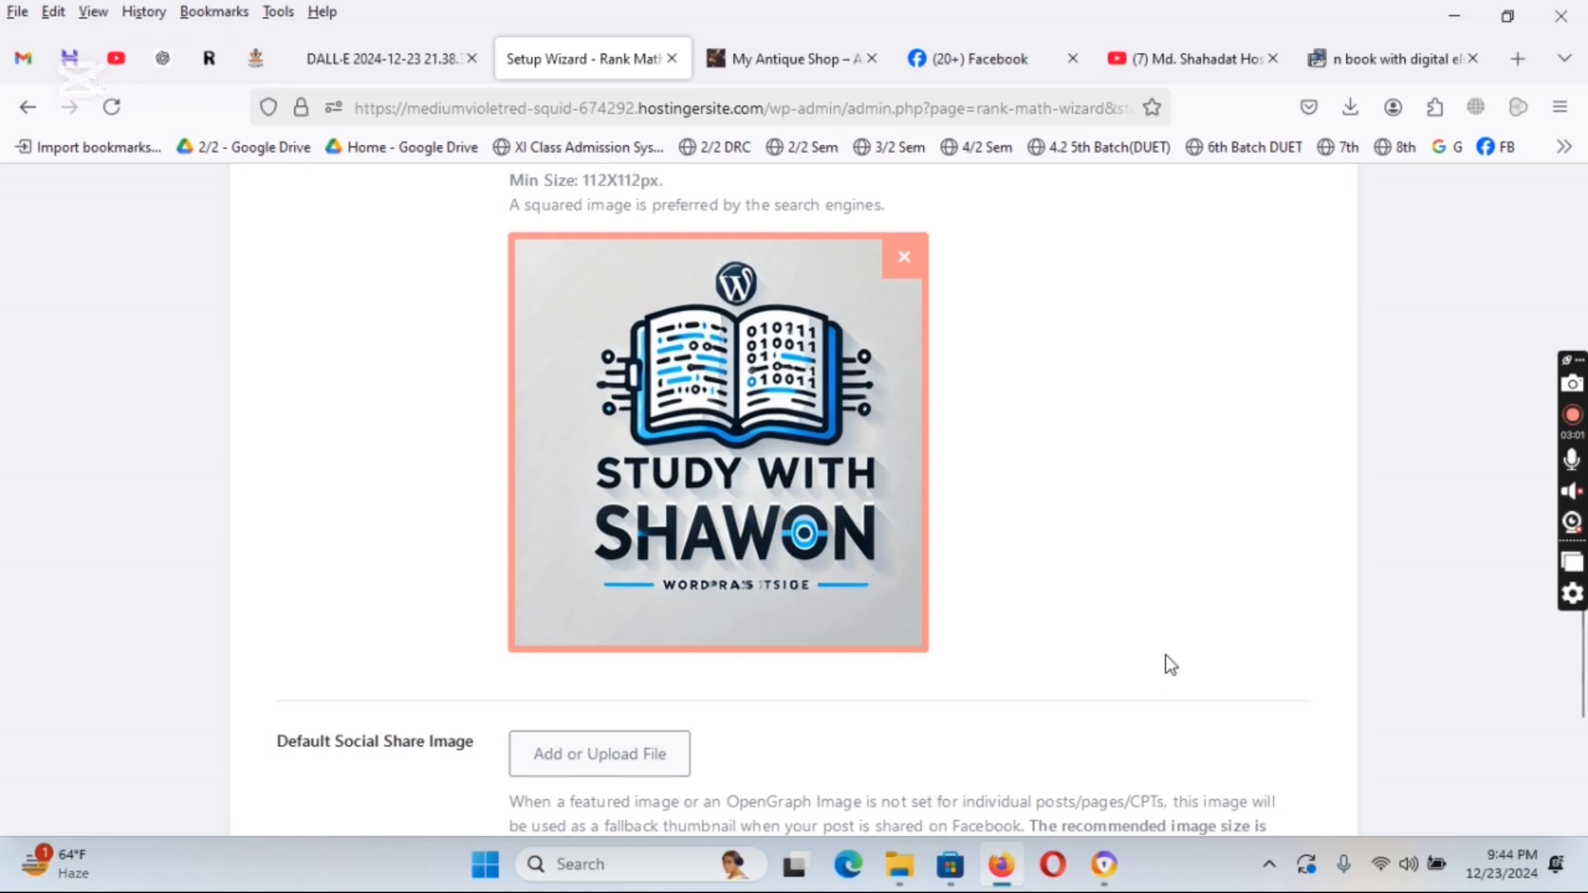